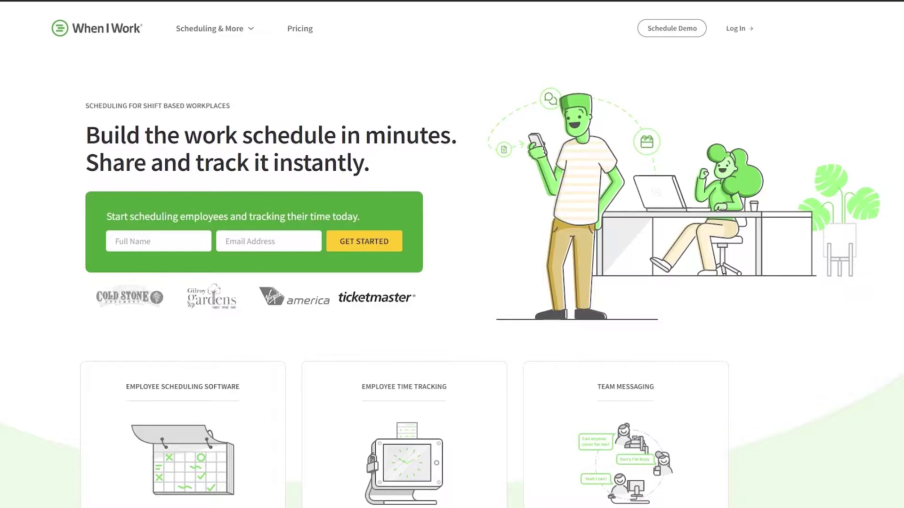
Step: Open the When I Work pricing page listing Essentials, Advanced and Complete plans
{"action": "left_click", "coordinate": [305, 30]}
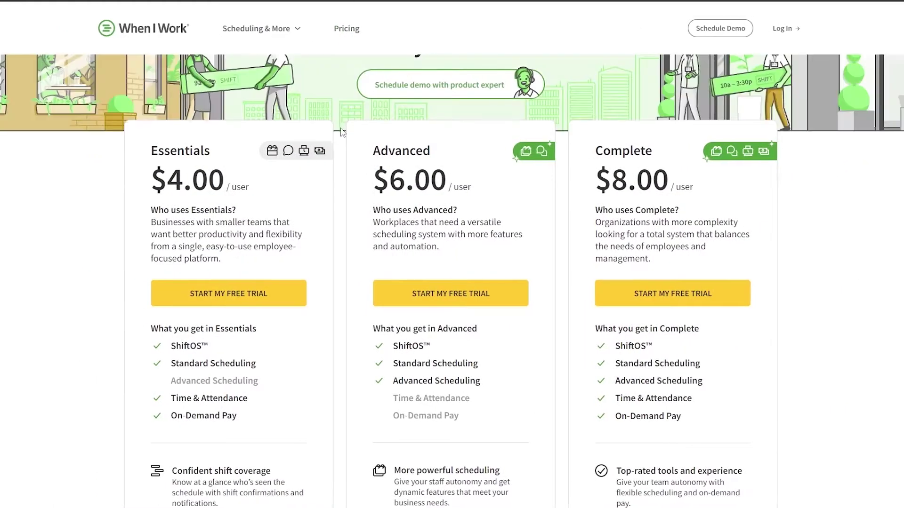
{"action": "scroll", "coordinate": [343, 133], "scroll_direction": "down", "scroll_amount": 1}
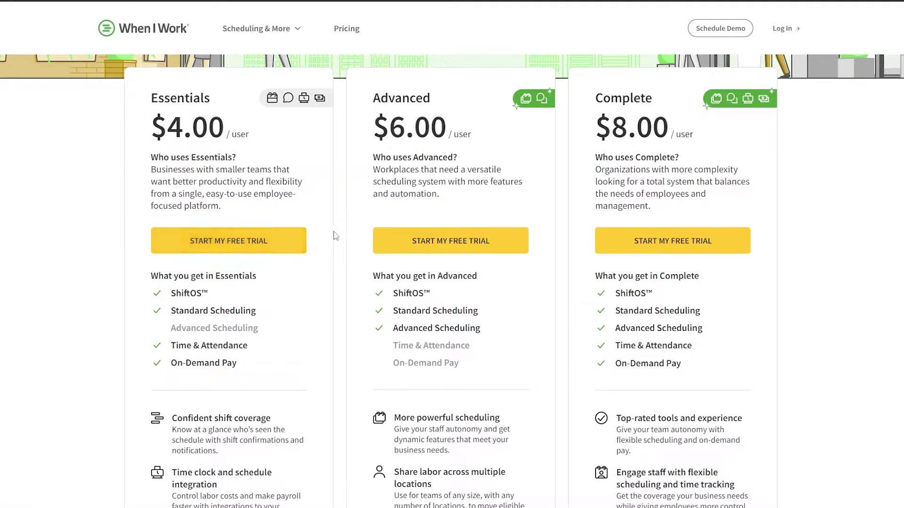
{"action": "scroll", "coordinate": [334, 235], "scroll_direction": "down", "scroll_amount": 1}
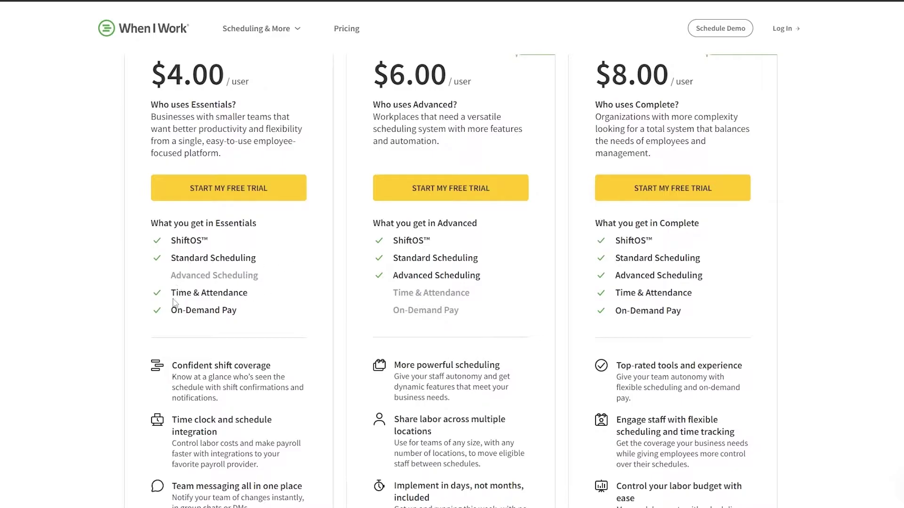
{"action": "scroll", "coordinate": [205, 321], "scroll_direction": "down", "scroll_amount": 1}
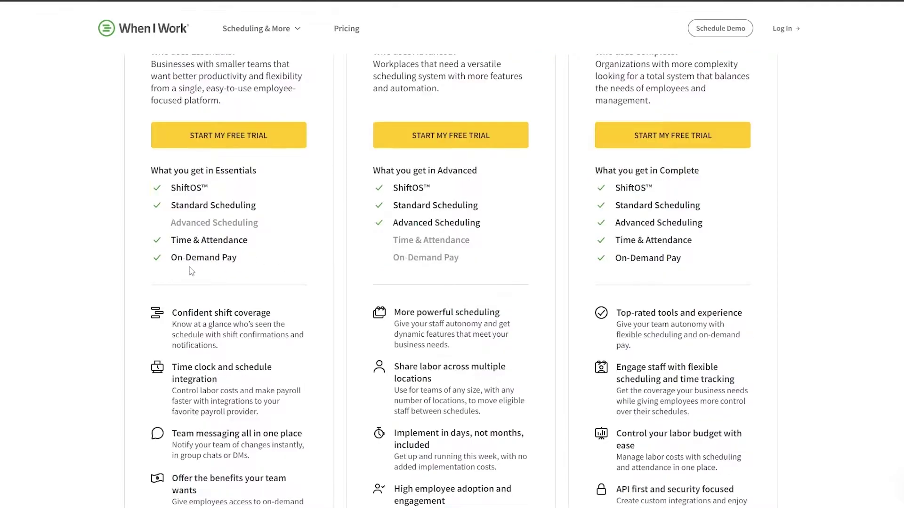
{"action": "scroll", "coordinate": [189, 265], "scroll_direction": "down", "scroll_amount": 4}
{"action": "scroll", "coordinate": [197, 320], "scroll_direction": "up", "scroll_amount": 3}
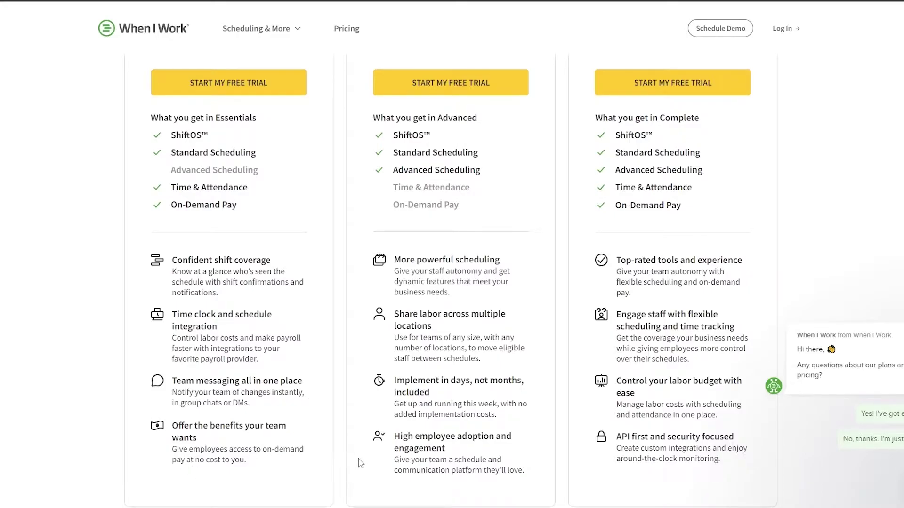
{"action": "scroll", "coordinate": [359, 460], "scroll_direction": "up", "scroll_amount": 3}
{"action": "scroll", "coordinate": [339, 300], "scroll_direction": "up", "scroll_amount": 1}
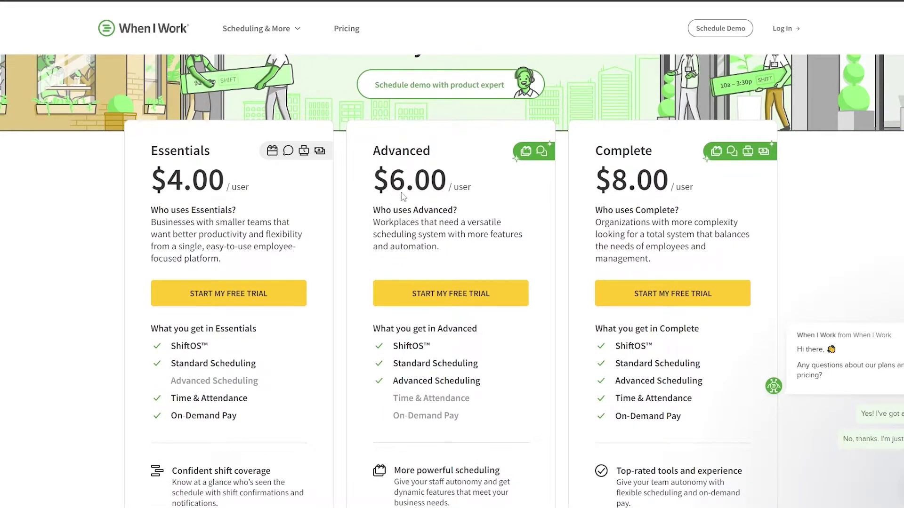
{"action": "scroll", "coordinate": [318, 250], "scroll_direction": "down", "scroll_amount": 3}
{"action": "right_click", "coordinate": [345, 253]}
{"action": "key", "text": "Escape"}
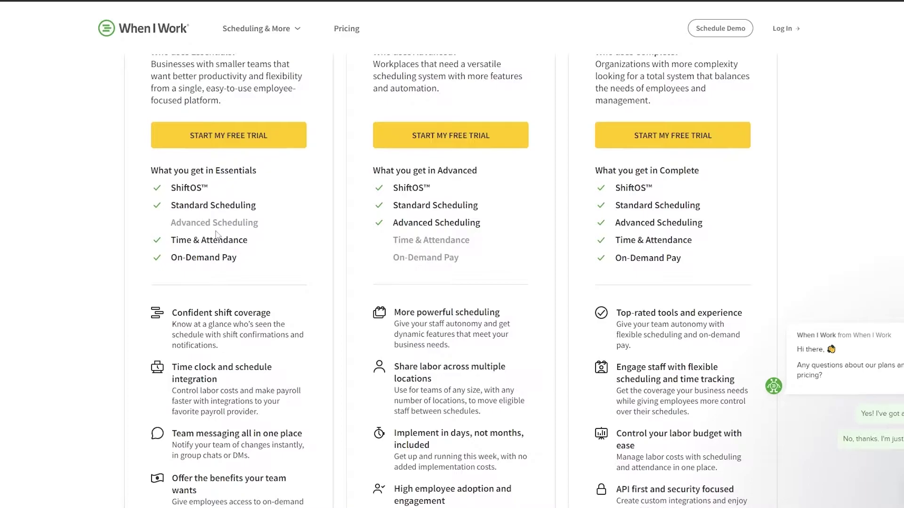
{"action": "scroll", "coordinate": [348, 226], "scroll_direction": "down", "scroll_amount": 2}
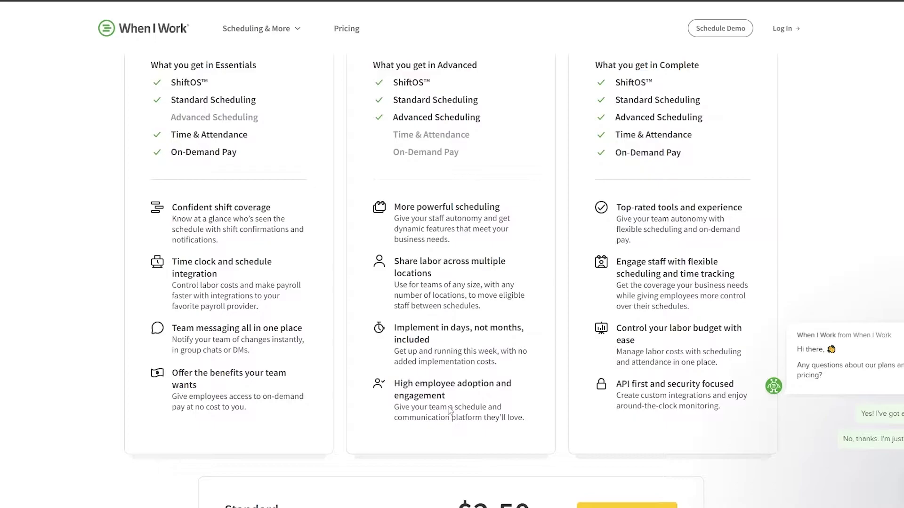
{"action": "scroll", "coordinate": [531, 405], "scroll_direction": "down", "scroll_amount": 6}
{"action": "scroll", "coordinate": [568, 407], "scroll_direction": "up", "scroll_amount": 5}
{"action": "scroll", "coordinate": [570, 407], "scroll_direction": "down", "scroll_amount": 7}
{"action": "scroll", "coordinate": [569, 407], "scroll_direction": "up", "scroll_amount": 5}
{"action": "left_click_drag", "start_coordinate": [228, 356], "coordinate": [282, 359]}
{"action": "left_click", "coordinate": [296, 398]}
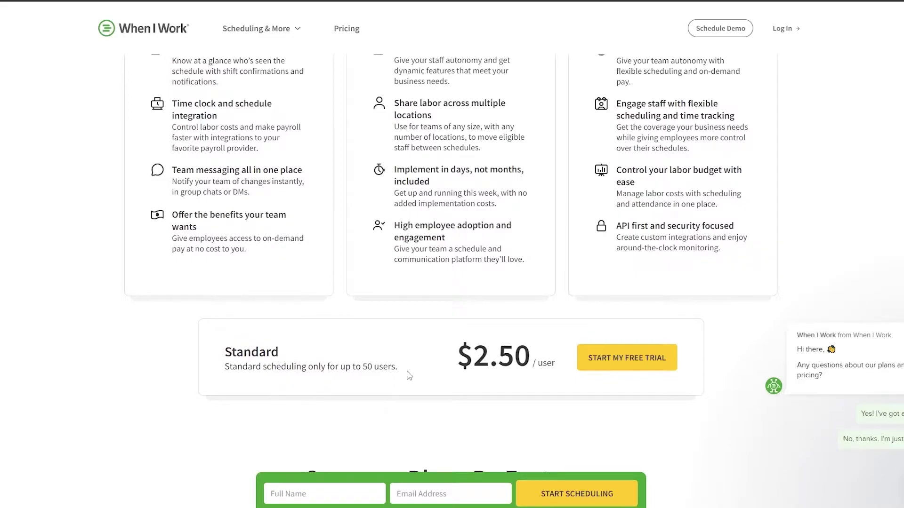
{"action": "left_click_drag", "start_coordinate": [465, 358], "coordinate": [541, 367]}
{"action": "scroll", "coordinate": [545, 383], "scroll_direction": "down", "scroll_amount": 7}
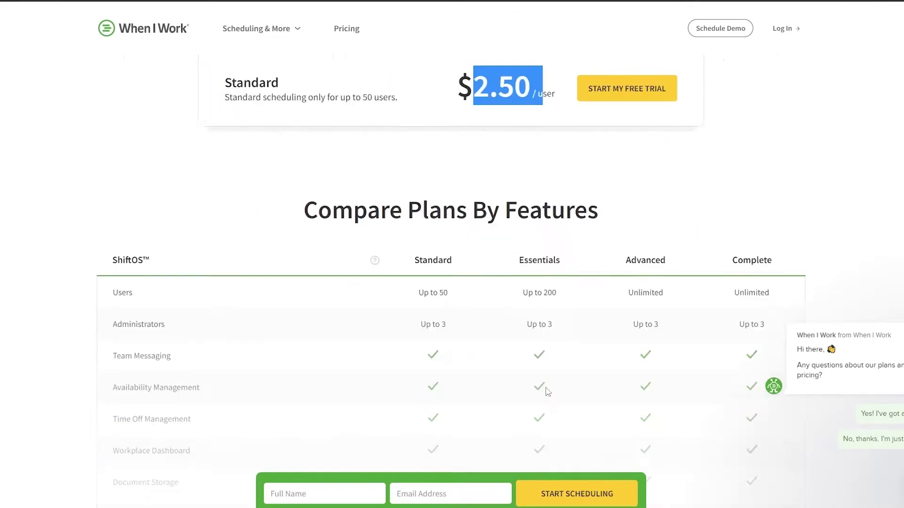
{"action": "left_click", "coordinate": [206, 192]}
{"action": "scroll", "coordinate": [482, 329], "scroll_direction": "down", "scroll_amount": 2}
{"action": "scroll", "coordinate": [541, 377], "scroll_direction": "up", "scroll_amount": 10}
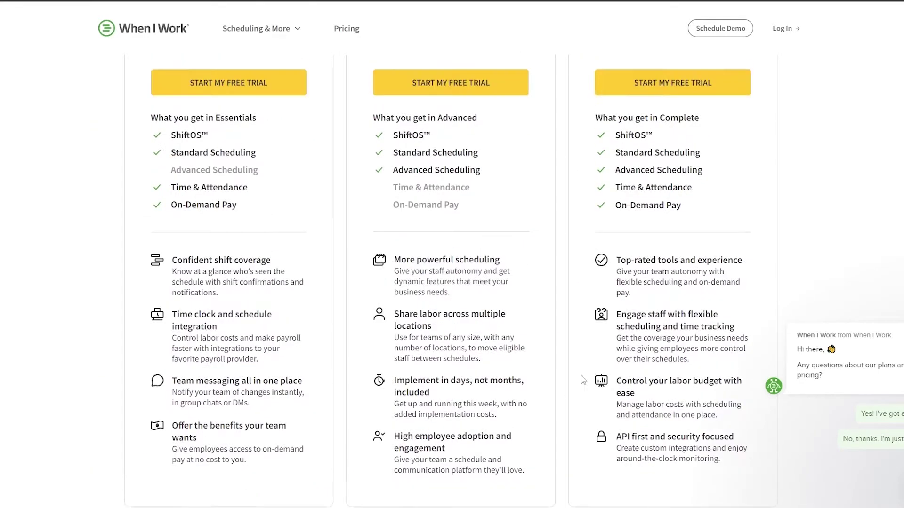
{"action": "scroll", "coordinate": [542, 282], "scroll_direction": "up", "scroll_amount": 3}
{"action": "scroll", "coordinate": [607, 166], "scroll_direction": "up", "scroll_amount": 2}
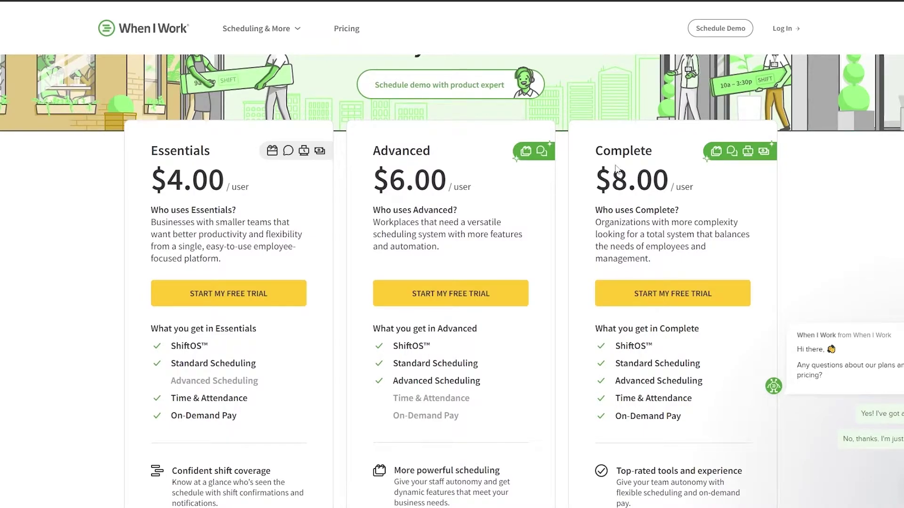
{"action": "scroll", "coordinate": [698, 222], "scroll_direction": "down", "scroll_amount": 1}
{"action": "scroll", "coordinate": [672, 171], "scroll_direction": "down", "scroll_amount": 2}
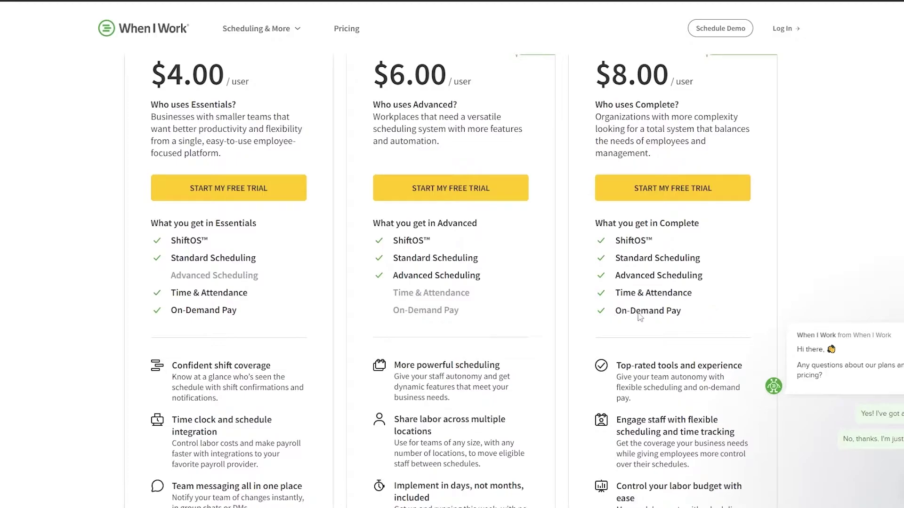
{"action": "scroll", "coordinate": [753, 315], "scroll_direction": "down", "scroll_amount": 4}
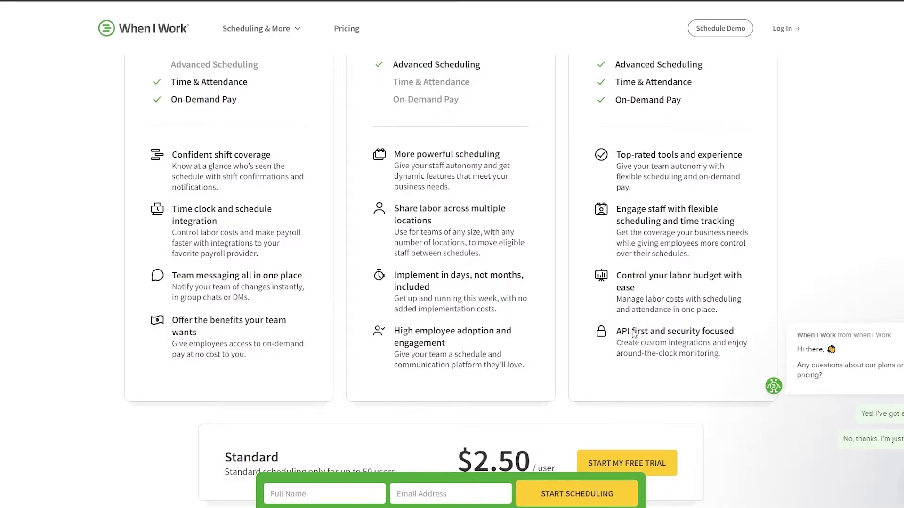
{"action": "scroll", "coordinate": [693, 347], "scroll_direction": "down", "scroll_amount": 2}
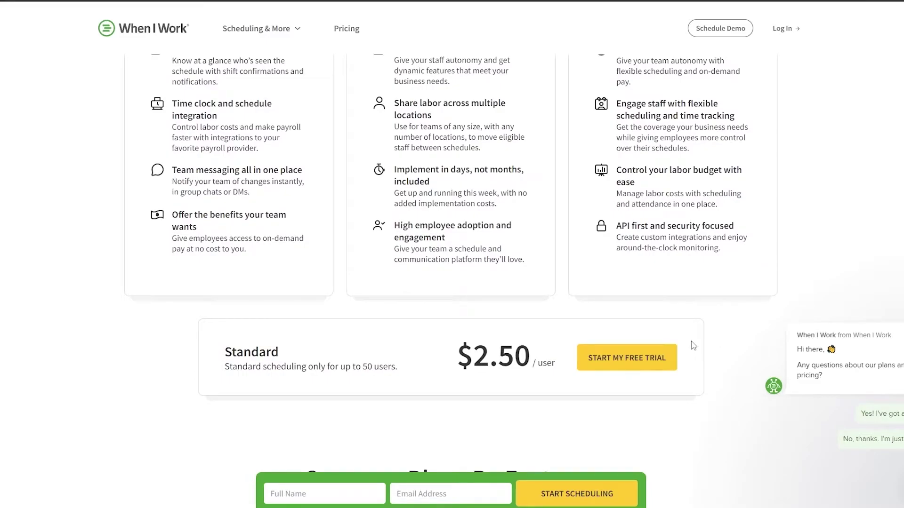
{"action": "scroll", "coordinate": [693, 346], "scroll_direction": "up", "scroll_amount": 5}
{"action": "scroll", "coordinate": [674, 290], "scroll_direction": "down", "scroll_amount": 3}
{"action": "scroll", "coordinate": [674, 291], "scroll_direction": "down", "scroll_amount": 2}
{"action": "scroll", "coordinate": [674, 290], "scroll_direction": "up", "scroll_amount": 6}
{"action": "scroll", "coordinate": [674, 291], "scroll_direction": "down", "scroll_amount": 11}
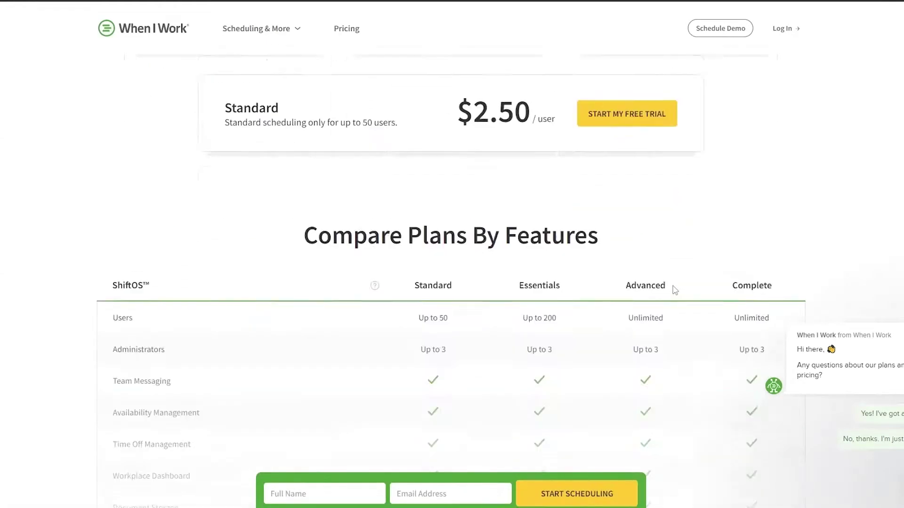
{"action": "scroll", "coordinate": [475, 250], "scroll_direction": "down", "scroll_amount": 3}
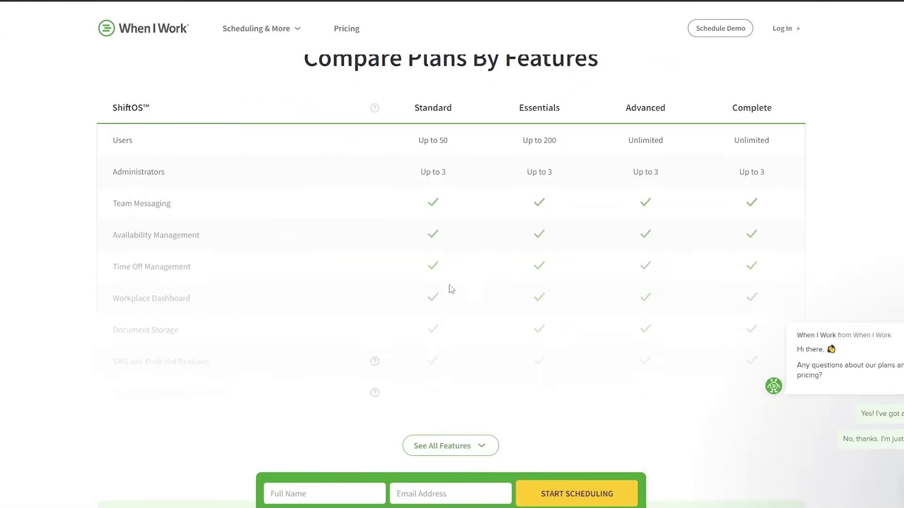
{"action": "scroll", "coordinate": [451, 277], "scroll_direction": "down", "scroll_amount": 2}
Step: Expand Compare Plans By Features to all features and review the Standard and Advanced Scheduling rows
{"action": "left_click", "coordinate": [470, 343]}
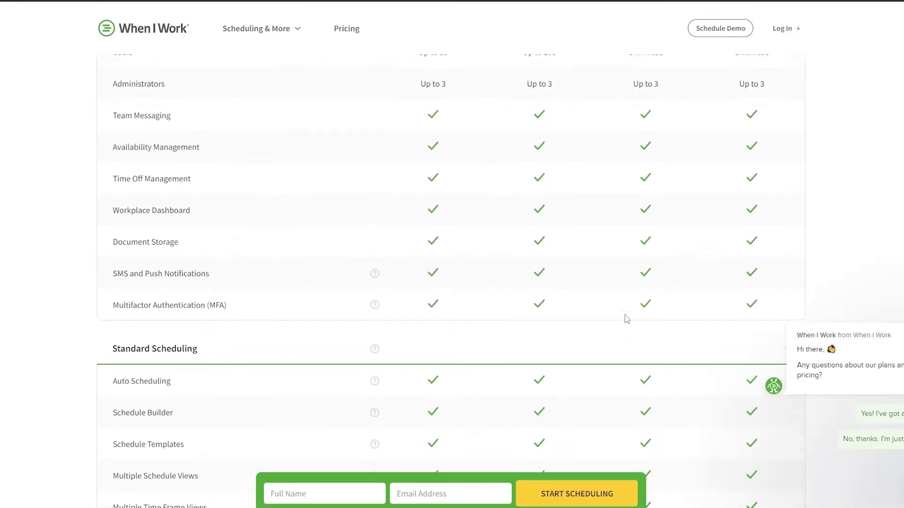
{"action": "scroll", "coordinate": [627, 319], "scroll_direction": "up", "scroll_amount": 2}
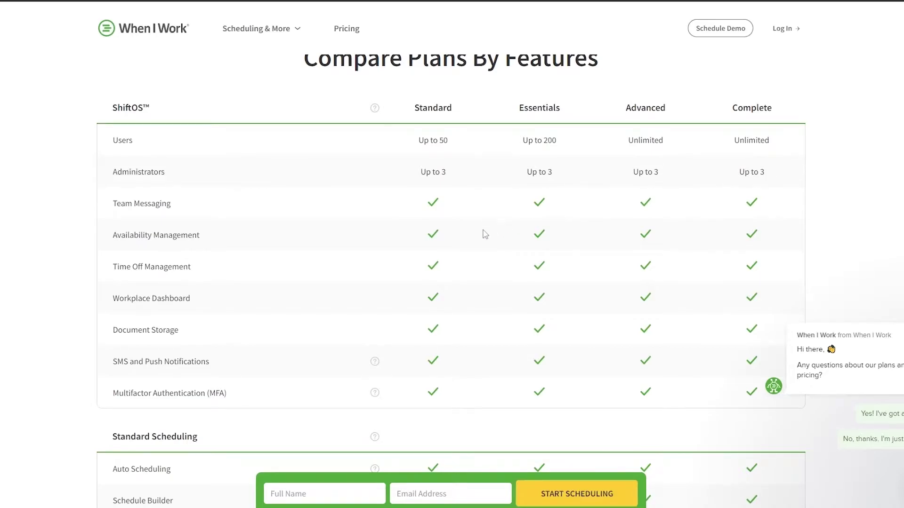
{"action": "scroll", "coordinate": [440, 252], "scroll_direction": "down", "scroll_amount": 2}
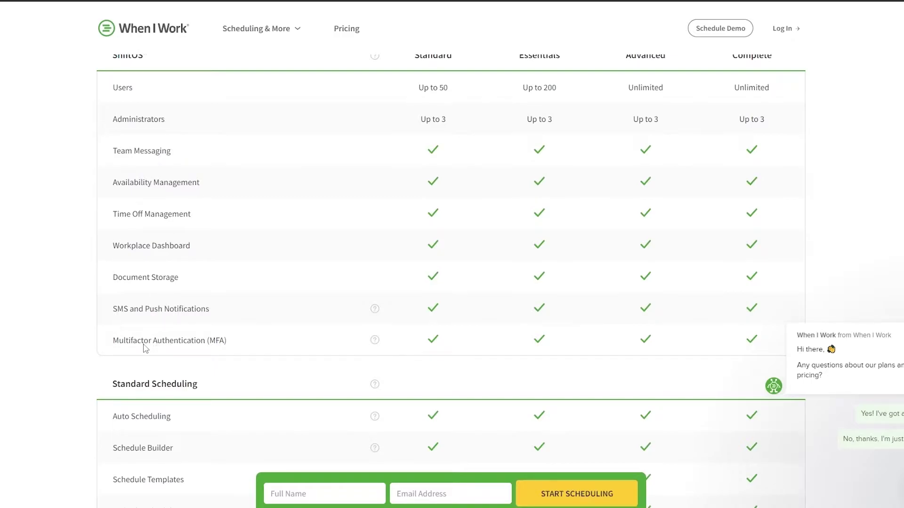
{"action": "scroll", "coordinate": [418, 302], "scroll_direction": "down", "scroll_amount": 15}
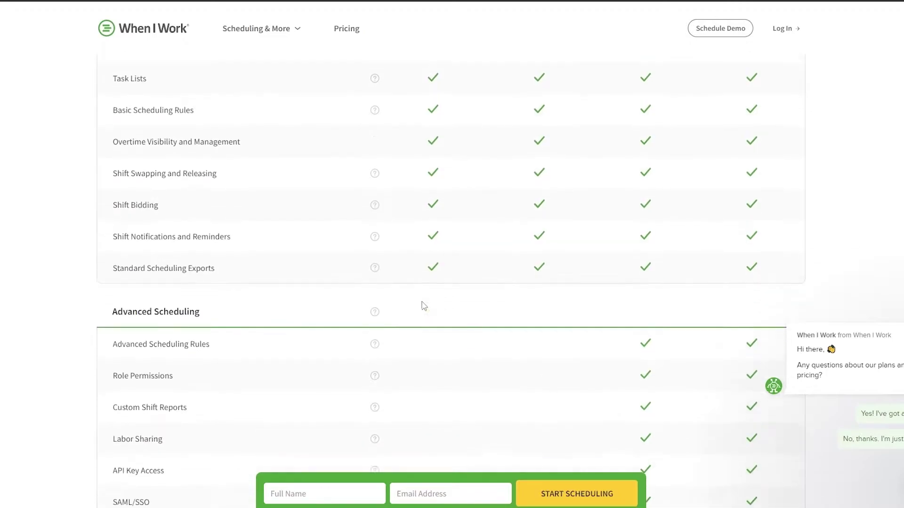
{"action": "scroll", "coordinate": [426, 308], "scroll_direction": "down", "scroll_amount": 2}
{"action": "scroll", "coordinate": [428, 310], "scroll_direction": "up", "scroll_amount": 9}
{"action": "scroll", "coordinate": [431, 313], "scroll_direction": "up", "scroll_amount": 3}
{"action": "scroll", "coordinate": [431, 313], "scroll_direction": "down", "scroll_amount": 5}
{"action": "scroll", "coordinate": [429, 312], "scroll_direction": "down", "scroll_amount": 5}
{"action": "left_click_drag", "start_coordinate": [123, 198], "coordinate": [206, 202]}
{"action": "left_click", "coordinate": [309, 200]}
{"action": "scroll", "coordinate": [440, 245], "scroll_direction": "down", "scroll_amount": 3}
{"action": "scroll", "coordinate": [476, 385], "scroll_direction": "up", "scroll_amount": 7}
{"action": "scroll", "coordinate": [488, 389], "scroll_direction": "up", "scroll_amount": 10}
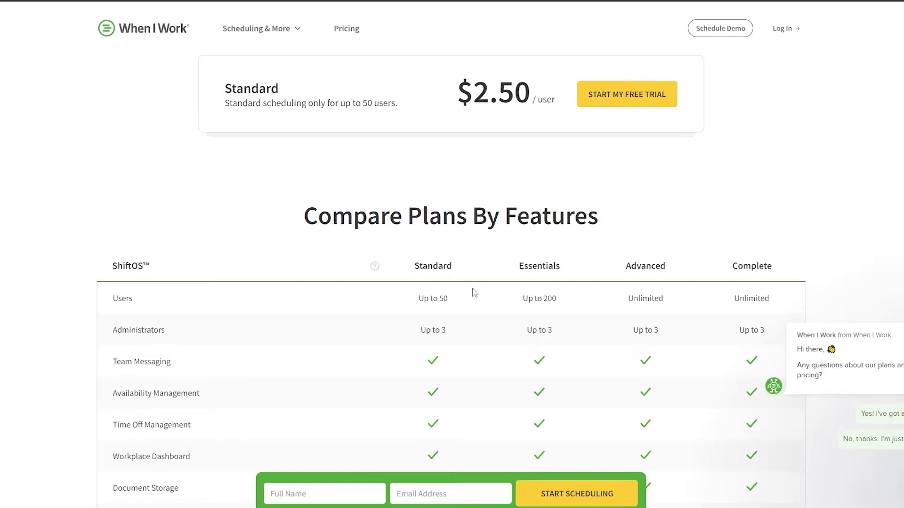
{"action": "scroll", "coordinate": [493, 288], "scroll_direction": "down", "scroll_amount": 20}
{"action": "scroll", "coordinate": [462, 429], "scroll_direction": "up", "scroll_amount": 10}
{"action": "scroll", "coordinate": [451, 423], "scroll_direction": "down", "scroll_amount": 10}
{"action": "scroll", "coordinate": [264, 374], "scroll_direction": "down", "scroll_amount": 1}
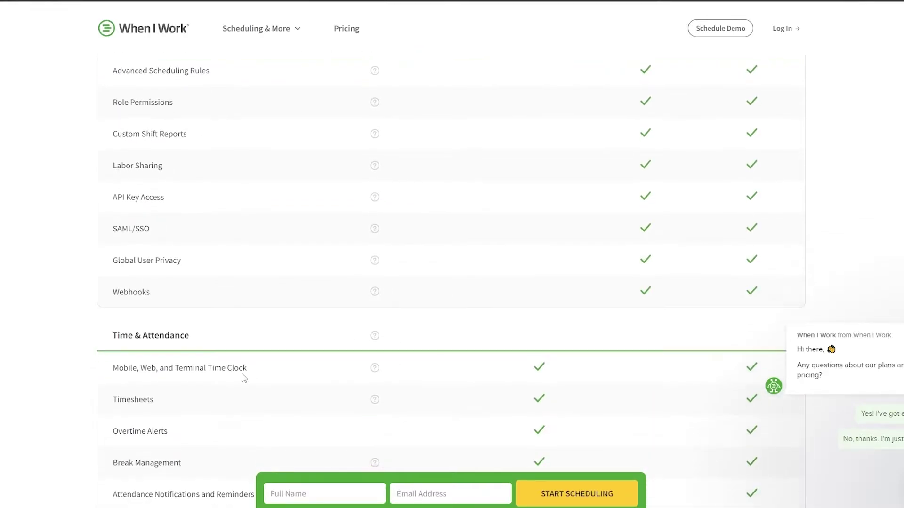
{"action": "scroll", "coordinate": [141, 355], "scroll_direction": "down", "scroll_amount": 1}
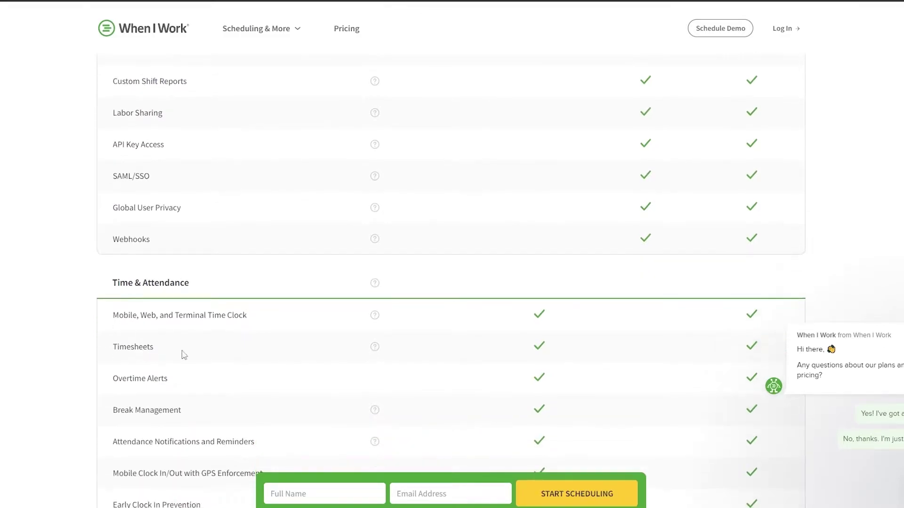
{"action": "scroll", "coordinate": [428, 358], "scroll_direction": "down", "scroll_amount": 1}
{"action": "scroll", "coordinate": [638, 358], "scroll_direction": "up", "scroll_amount": 10}
{"action": "scroll", "coordinate": [647, 397], "scroll_direction": "up", "scroll_amount": 15}
{"action": "scroll", "coordinate": [647, 395], "scroll_direction": "down", "scroll_amount": 16}
{"action": "scroll", "coordinate": [646, 384], "scroll_direction": "down", "scroll_amount": 15}
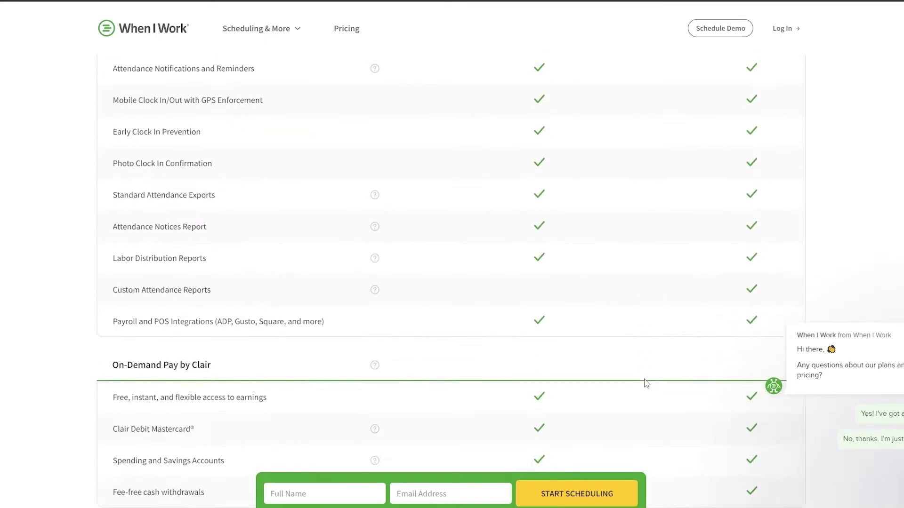
{"action": "scroll", "coordinate": [646, 384], "scroll_direction": "up", "scroll_amount": 1}
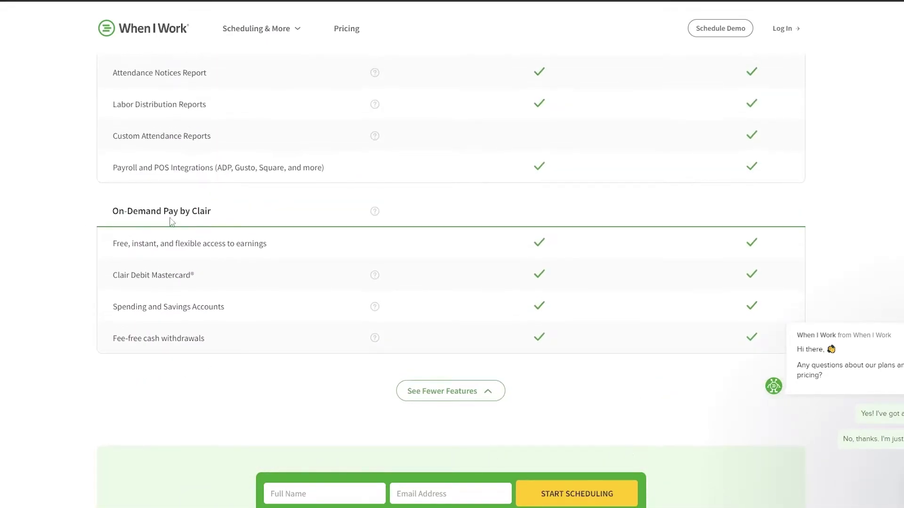
{"action": "scroll", "coordinate": [597, 435], "scroll_direction": "up", "scroll_amount": 3}
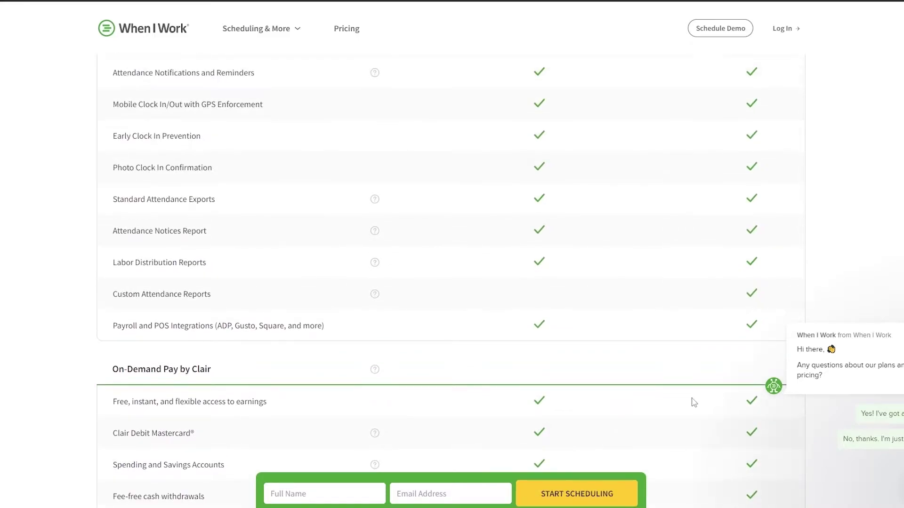
{"action": "scroll", "coordinate": [748, 413], "scroll_direction": "up", "scroll_amount": 20}
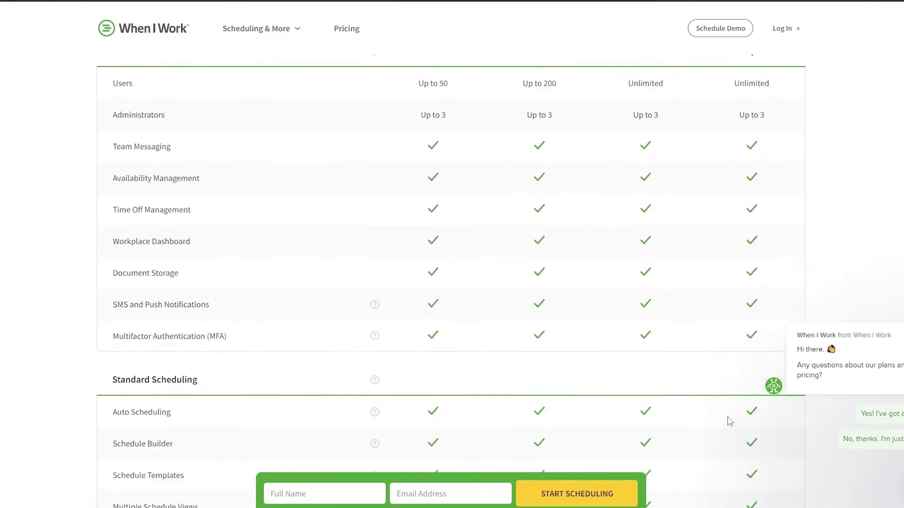
{"action": "scroll", "coordinate": [625, 386], "scroll_direction": "down", "scroll_amount": 2}
{"action": "scroll", "coordinate": [772, 331], "scroll_direction": "down", "scroll_amount": 5}
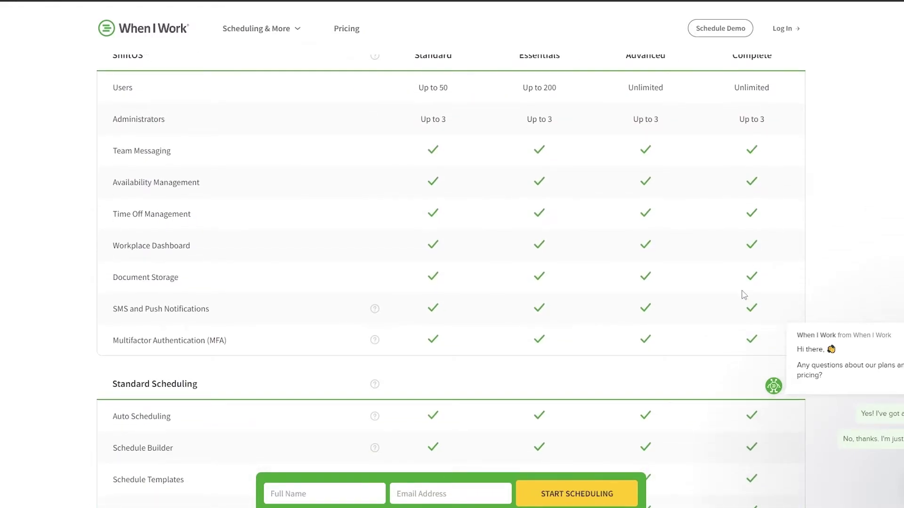
{"action": "scroll", "coordinate": [743, 293], "scroll_direction": "down", "scroll_amount": 5}
{"action": "scroll", "coordinate": [740, 287], "scroll_direction": "down", "scroll_amount": 5}
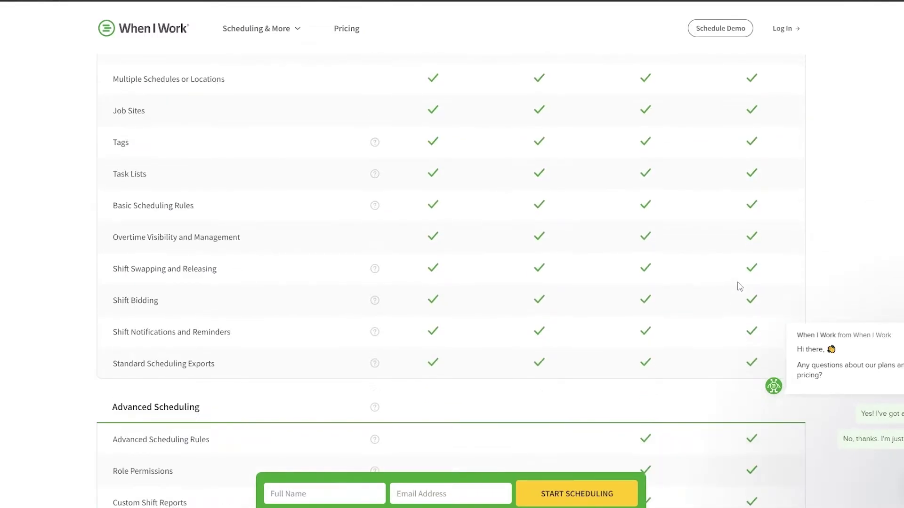
{"action": "scroll", "coordinate": [737, 284], "scroll_direction": "down", "scroll_amount": 4}
{"action": "scroll", "coordinate": [734, 282], "scroll_direction": "up", "scroll_amount": 15}
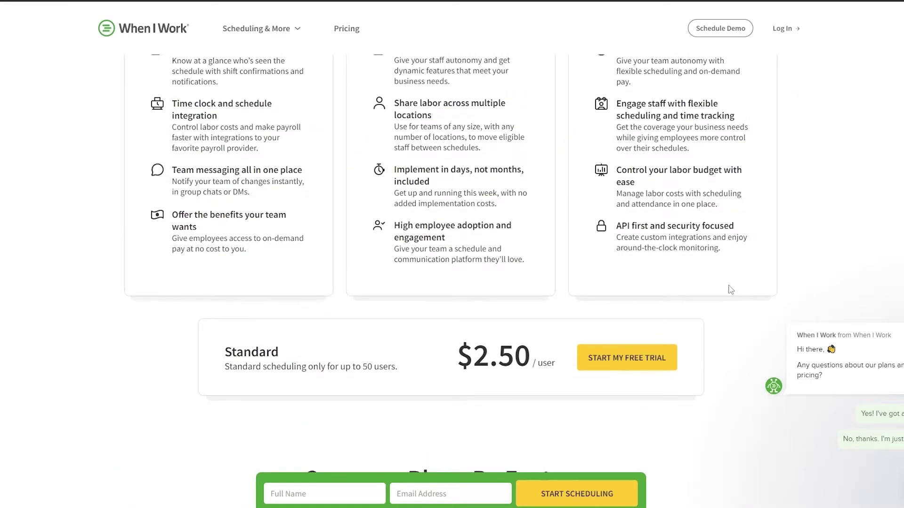
{"action": "scroll", "coordinate": [732, 290], "scroll_direction": "up", "scroll_amount": 5}
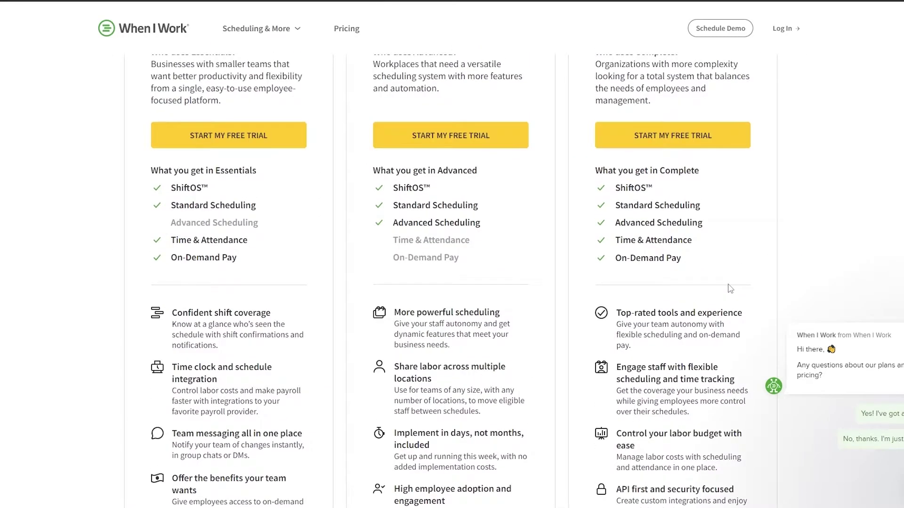
{"action": "scroll", "coordinate": [730, 289], "scroll_direction": "up", "scroll_amount": 2}
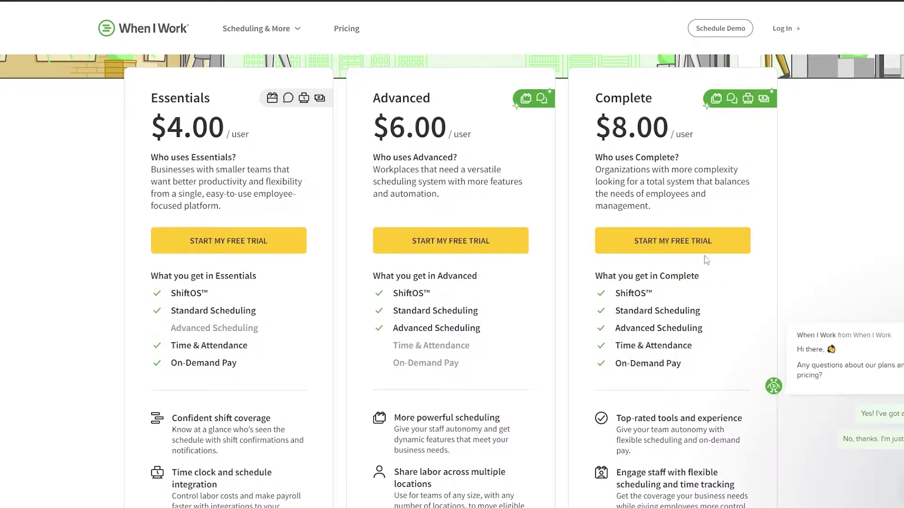
Step: Start a free trial of the Complete plan and submit the sign-up form
{"action": "left_click", "coordinate": [671, 242]}
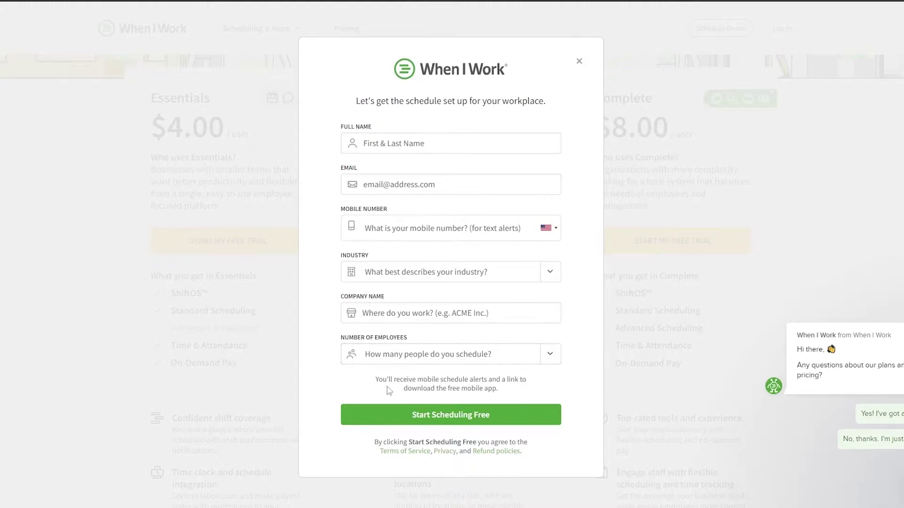
{"action": "left_click", "coordinate": [425, 410]}
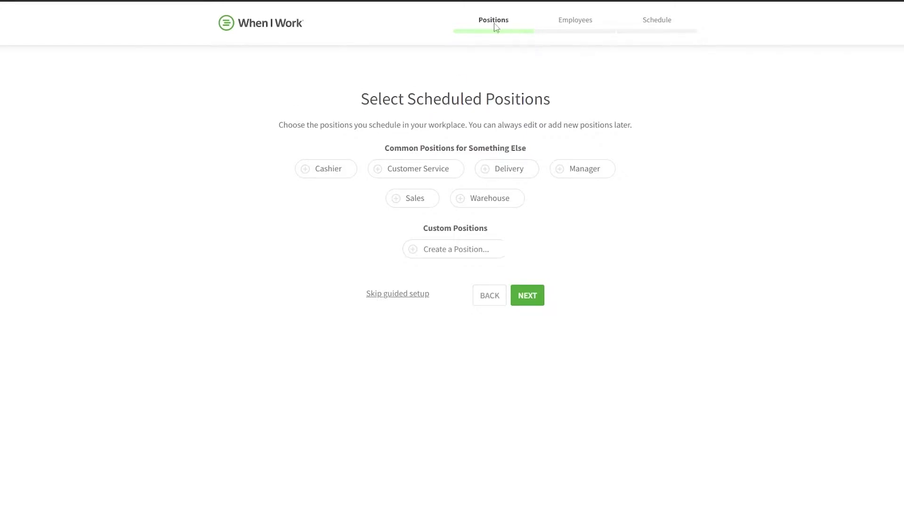
Step: After glancing at later setup steps, add 'Voice Over Artists' as a custom position
{"action": "left_click", "coordinate": [598, 28]}
{"action": "left_click", "coordinate": [661, 29]}
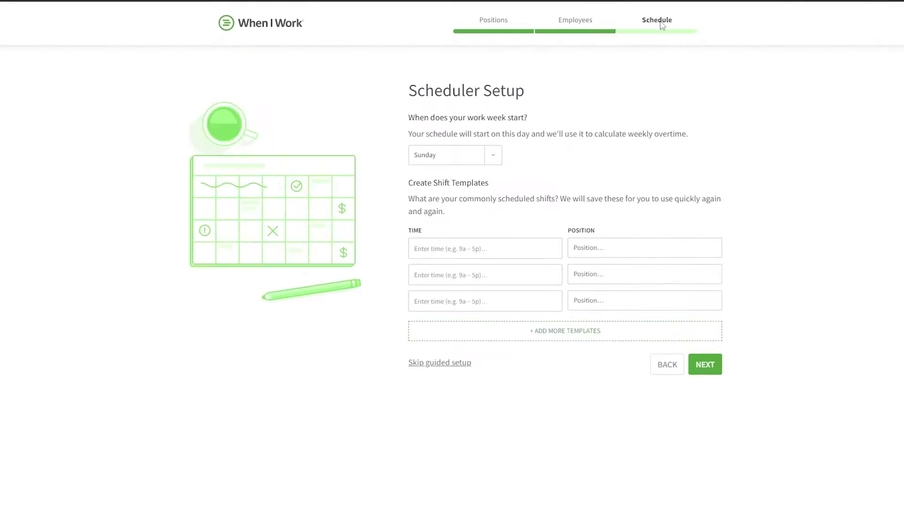
{"action": "left_click", "coordinate": [498, 27]}
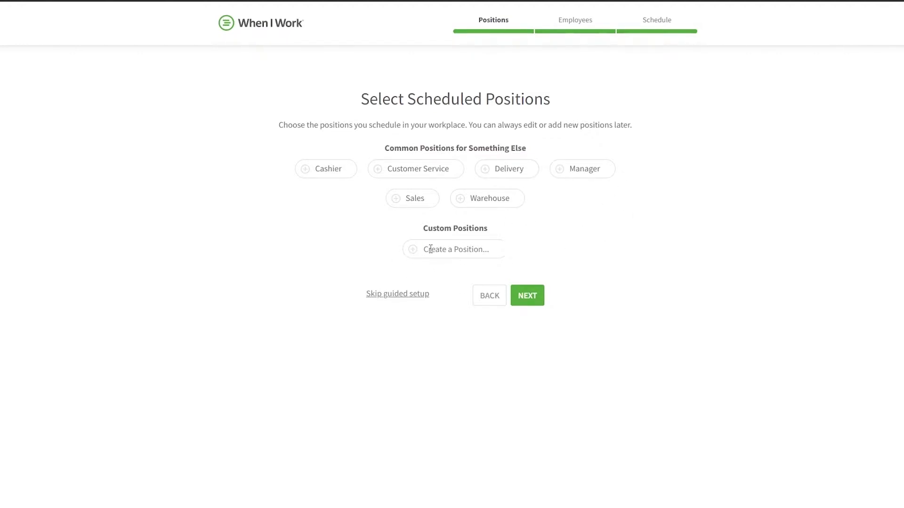
{"action": "left_click", "coordinate": [464, 244]}
{"action": "type", "text": "Voic"}
{"action": "type", "text": "e Over Artis"}
{"action": "key", "text": "BackSpace"}
{"action": "type", "text": "Artists"}
{"action": "key", "text": "Return"}
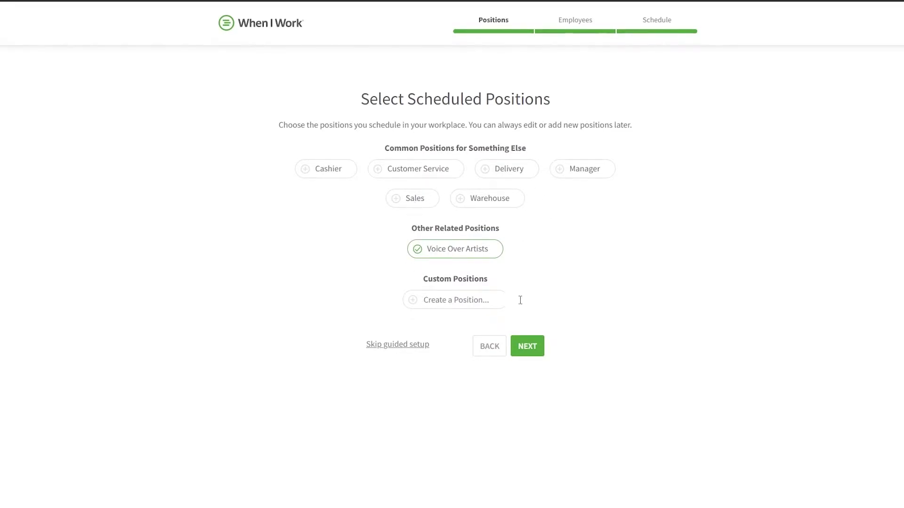
Step: Add 'VO Cutters', 'Editors' and 'Script Writer' as further custom positions
{"action": "type", "text": "VO Cutters"}
{"action": "left_click", "coordinate": [412, 300]}
{"action": "left_click", "coordinate": [456, 304]}
{"action": "type", "text": "Editor"}
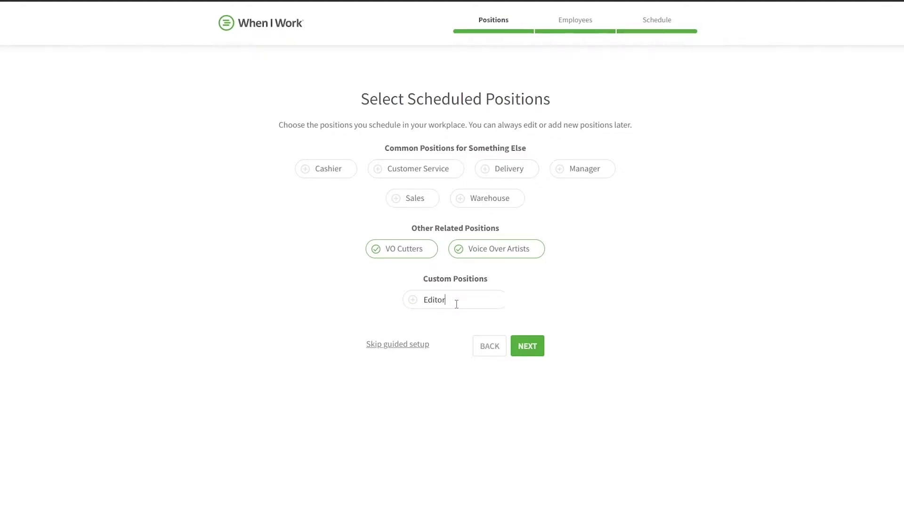
{"action": "type", "text": "s"}
{"action": "left_click", "coordinate": [412, 300]}
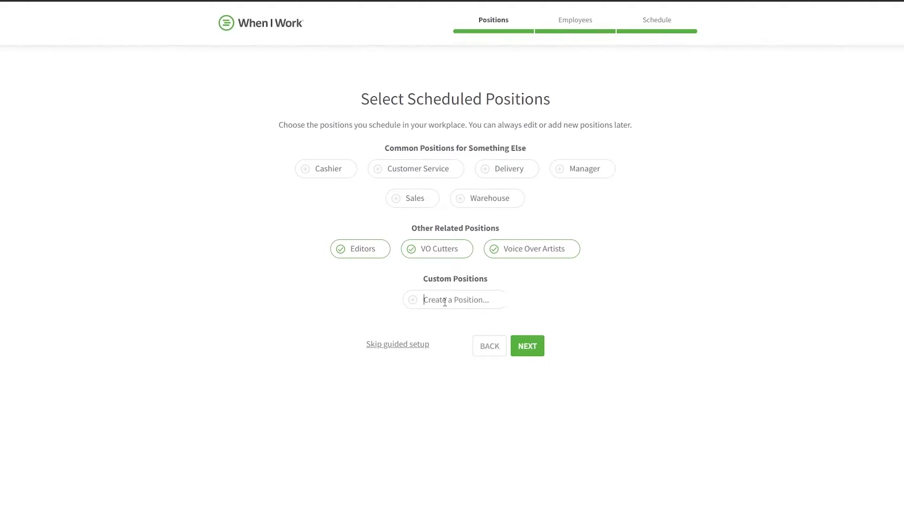
{"action": "type", "text": "Script Writer"}
{"action": "key", "text": "Return"}
Step: Select the Manager and Project Manager positions and continue to Employee Setup
{"action": "left_click", "coordinate": [560, 169]}
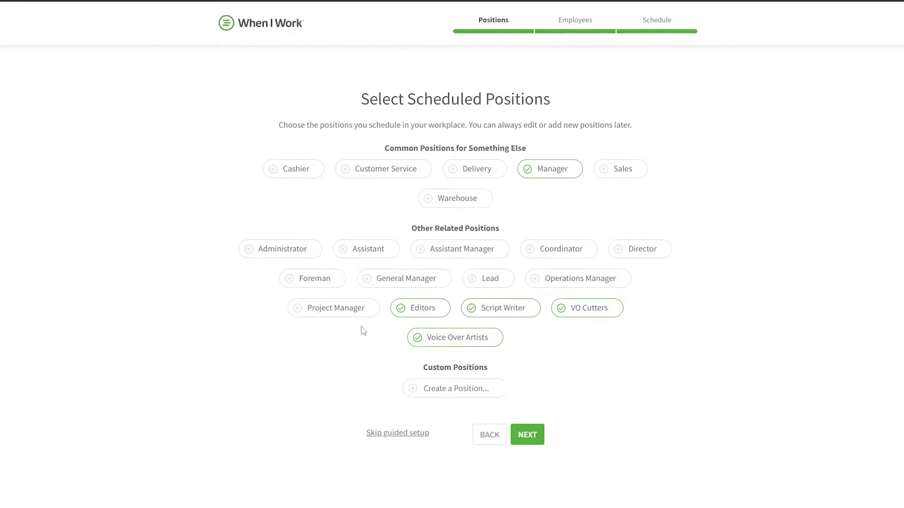
{"action": "left_click", "coordinate": [297, 309]}
{"action": "left_click", "coordinate": [536, 440]}
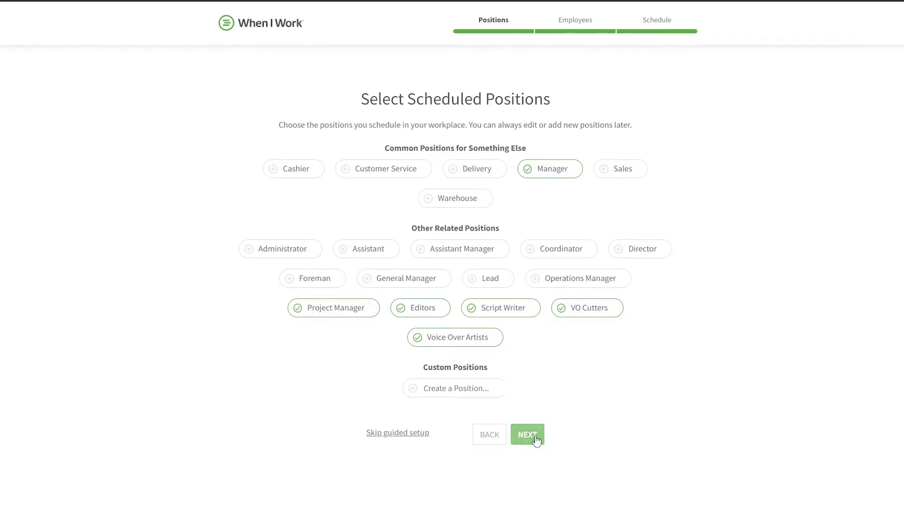
{"action": "left_click", "coordinate": [425, 203]}
{"action": "left_click", "coordinate": [406, 194]}
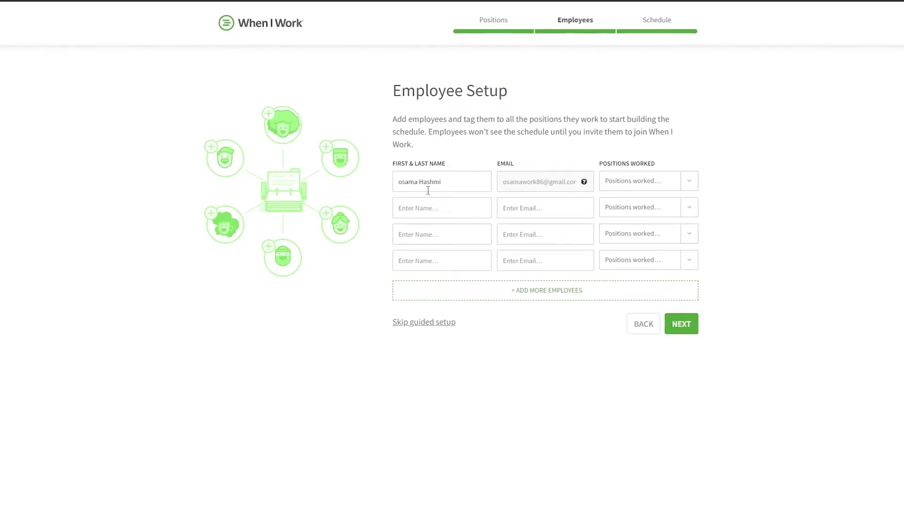
Step: Search 'temp mail' in a new tab and open Temp Mail for a disposable address
{"action": "key", "text": "ctrl+n"}
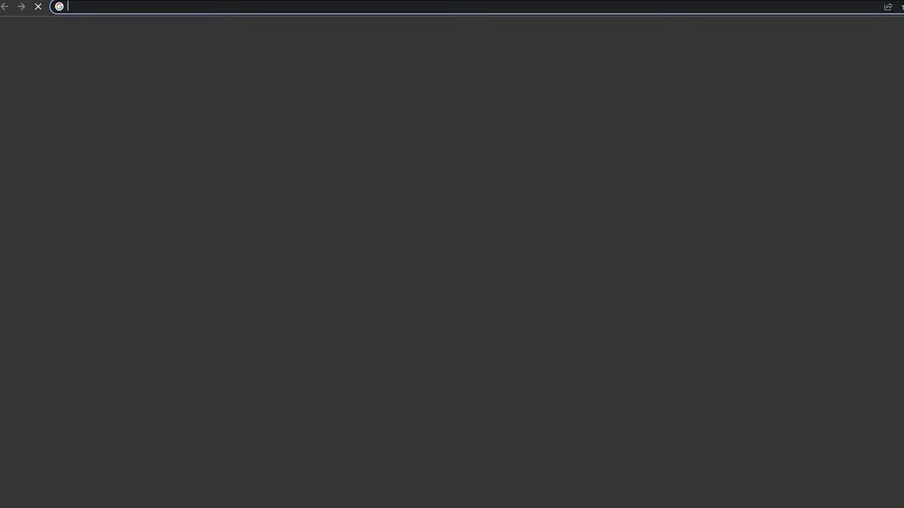
{"action": "type", "text": "temp mail"}
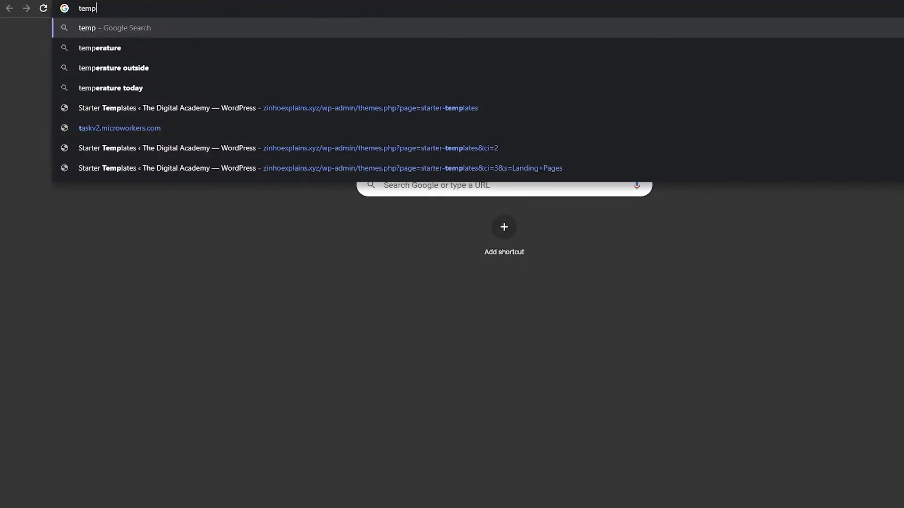
{"action": "key", "text": "Return"}
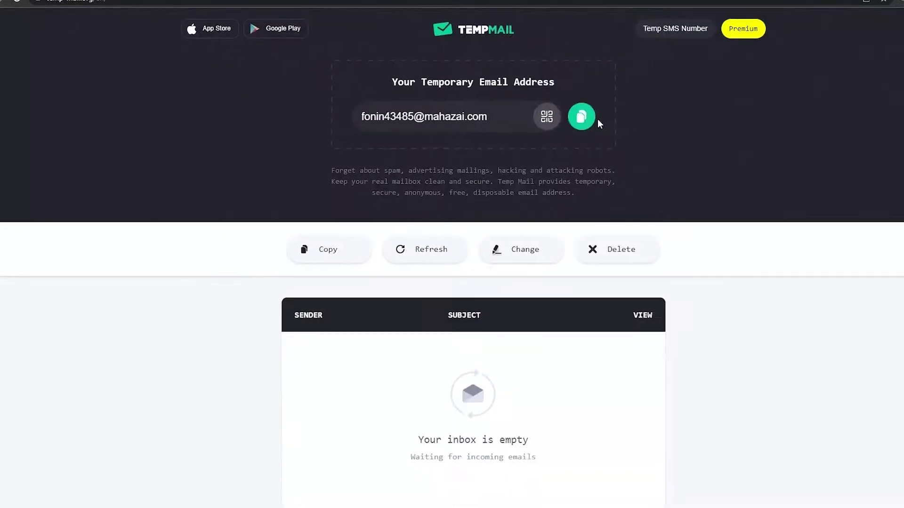
{"action": "left_click", "coordinate": [560, 108]}
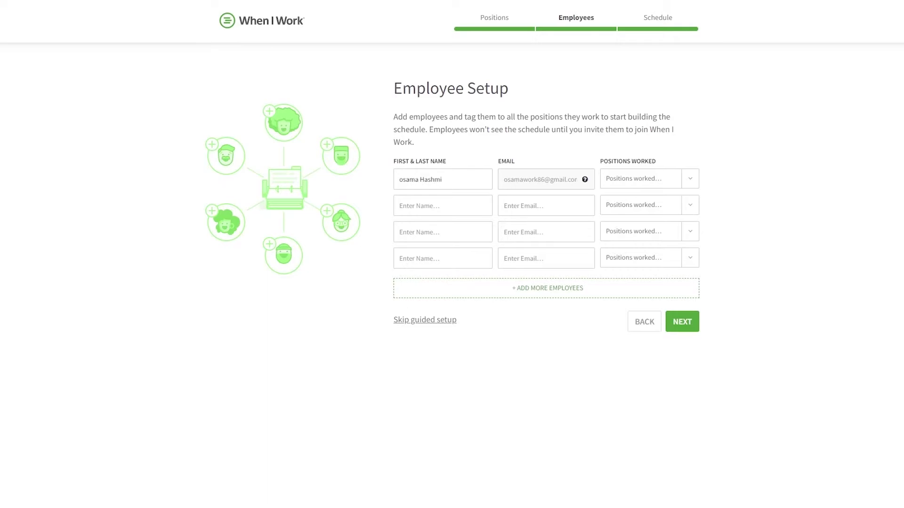
{"action": "left_click", "coordinate": [523, 205]}
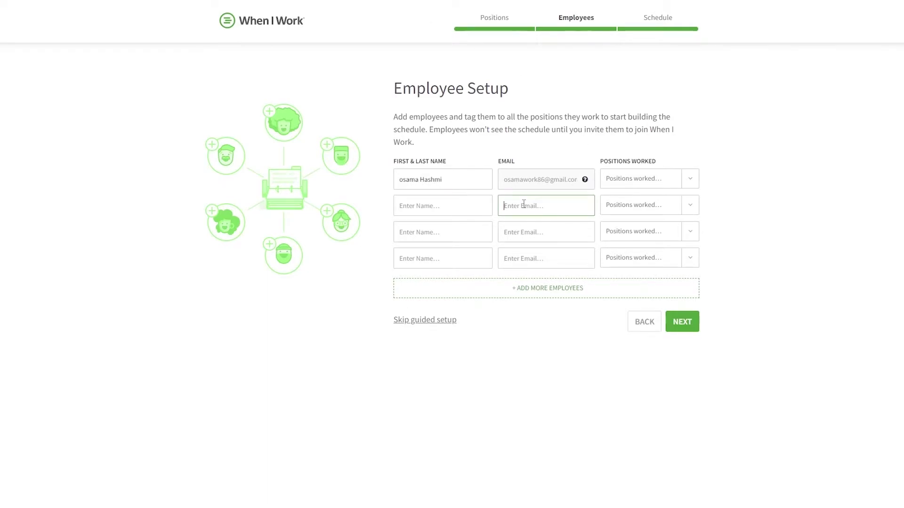
Step: Paste the disposable address as the second employee's email and enter their first name
{"action": "key", "text": "ctrl+v"}
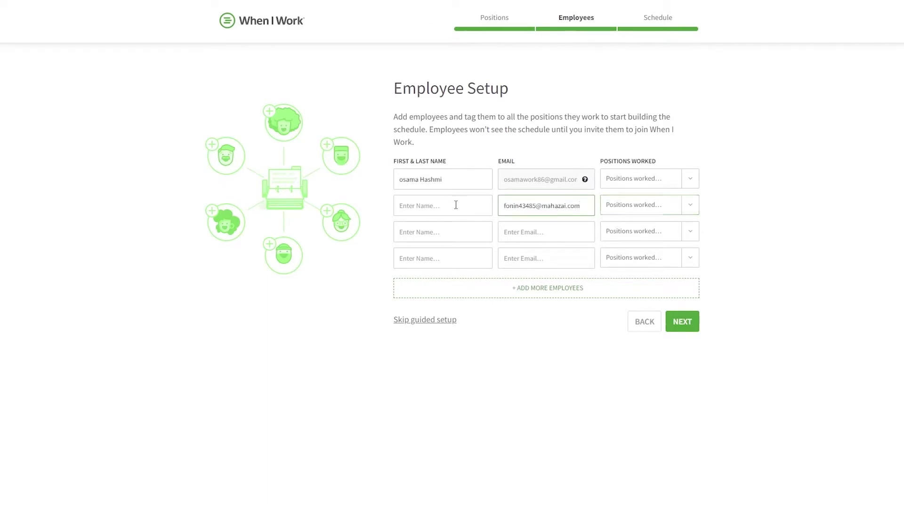
{"action": "left_click", "coordinate": [456, 205]}
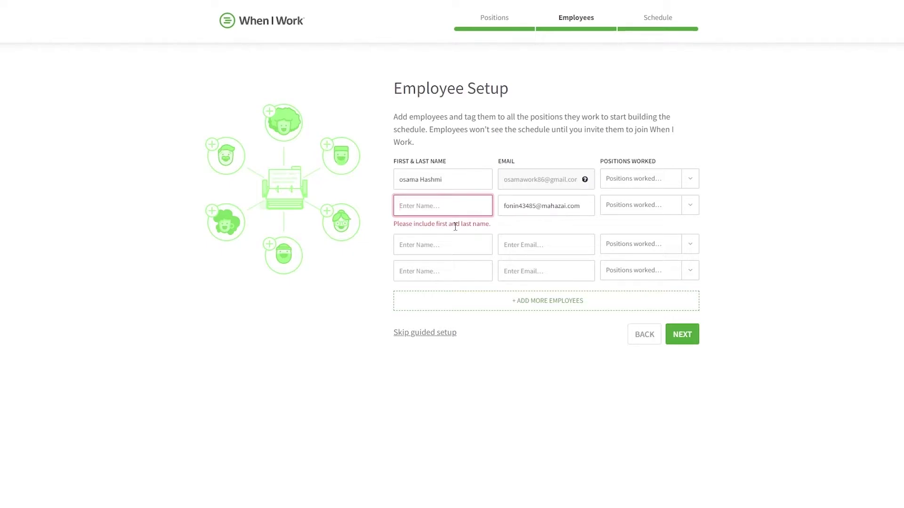
Step: Assign Manager to the first employee and Voice Over Artists to the second
{"action": "left_click", "coordinate": [616, 182]}
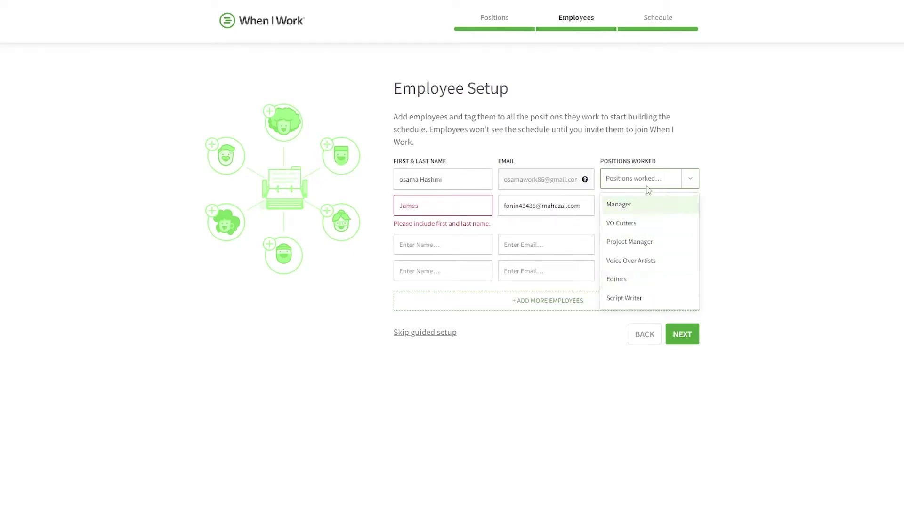
{"action": "left_click", "coordinate": [650, 207]}
{"action": "left_click", "coordinate": [633, 205]}
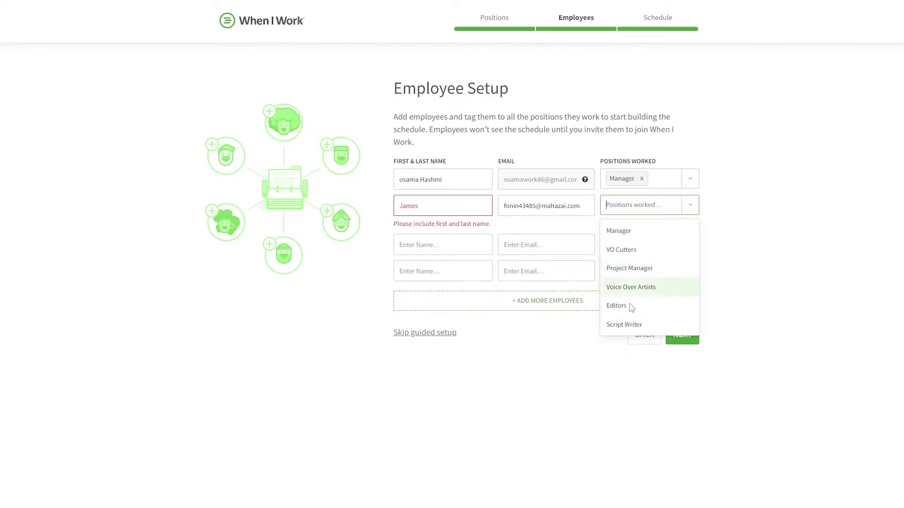
{"action": "left_click", "coordinate": [641, 291]}
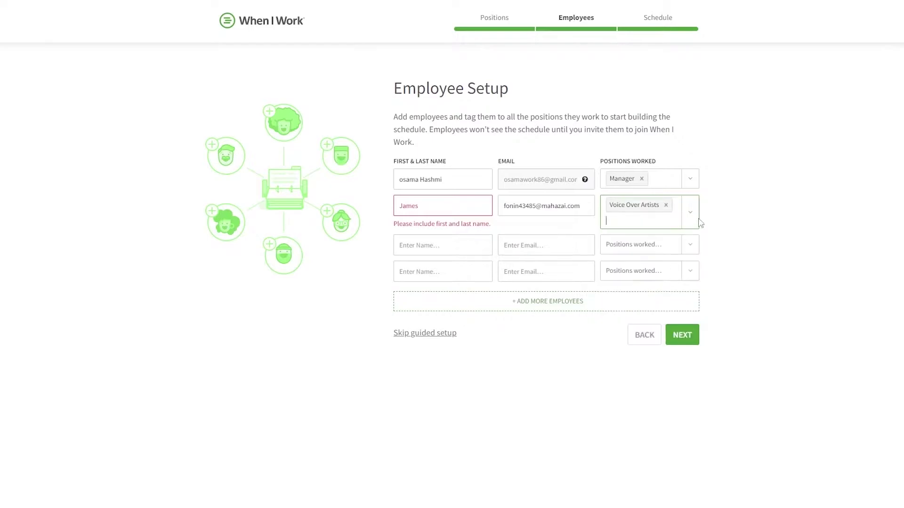
Step: Add a surname to the second employee's name
{"action": "left_click", "coordinate": [426, 250]}
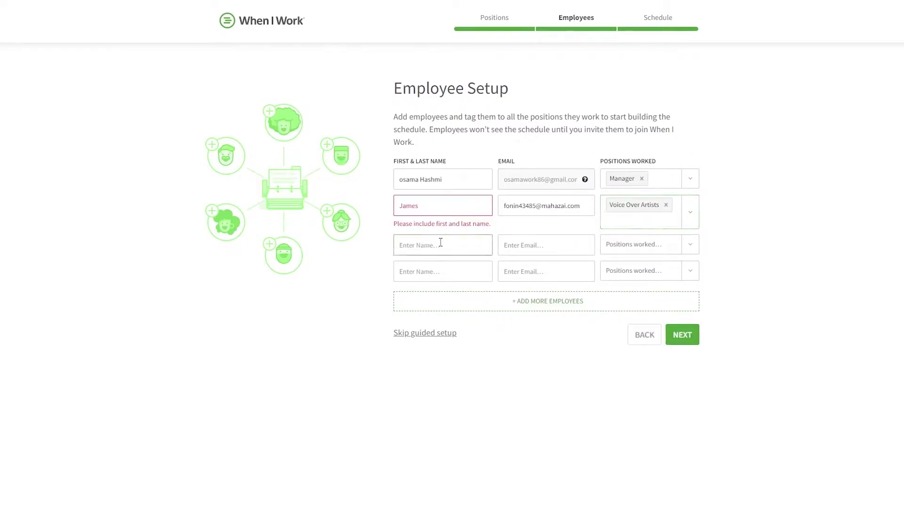
{"action": "left_click", "coordinate": [438, 206]}
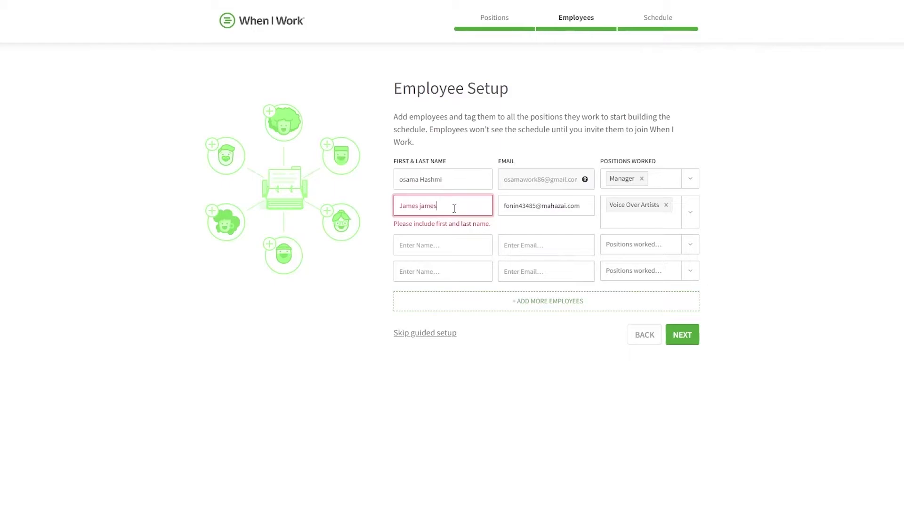
{"action": "left_click", "coordinate": [535, 389]}
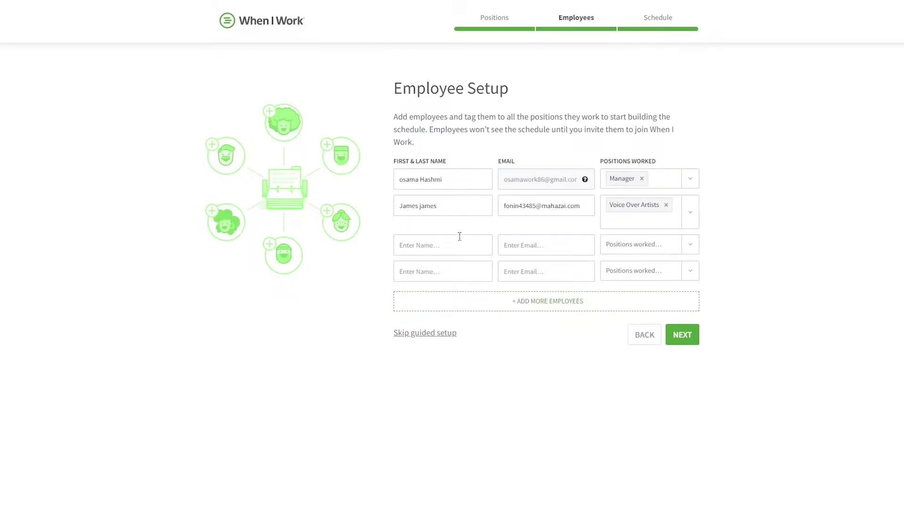
Step: Paste a disposable address as the third employee's email and copy another from Tempmailo
{"action": "left_click", "coordinate": [460, 237]}
{"action": "left_click", "coordinate": [551, 246]}
{"action": "key", "text": "ctrl+v"}
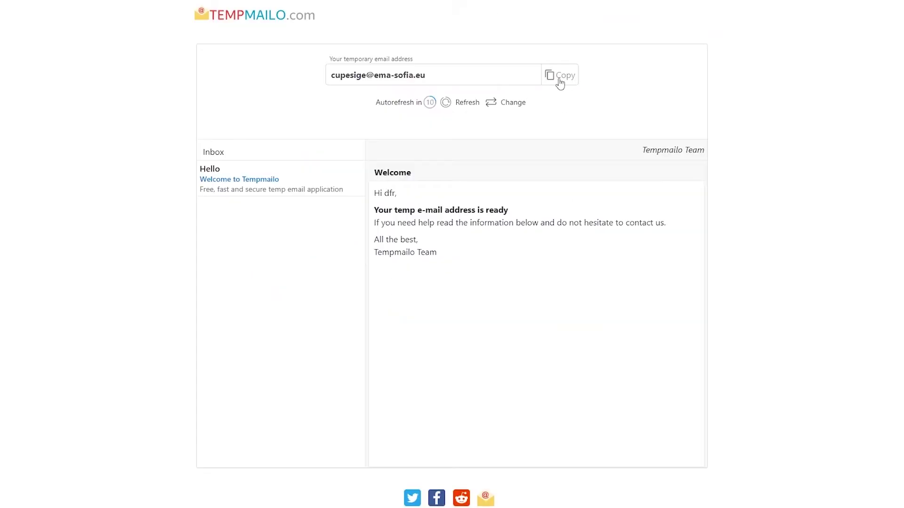
{"action": "left_click", "coordinate": [560, 82]}
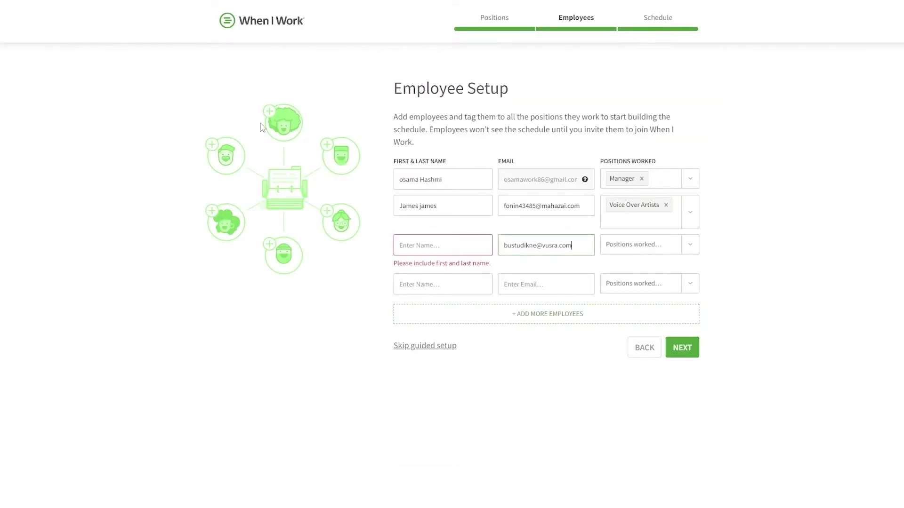
Step: Enter the third employee's full name and assign them Voice Over Artists
{"action": "left_click", "coordinate": [408, 239]}
{"action": "type", "text": "J"}
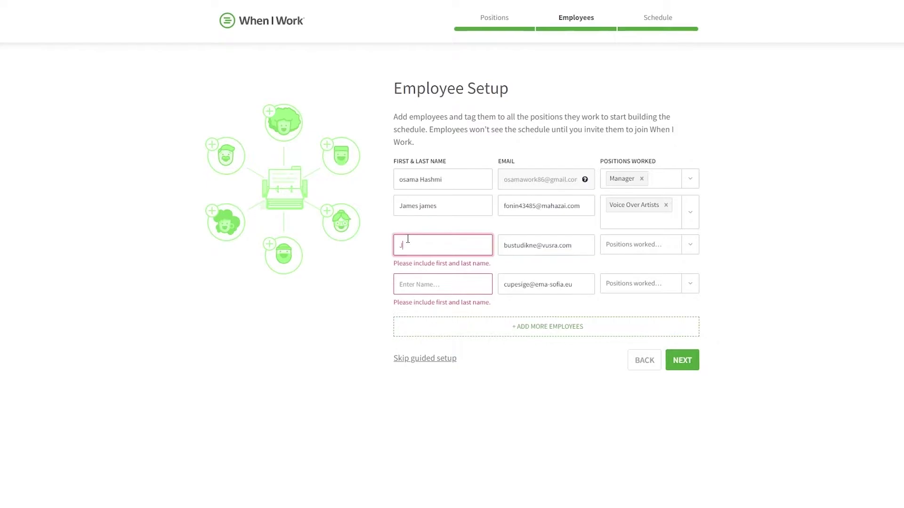
{"action": "type", "text": "une June"}
{"action": "left_click", "coordinate": [640, 244]}
{"action": "left_click", "coordinate": [654, 329]}
Step: Enter the fourth employee's name, assign Editors instead of VO Cutters, and submit the list
{"action": "left_click", "coordinate": [453, 285]}
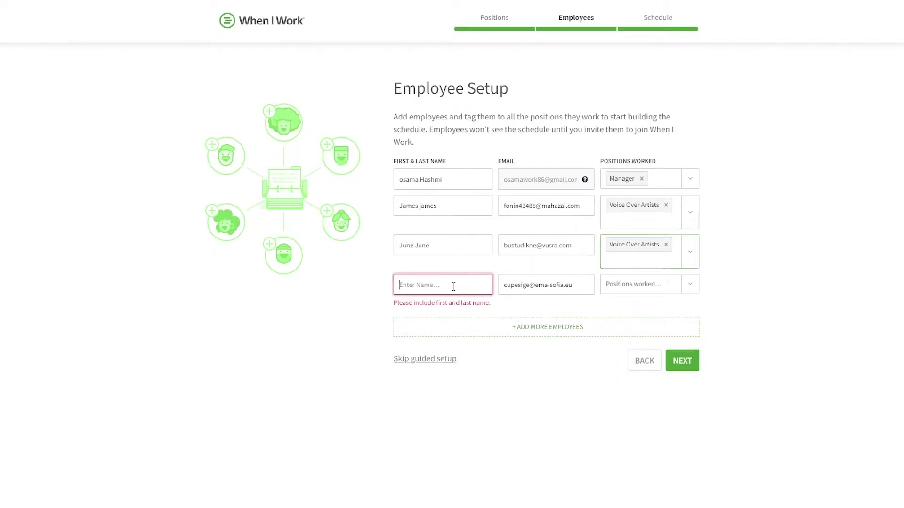
{"action": "left_click", "coordinate": [652, 288]}
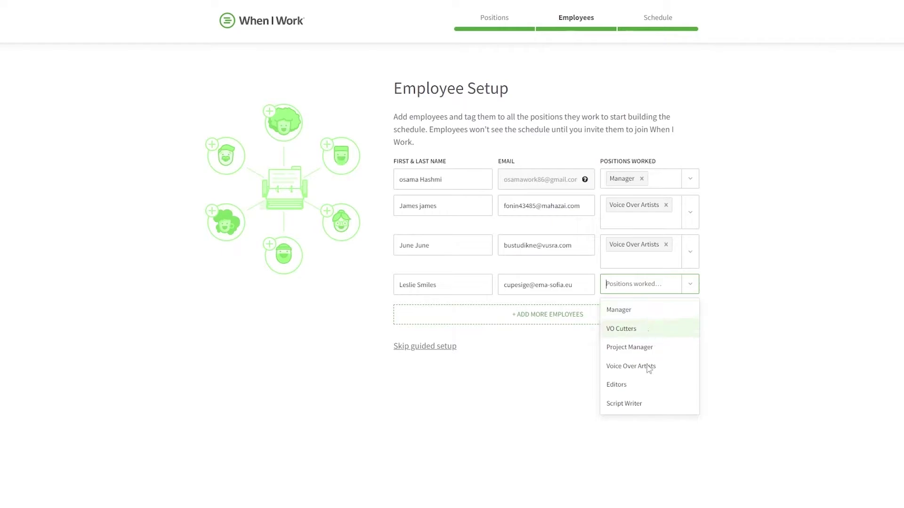
{"action": "left_click", "coordinate": [644, 329]}
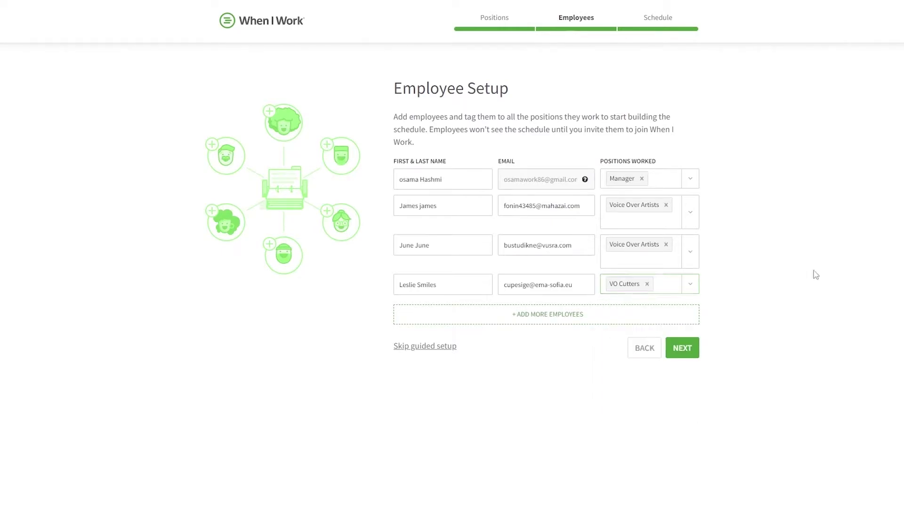
{"action": "left_click", "coordinate": [649, 285]}
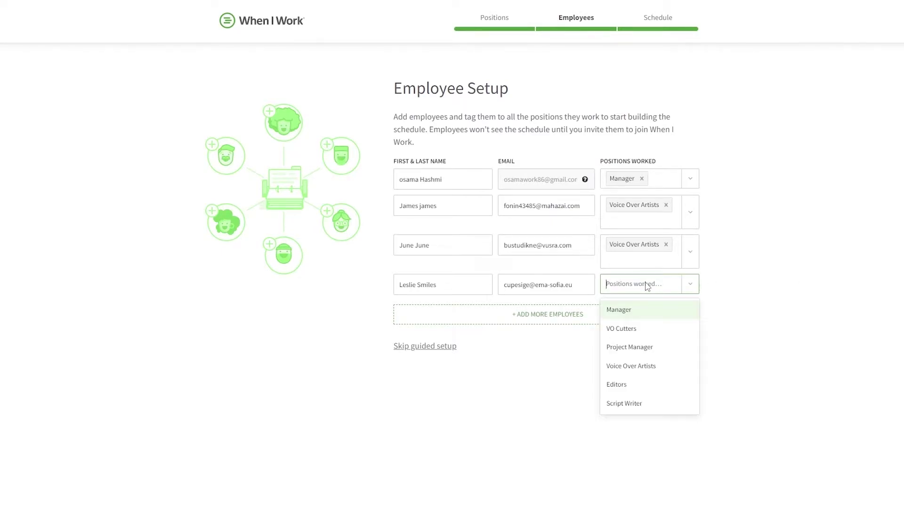
{"action": "left_click", "coordinate": [641, 389]}
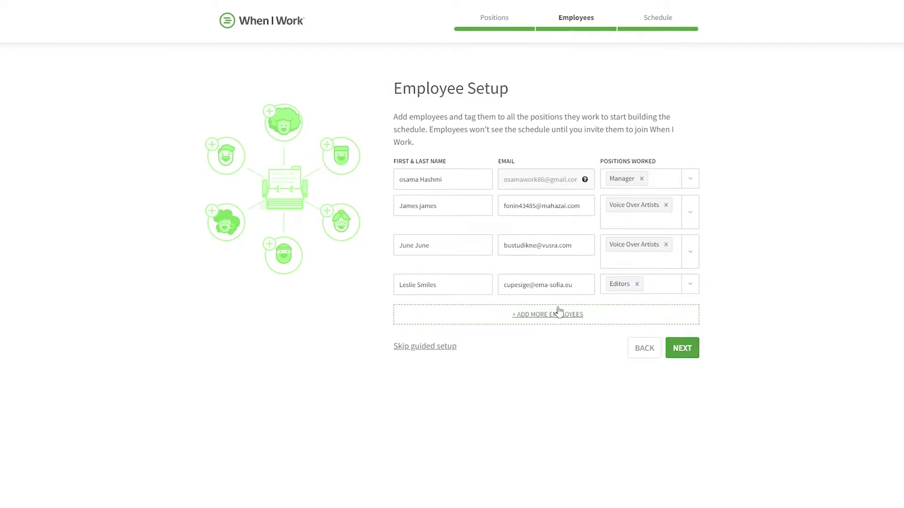
{"action": "left_click", "coordinate": [686, 351]}
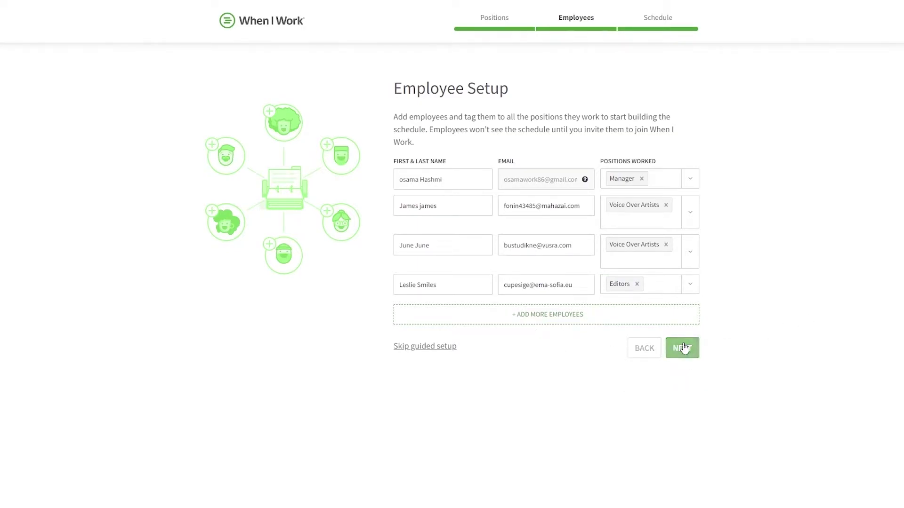
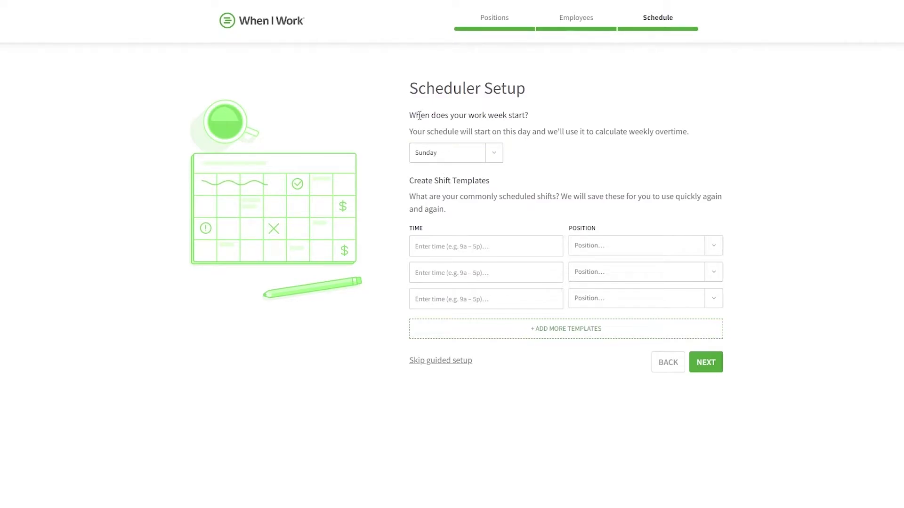
Step: Start the work week on Monday and add an 8:00AM–6:00PM Manager shift template
{"action": "left_click", "coordinate": [493, 153]}
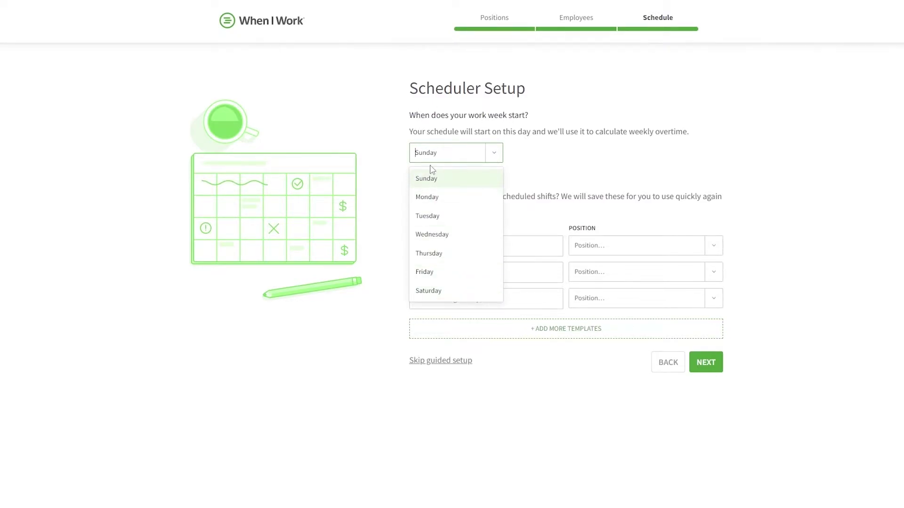
{"action": "left_click", "coordinate": [447, 197]}
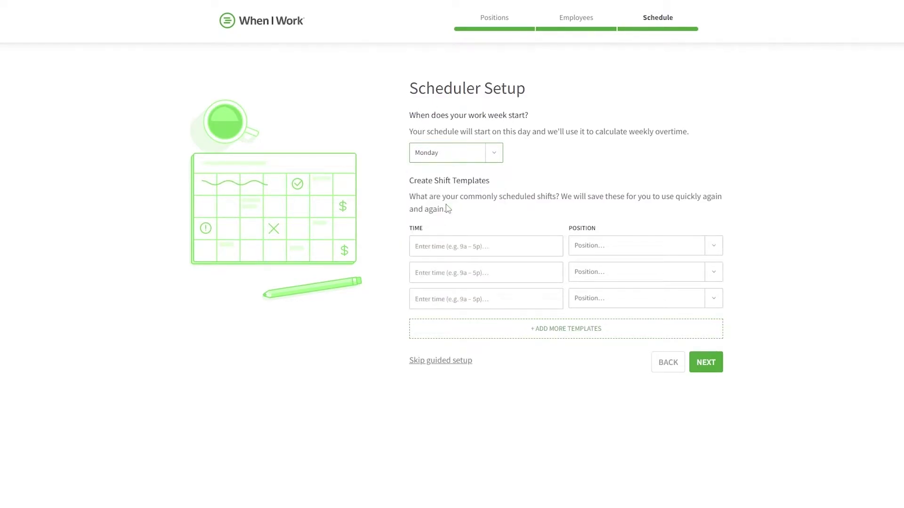
{"action": "left_click", "coordinate": [418, 252]}
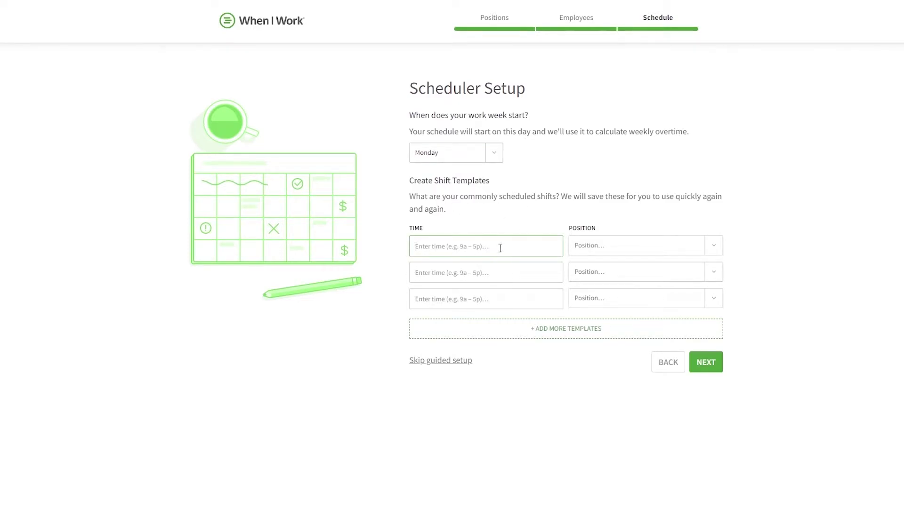
{"action": "type", "text": "9"}
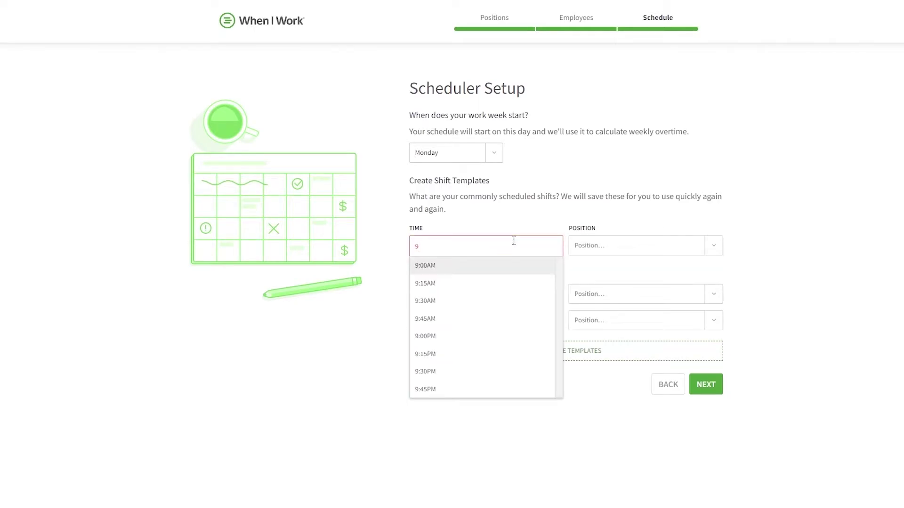
{"action": "left_click", "coordinate": [461, 267]}
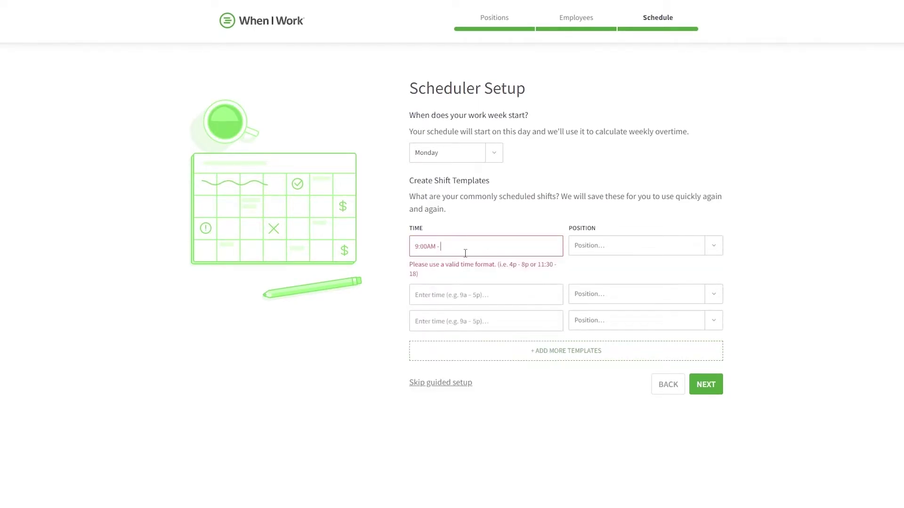
{"action": "type", "text": "6"}
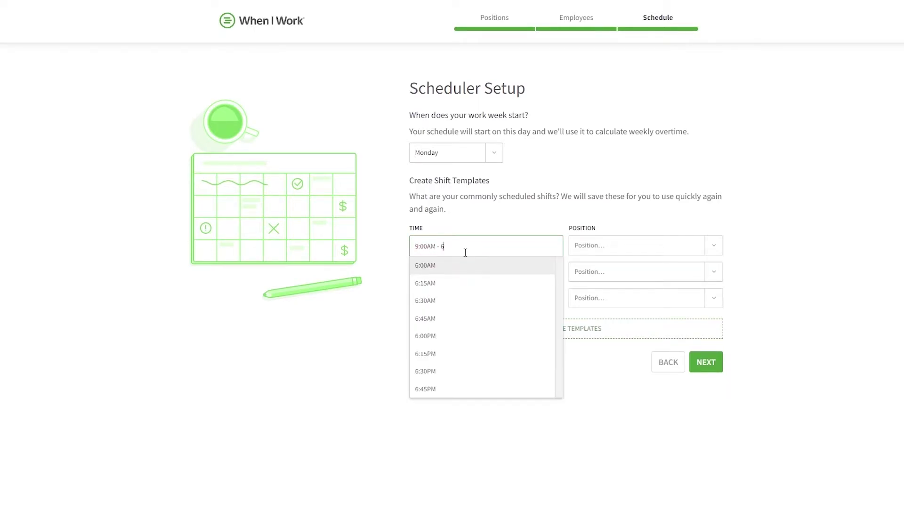
{"action": "left_click", "coordinate": [447, 336]}
{"action": "left_click", "coordinate": [714, 245]}
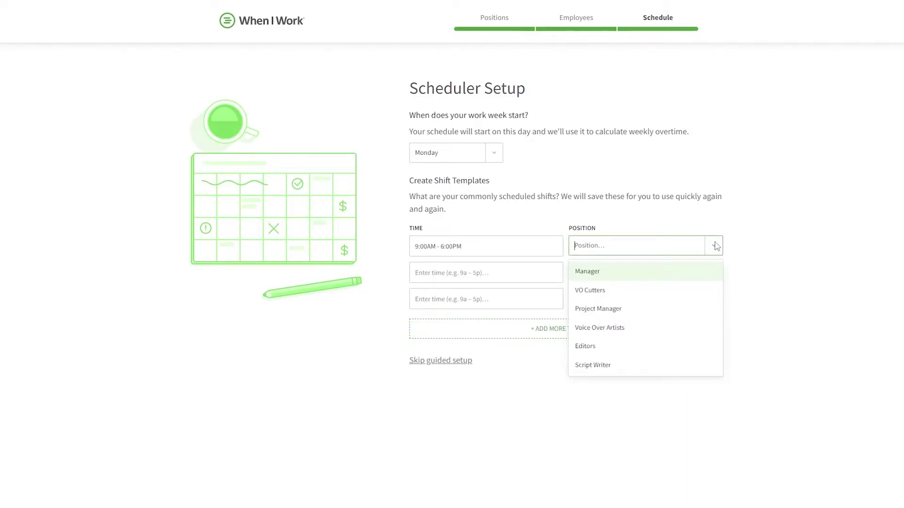
{"action": "left_click", "coordinate": [634, 276]}
{"action": "double_click", "coordinate": [417, 246]}
{"action": "type", "text": "8"}
{"action": "key", "text": "Return"}
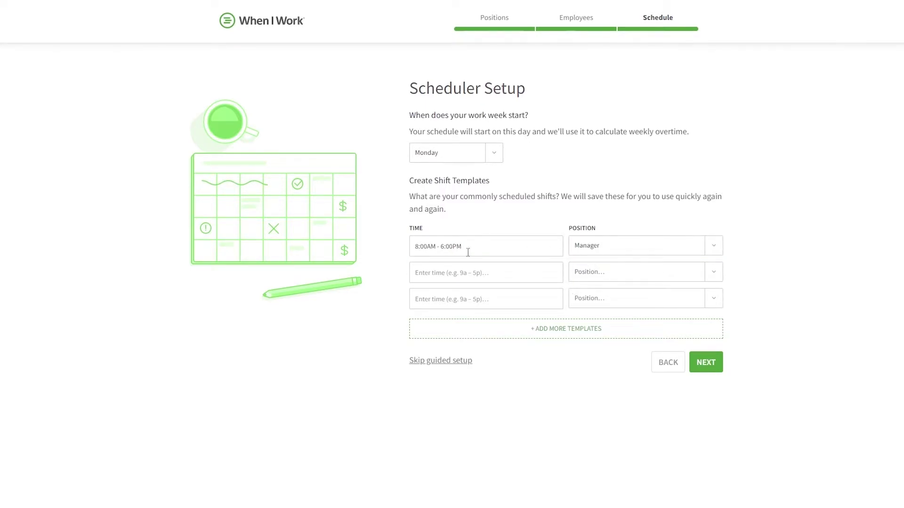
{"action": "left_click", "coordinate": [463, 245]}
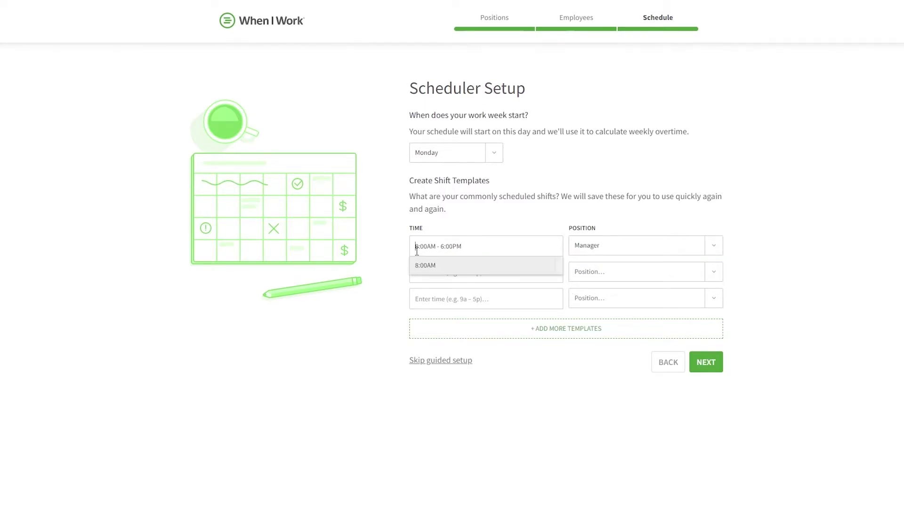
{"action": "left_click", "coordinate": [476, 297]}
Step: Add a 9:00AM–5:00PM Voice Over Artists shift template
{"action": "left_click", "coordinate": [501, 278]}
{"action": "type", "text": "9"}
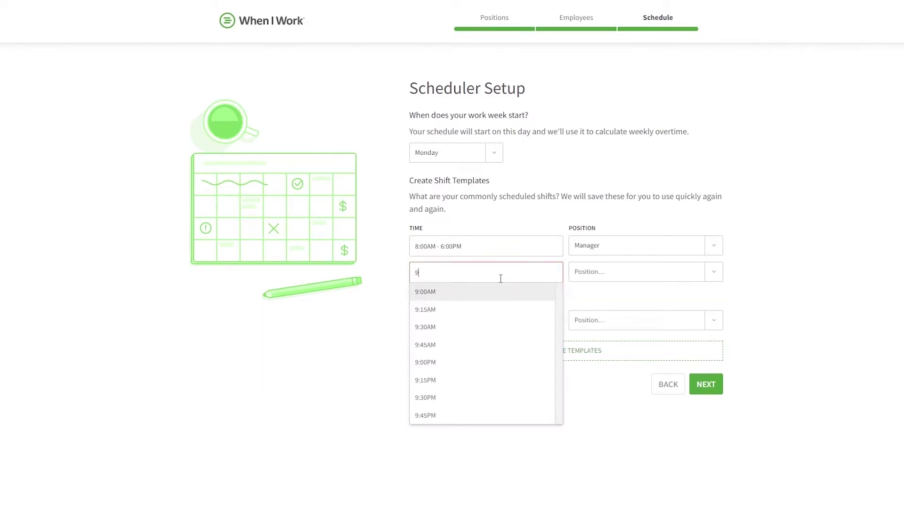
{"action": "left_click", "coordinate": [468, 294]}
{"action": "type", "text": "5"}
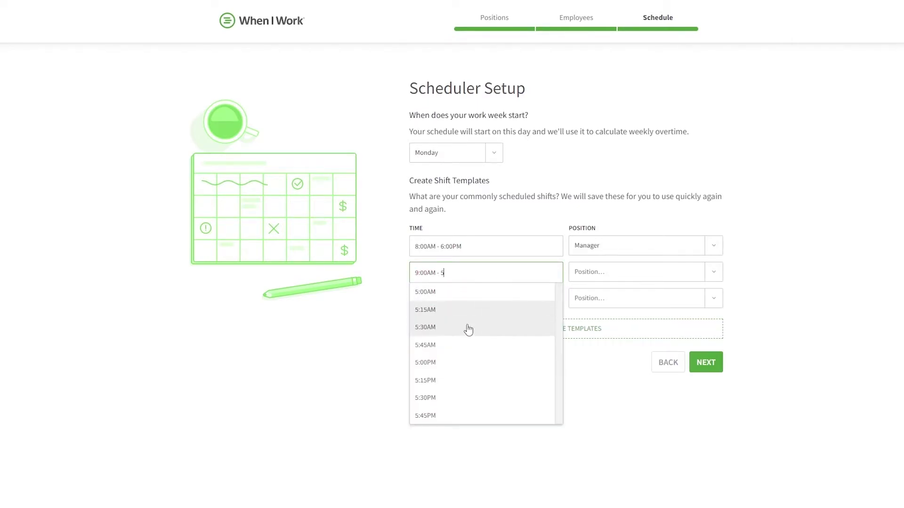
{"action": "left_click", "coordinate": [459, 367]}
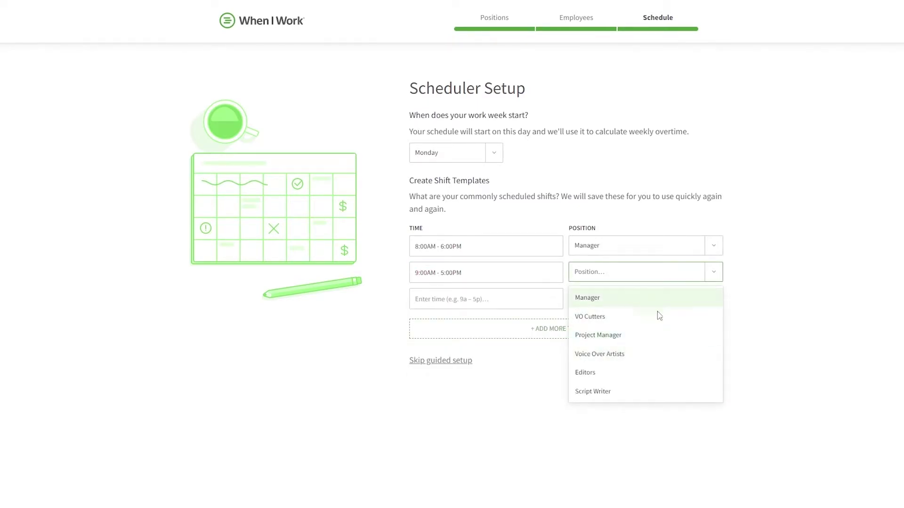
{"action": "left_click", "coordinate": [634, 362]}
Step: Add a 9:00AM–5:00PM Editors shift template and finish the scheduler setup
{"action": "left_click", "coordinate": [508, 305]}
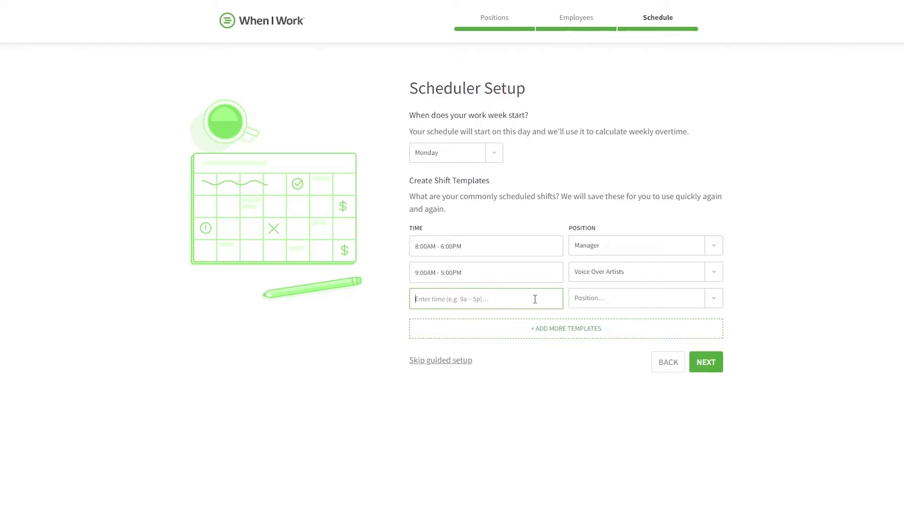
{"action": "type", "text": "9:00AM - 5"}
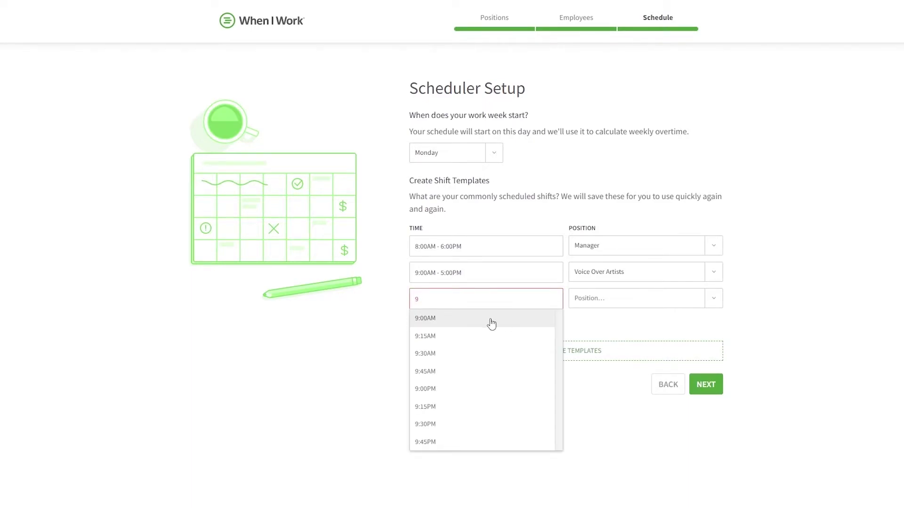
{"action": "left_click", "coordinate": [490, 320]}
{"action": "type", "text": "5:00AM"}
{"action": "left_click", "coordinate": [464, 323]}
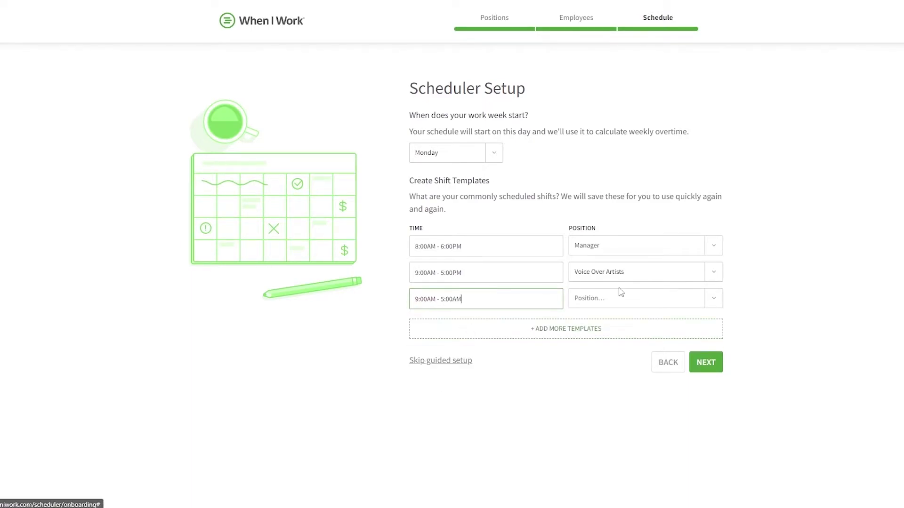
{"action": "left_click", "coordinate": [619, 294]}
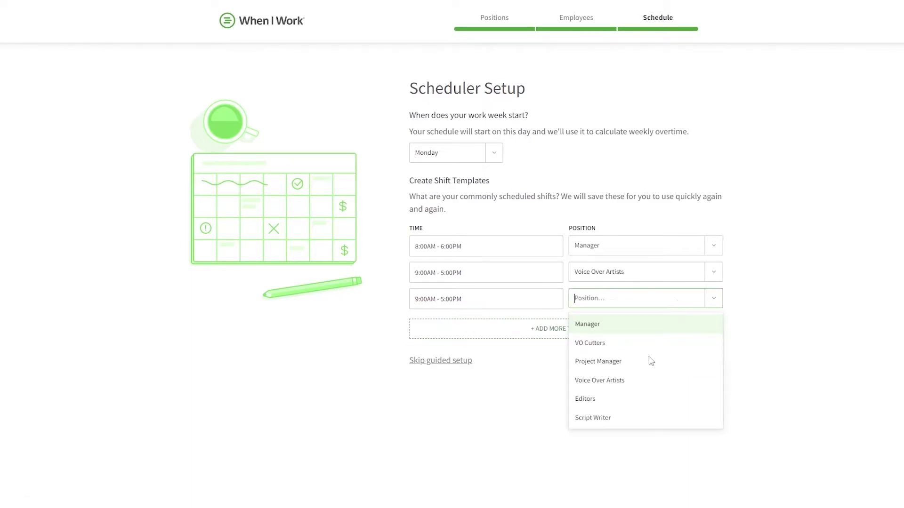
{"action": "left_click", "coordinate": [633, 404]}
{"action": "left_click", "coordinate": [711, 370]}
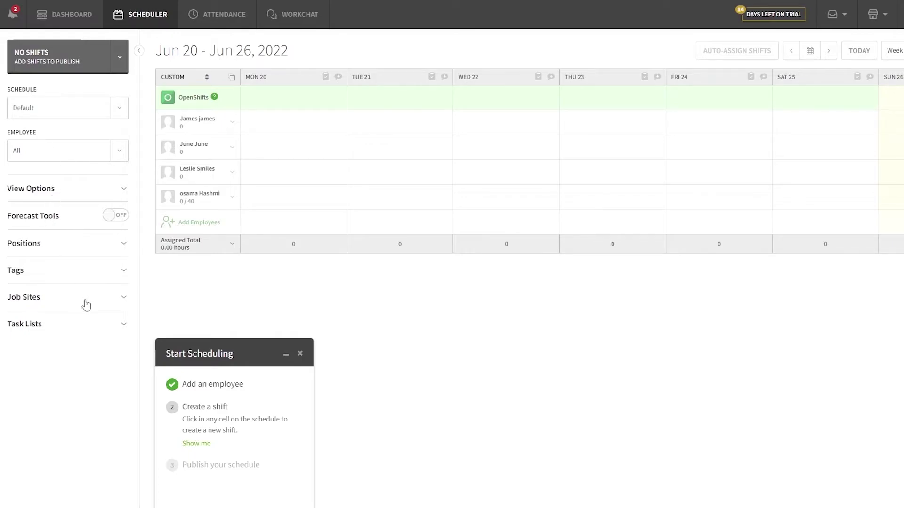
Step: Expand and collapse the position, tag and job site filters in the sidebar
{"action": "left_click", "coordinate": [125, 244]}
{"action": "left_click", "coordinate": [126, 244]}
{"action": "left_click", "coordinate": [122, 276]}
{"action": "left_click", "coordinate": [122, 279]}
{"action": "left_click", "coordinate": [113, 306]}
{"action": "left_click", "coordinate": [113, 307]}
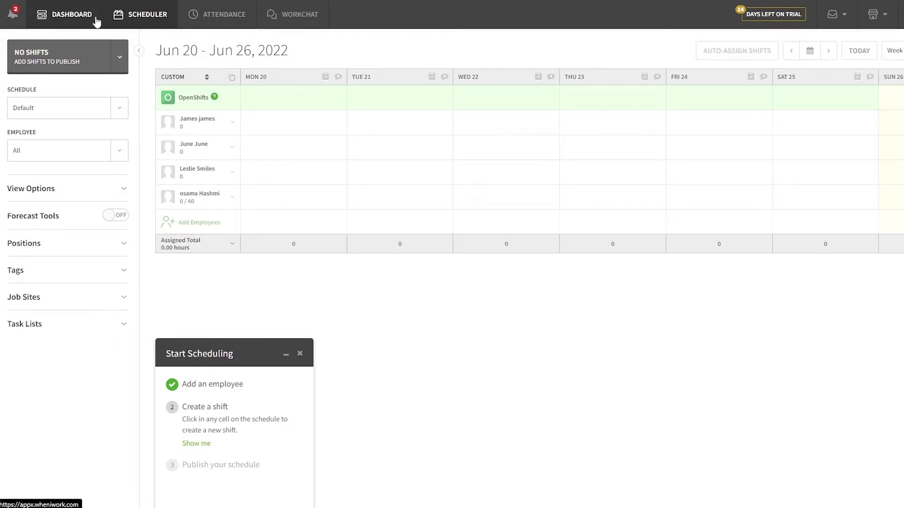
Step: Review the dashboard, then continue to creating a shift on the schedule
{"action": "left_click", "coordinate": [73, 14]}
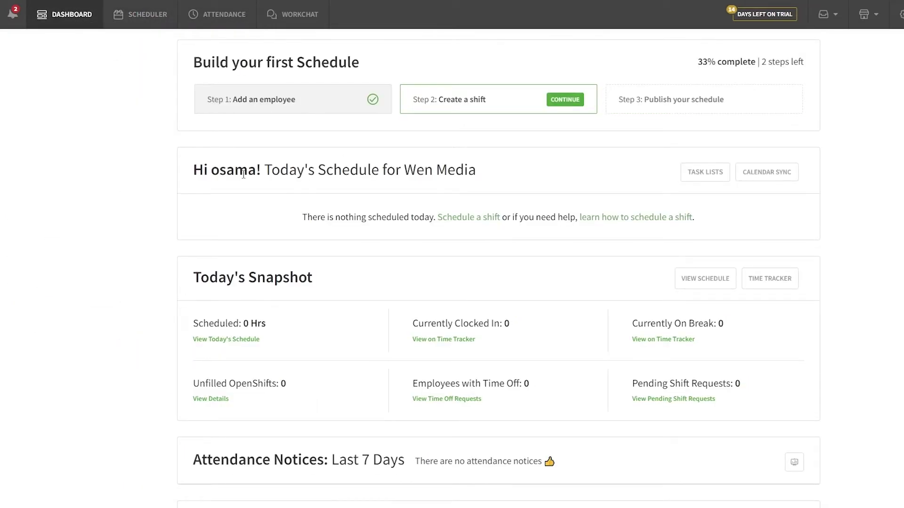
{"action": "scroll", "coordinate": [347, 171], "scroll_direction": "down", "scroll_amount": 3}
{"action": "scroll", "coordinate": [346, 174], "scroll_direction": "down", "scroll_amount": 10}
{"action": "scroll", "coordinate": [341, 177], "scroll_direction": "up", "scroll_amount": 5}
{"action": "scroll", "coordinate": [342, 177], "scroll_direction": "up", "scroll_amount": 8}
{"action": "left_click", "coordinate": [564, 101]}
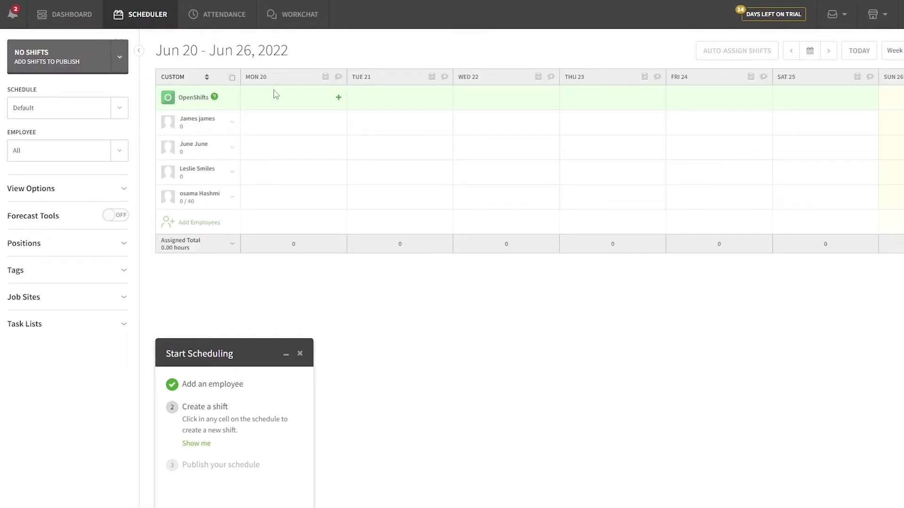
Step: Sort staff by first name and add 9a–5p Voice Over Artists shifts Mon–Wed for the first employee
{"action": "left_click", "coordinate": [206, 79]}
{"action": "left_click", "coordinate": [220, 94]}
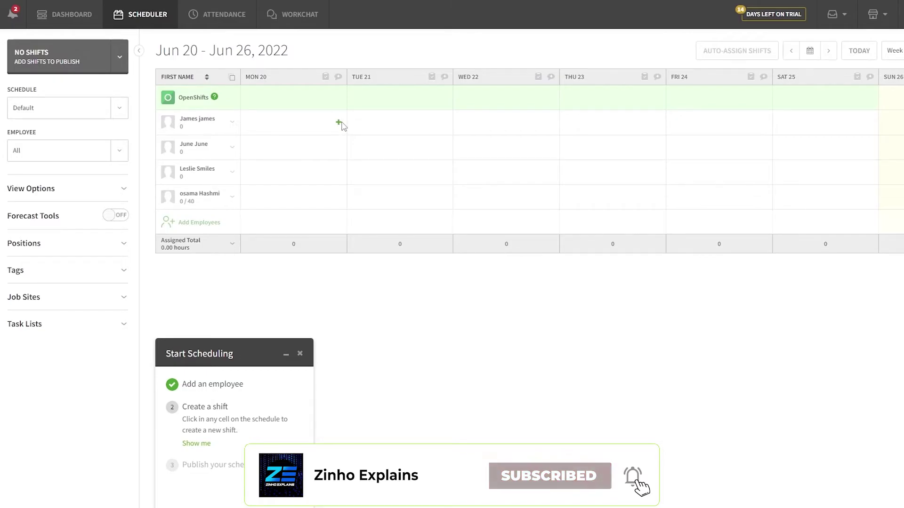
{"action": "left_click", "coordinate": [340, 124]}
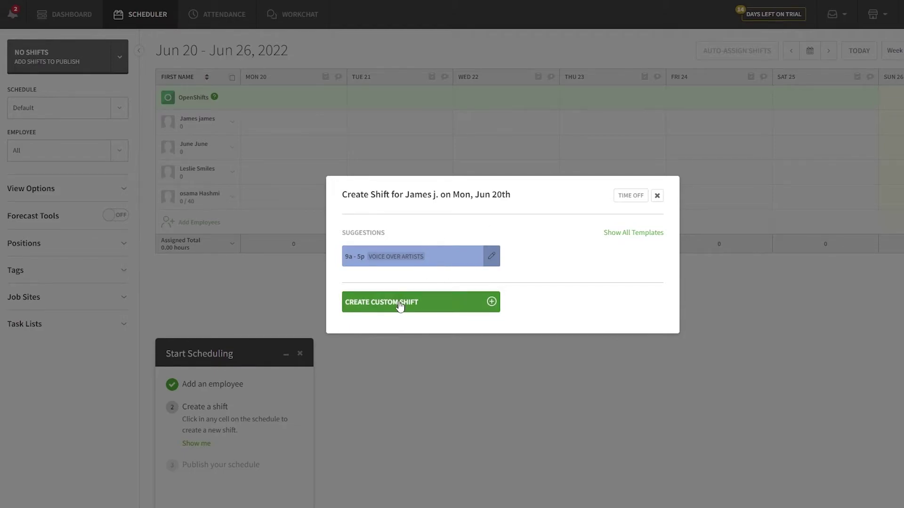
{"action": "left_click", "coordinate": [470, 253]}
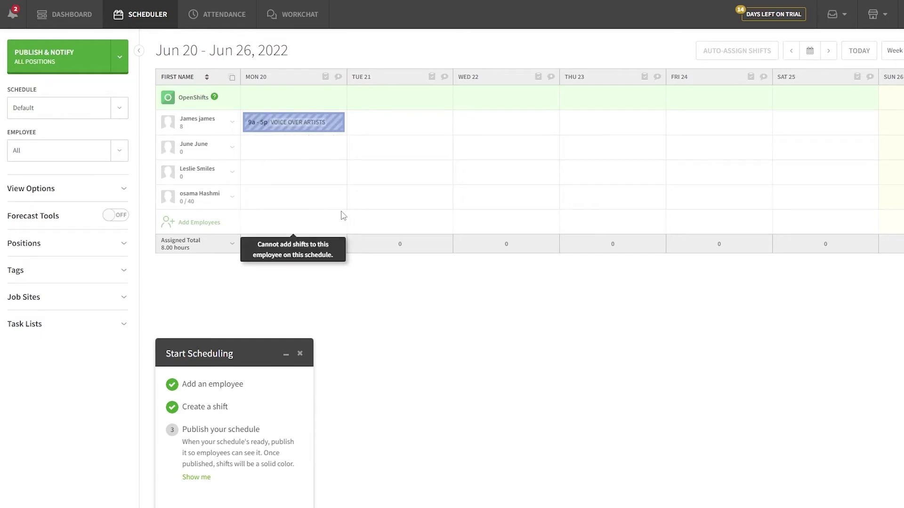
{"action": "left_click", "coordinate": [442, 123]}
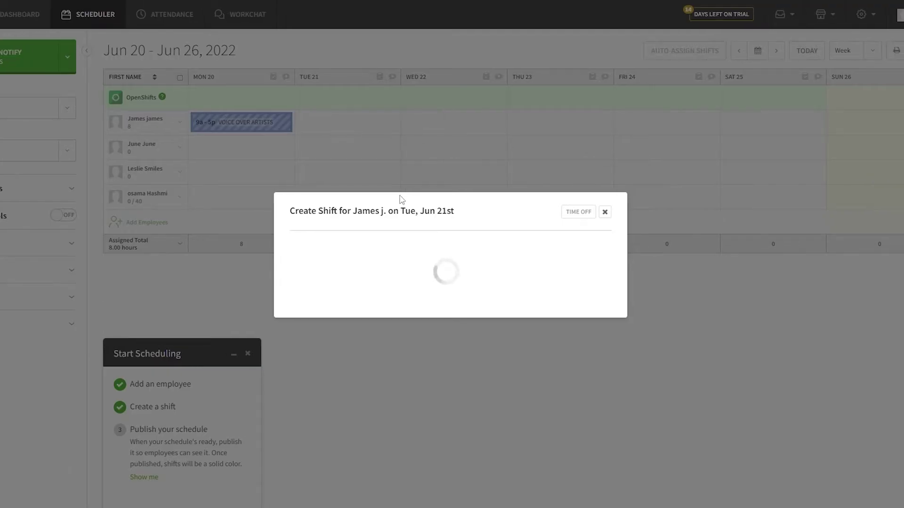
{"action": "left_click", "coordinate": [369, 256]}
{"action": "left_click", "coordinate": [453, 122]}
{"action": "left_click", "coordinate": [363, 254]}
{"action": "left_click", "coordinate": [557, 127]}
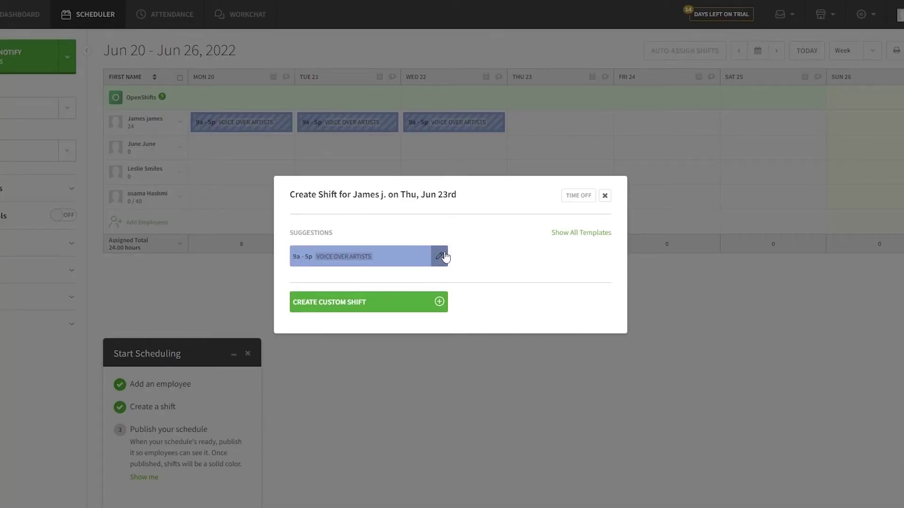
Step: Give the Thursday 9a–5p Voice Over Artists shift a 40-minute unpaid break, repeat weekly, and publish
{"action": "left_click", "coordinate": [444, 257]}
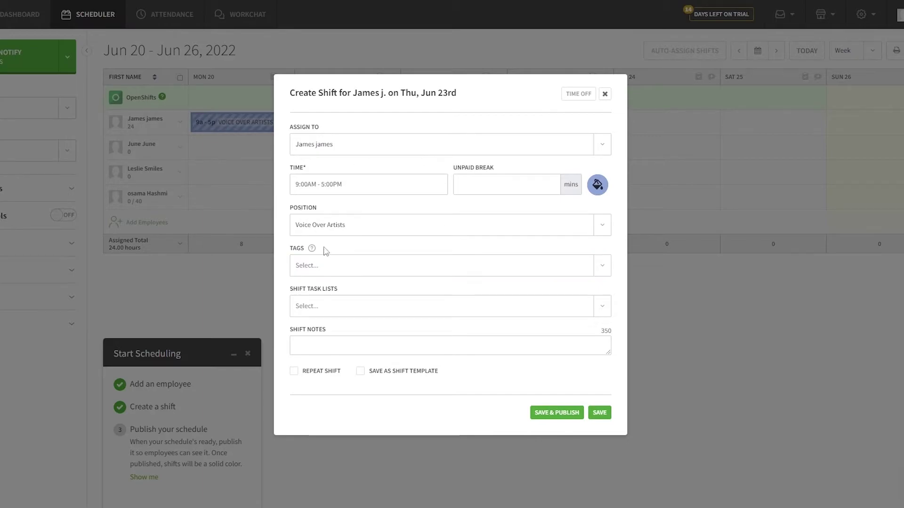
{"action": "left_click", "coordinate": [587, 262]}
{"action": "left_click", "coordinate": [513, 308]}
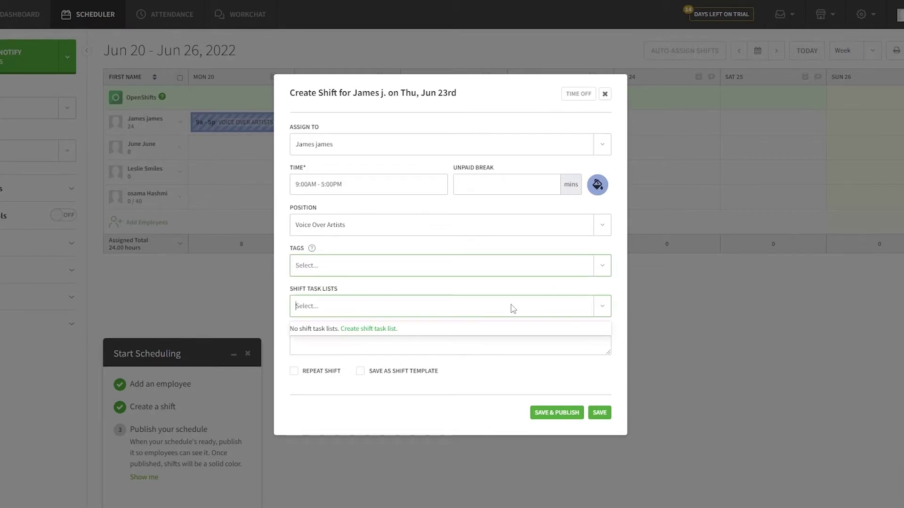
{"action": "left_click", "coordinate": [512, 313]}
{"action": "left_click", "coordinate": [423, 341]}
{"action": "left_click", "coordinate": [418, 329]}
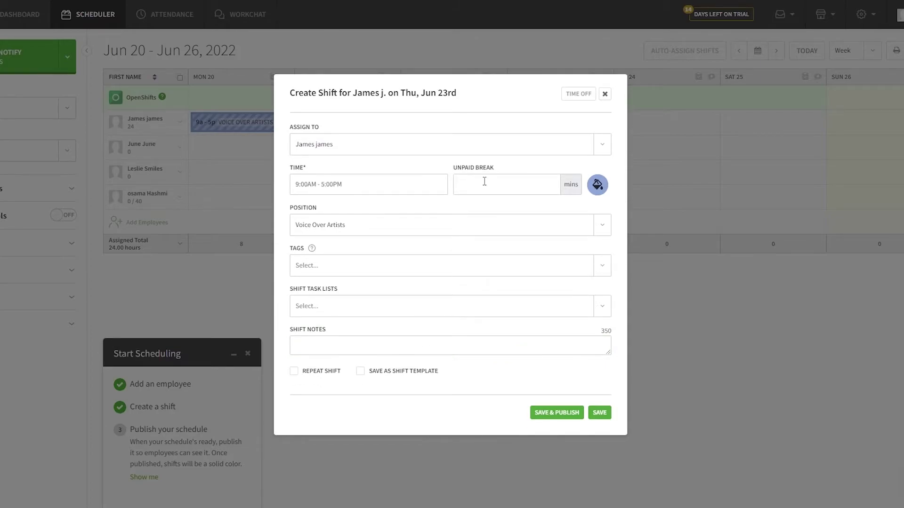
{"action": "left_click", "coordinate": [467, 185]}
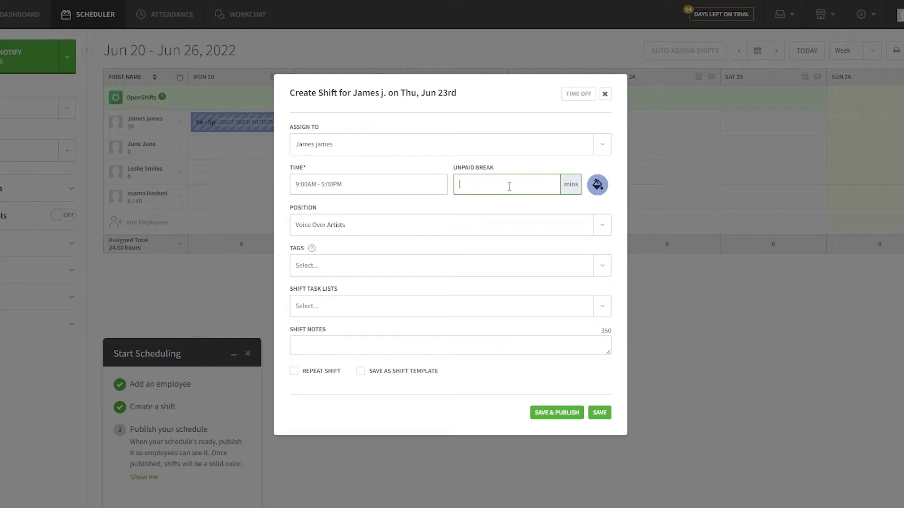
{"action": "type", "text": "40"}
{"action": "left_click", "coordinate": [586, 106]}
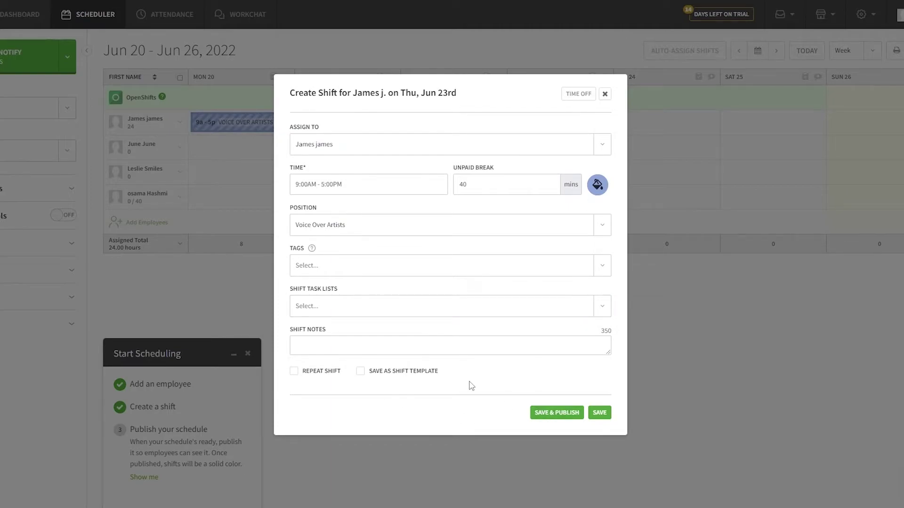
{"action": "left_click", "coordinate": [311, 377]}
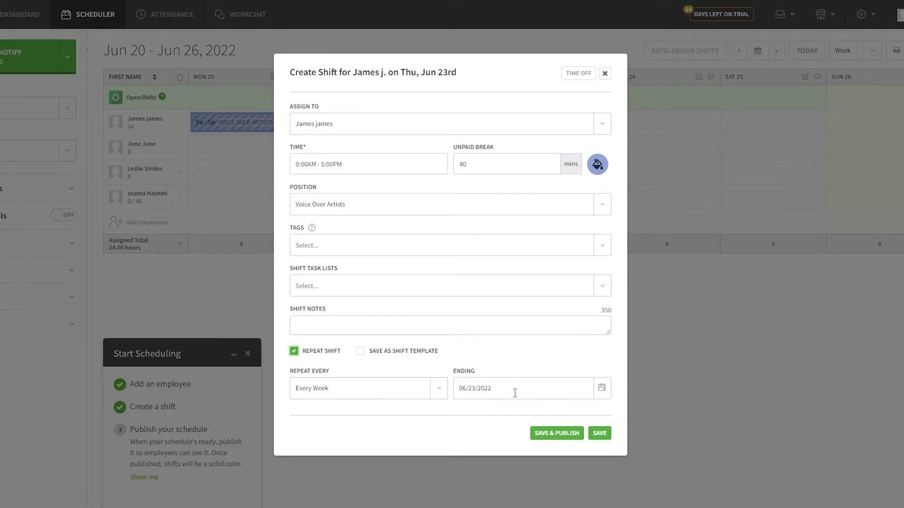
{"action": "left_click", "coordinate": [568, 437]}
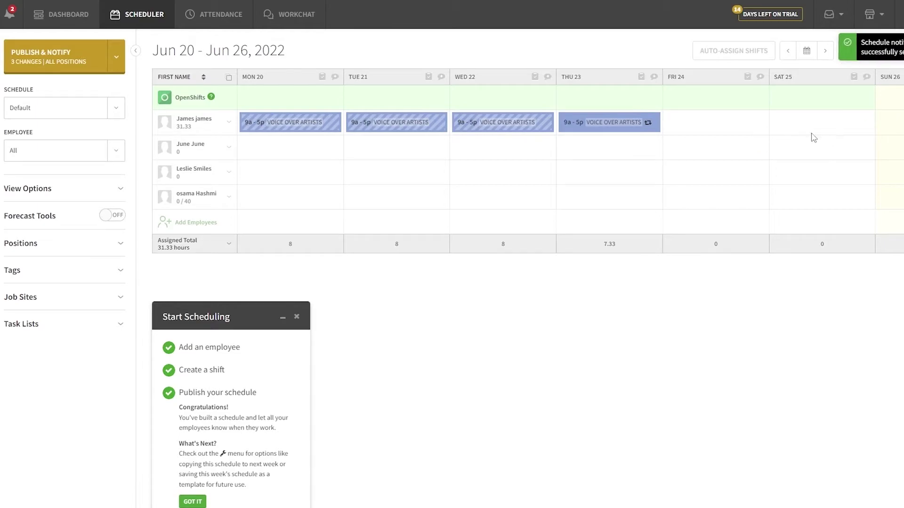
Step: Add 9a–5p shifts on the first employee's Fri 24 and second employee's Mon 20, then dismiss the checklist
{"action": "mouse_move", "coordinate": [532, 123]}
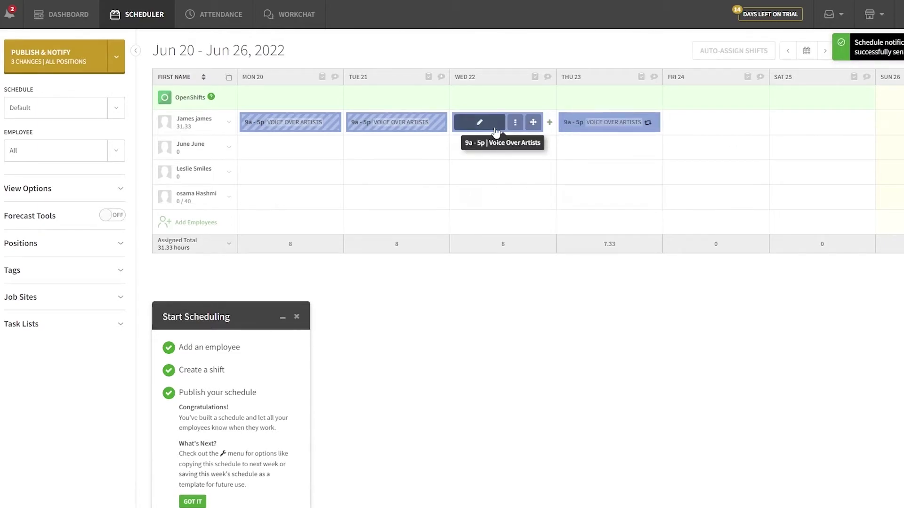
{"action": "mouse_move", "coordinate": [625, 128]}
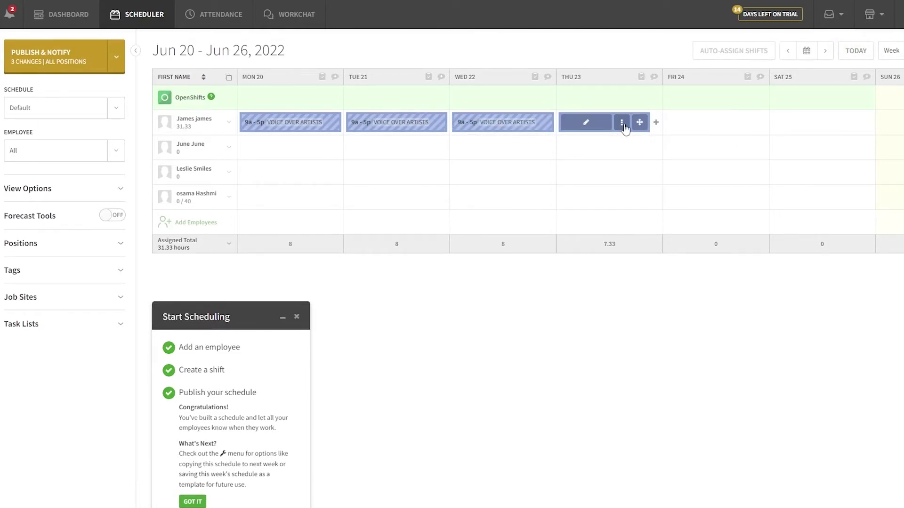
{"action": "left_click", "coordinate": [674, 124]}
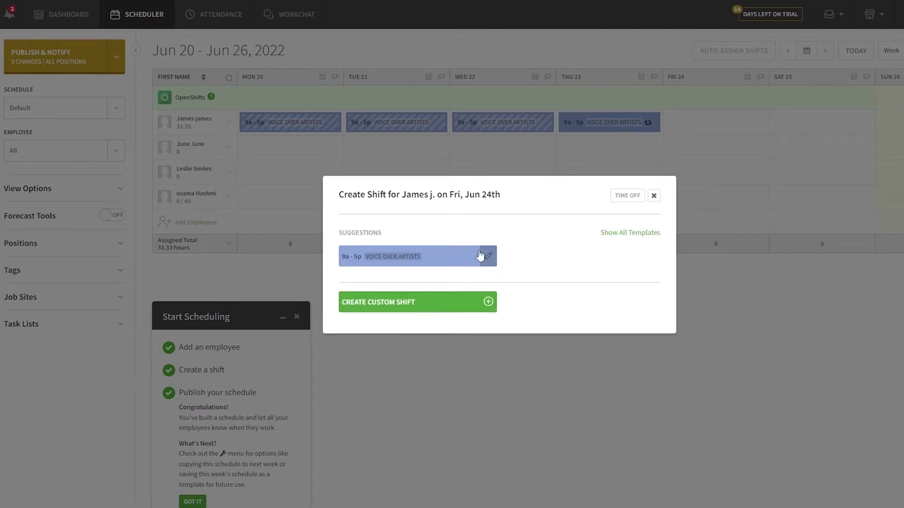
{"action": "left_click", "coordinate": [779, 126]}
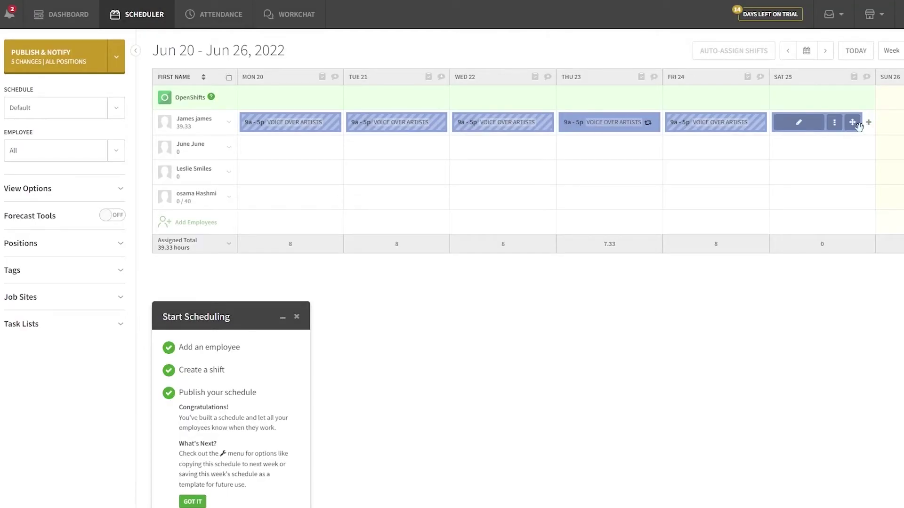
{"action": "left_click", "coordinate": [287, 154]}
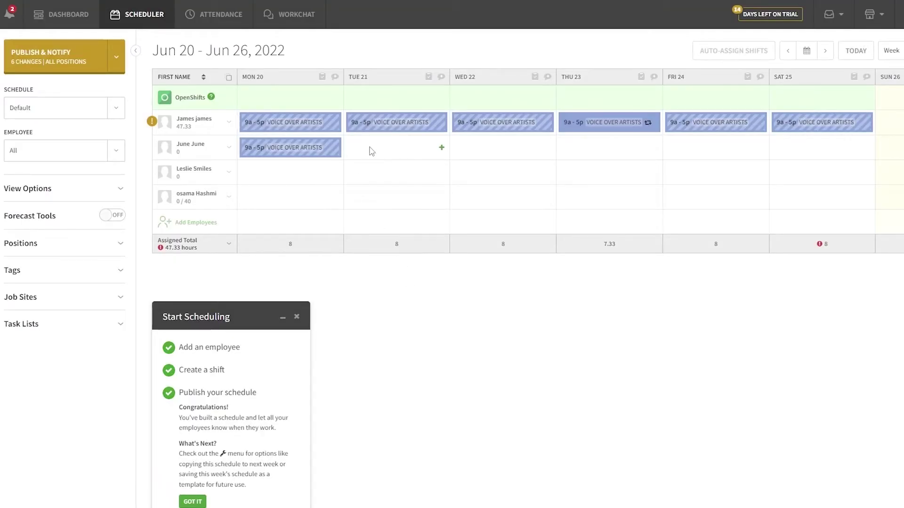
{"action": "left_click", "coordinate": [370, 147]}
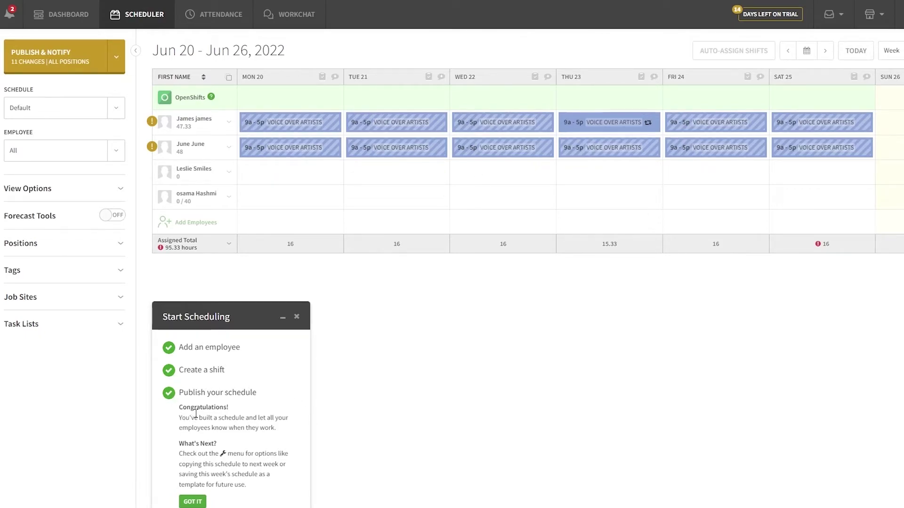
{"action": "left_click", "coordinate": [193, 502]}
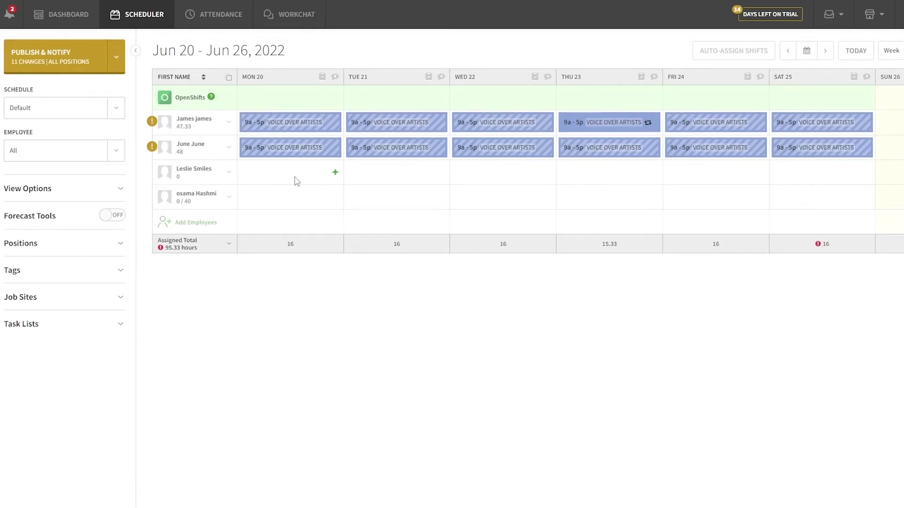
Step: Create a custom Mon 20 shift for the third employee, 9:00AM–7:00PM with a 40-minute unpaid break
{"action": "left_click", "coordinate": [333, 174]}
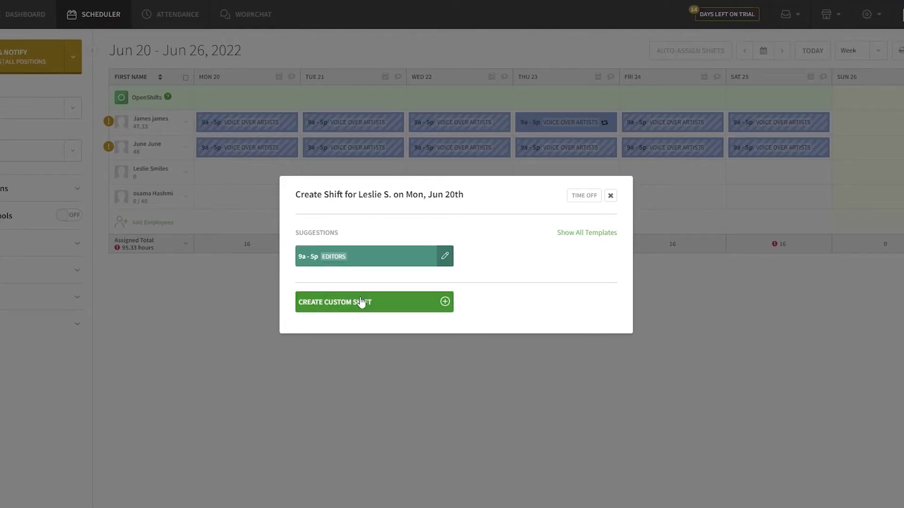
{"action": "left_click", "coordinate": [350, 308]}
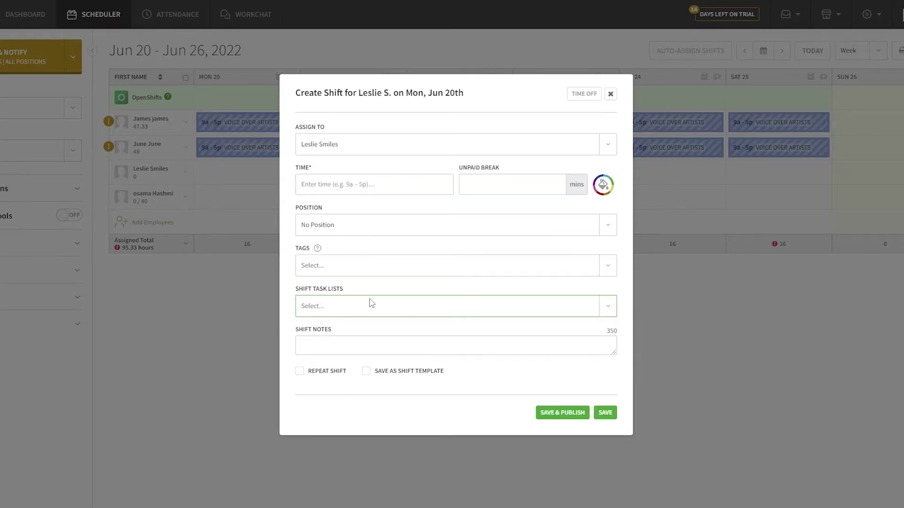
{"action": "left_click", "coordinate": [335, 184]}
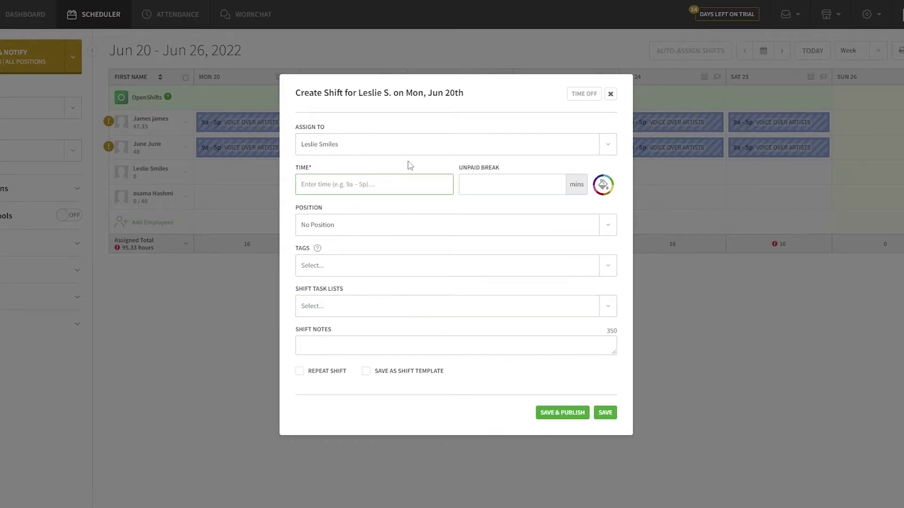
{"action": "type", "text": "9"}
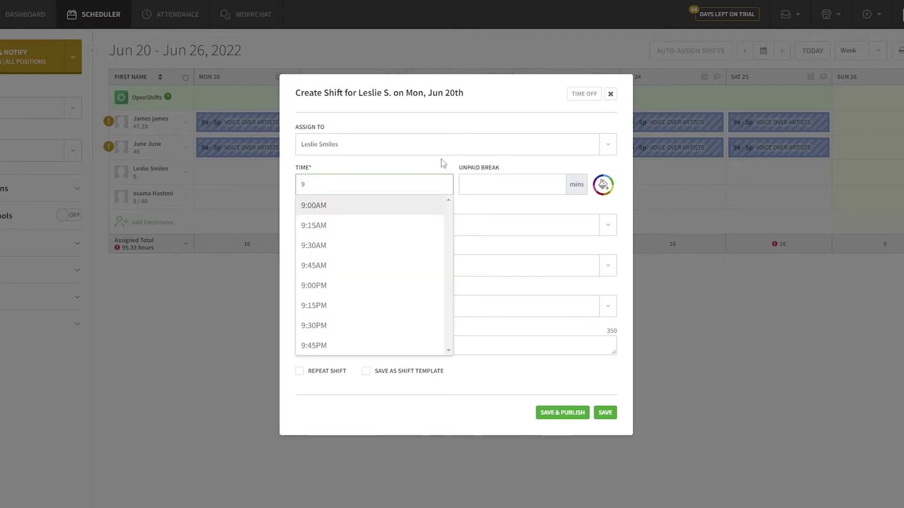
{"action": "type", "text": "7"}
{"action": "key", "text": "BackSpace"}
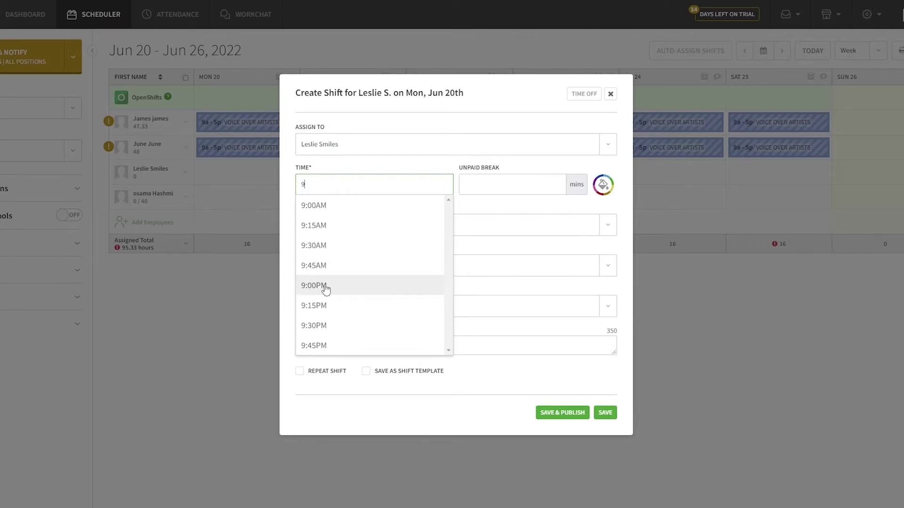
{"action": "left_click", "coordinate": [341, 213]}
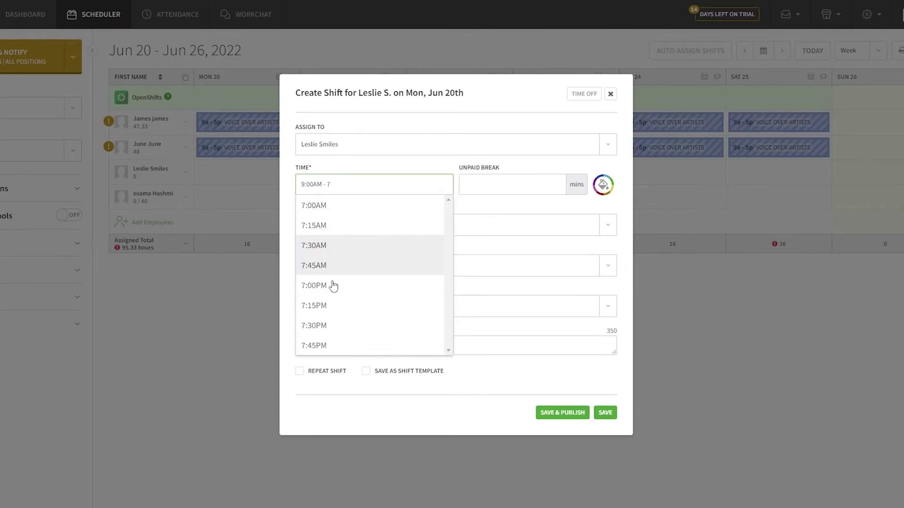
{"action": "left_click", "coordinate": [339, 286]}
{"action": "left_click", "coordinate": [486, 191]}
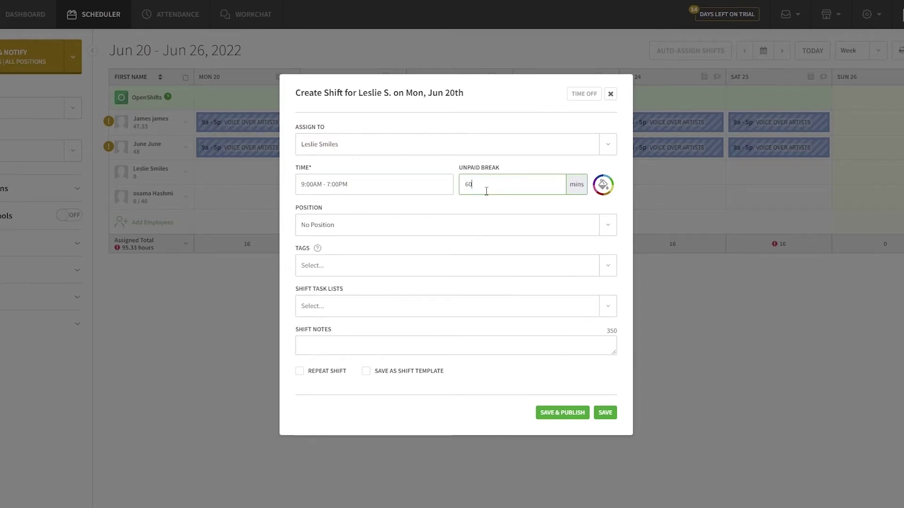
{"action": "type", "text": "40"}
{"action": "key", "text": "Tab"}
Step: Assign the Editors position and browse the tag and shift task list options
{"action": "left_click", "coordinate": [346, 231]}
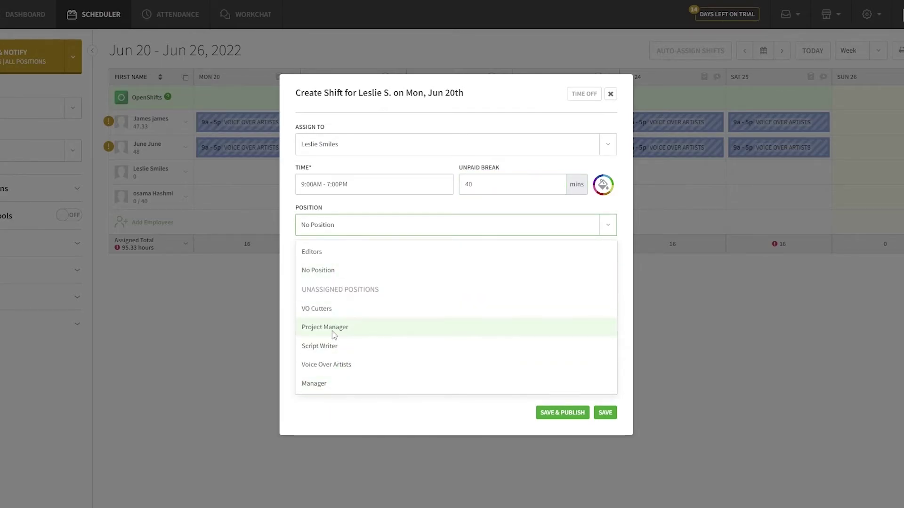
{"action": "left_click", "coordinate": [332, 255]}
{"action": "left_click", "coordinate": [376, 272]}
{"action": "left_click", "coordinate": [378, 286]}
{"action": "left_click", "coordinate": [364, 309]}
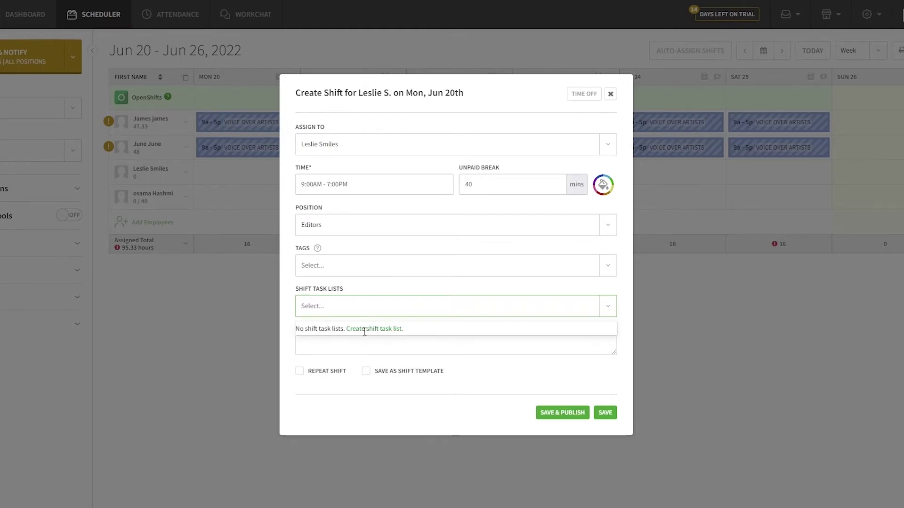
{"action": "left_click", "coordinate": [362, 314]}
{"action": "left_click", "coordinate": [363, 314]}
Step: Create a Shift Tasks type task list named Editors
{"action": "left_click", "coordinate": [372, 328]}
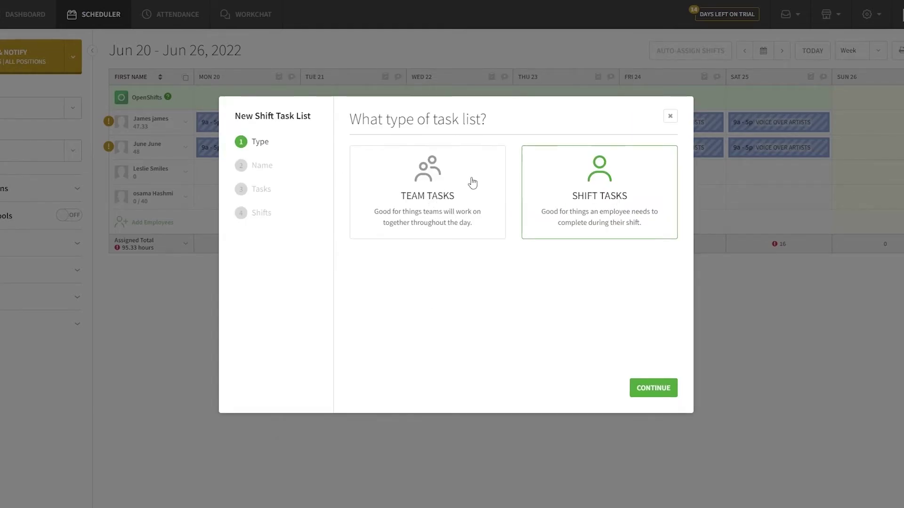
{"action": "left_click", "coordinate": [463, 189]}
{"action": "left_click_drag", "start_coordinate": [554, 212], "coordinate": [558, 212]}
{"action": "left_click", "coordinate": [648, 394]}
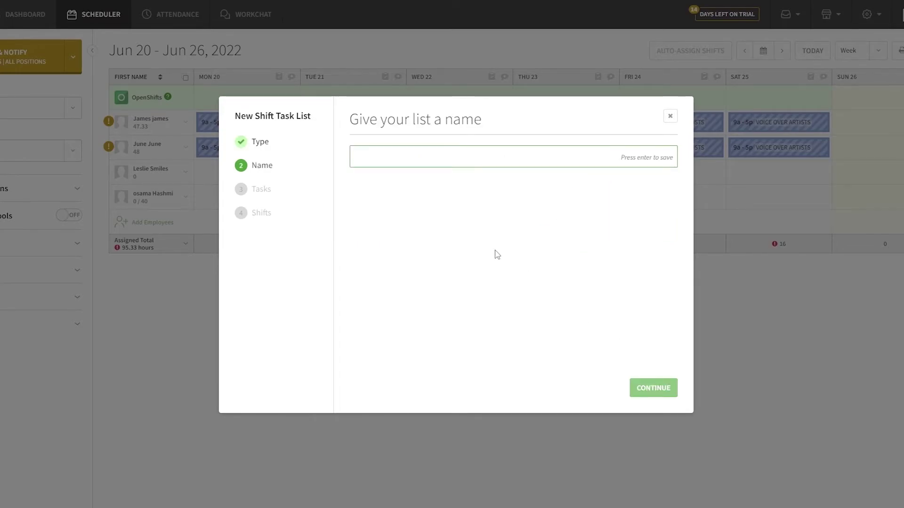
{"action": "type", "text": "Editors"}
{"action": "key", "text": "Return"}
Step: Add the task 'Edit Recorded Videos' and finish the task list setup
{"action": "type", "text": "Edit Recorded Videos"}
{"action": "left_click", "coordinate": [360, 184]}
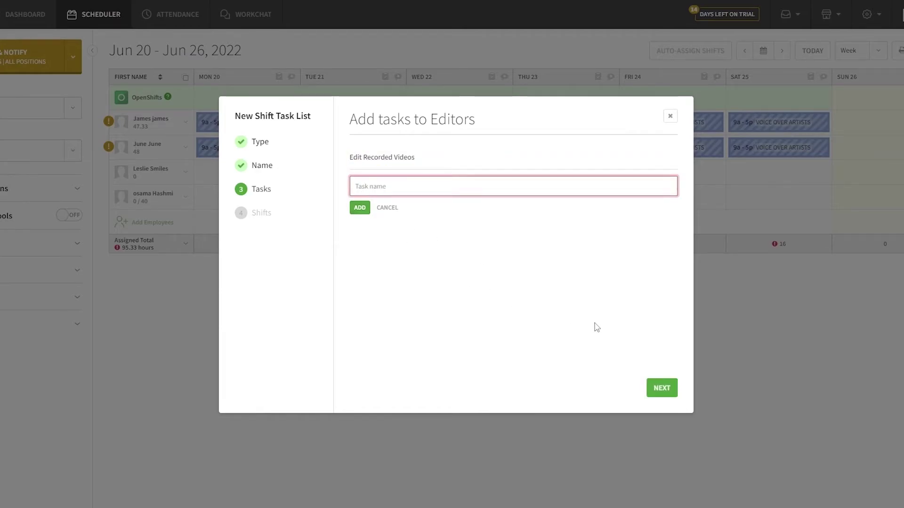
{"action": "left_click", "coordinate": [410, 163]}
{"action": "left_click", "coordinate": [360, 182]}
{"action": "left_click", "coordinate": [670, 383]}
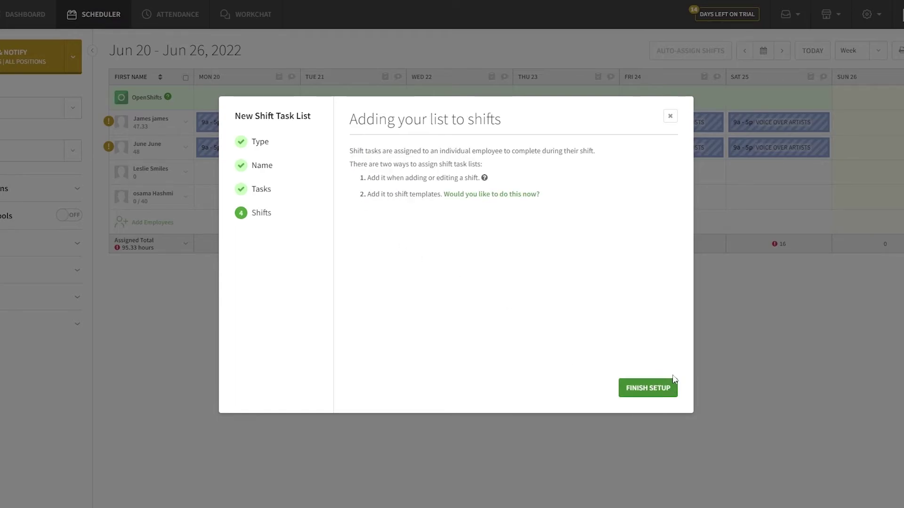
{"action": "left_click", "coordinate": [648, 396]}
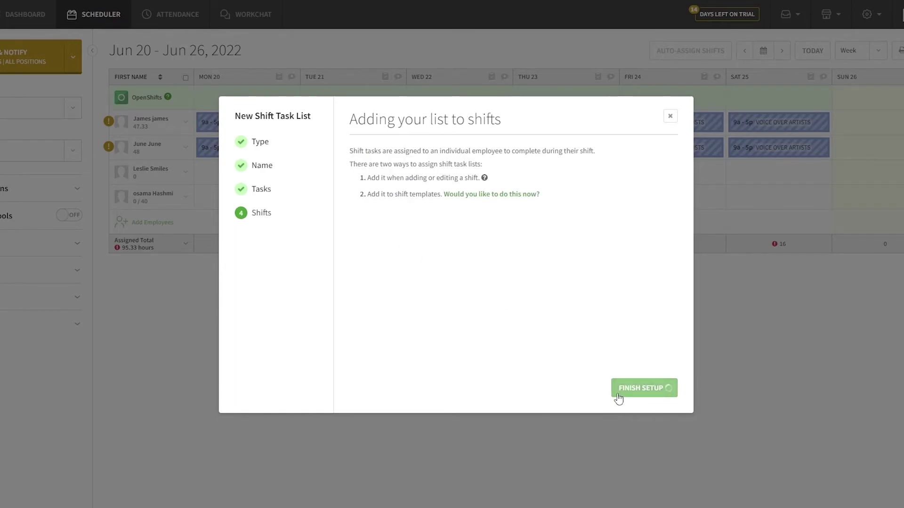
Step: Attach the Editors task list, repeat weekly until Jun 25, 2022, and publish the Monday shift
{"action": "left_click", "coordinate": [391, 323]}
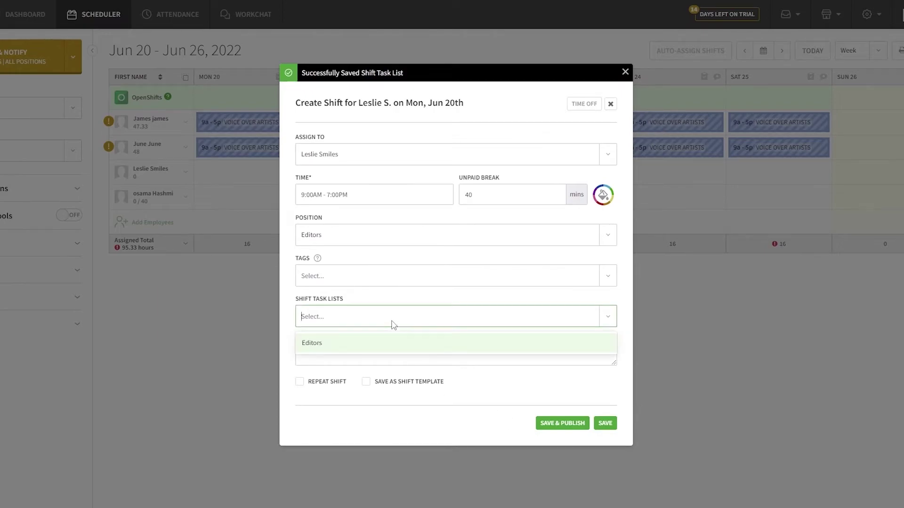
{"action": "left_click", "coordinate": [304, 347]}
{"action": "left_click", "coordinate": [345, 354]}
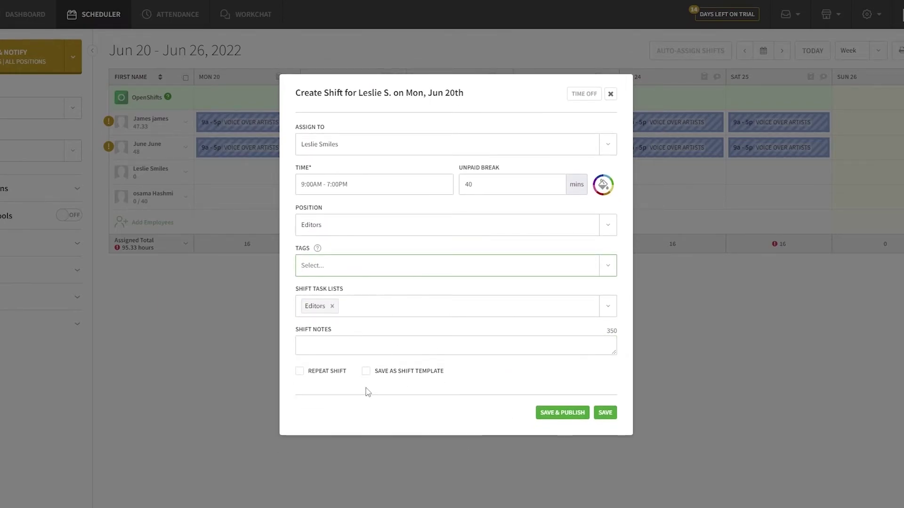
{"action": "left_click", "coordinate": [330, 372]}
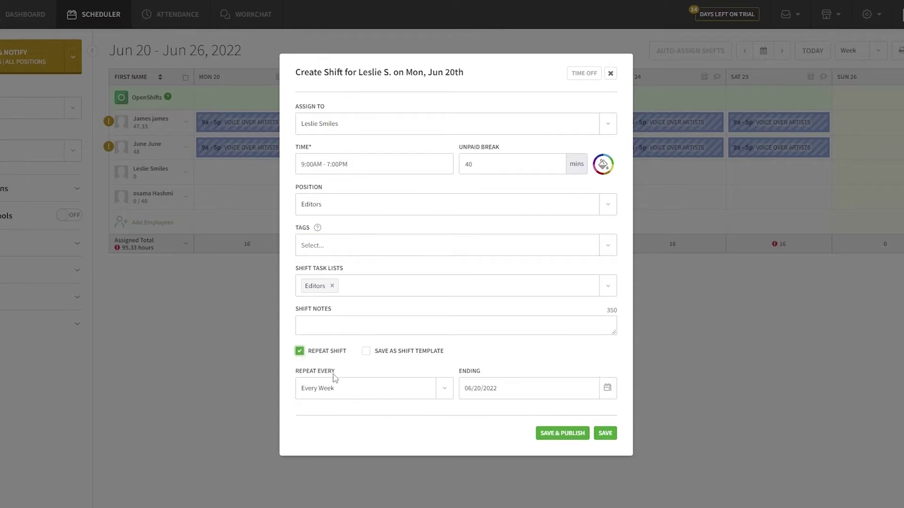
{"action": "left_click", "coordinate": [486, 397]}
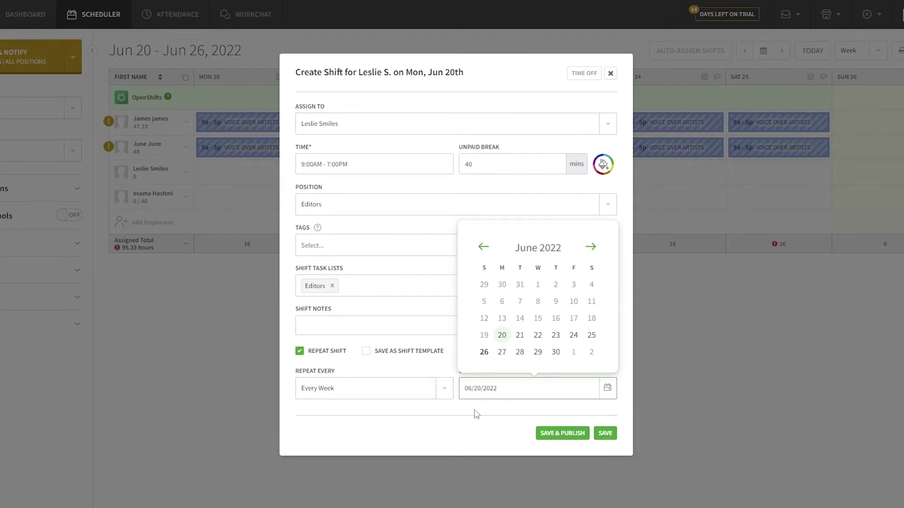
{"action": "left_click", "coordinate": [593, 339]}
{"action": "left_click", "coordinate": [562, 434]}
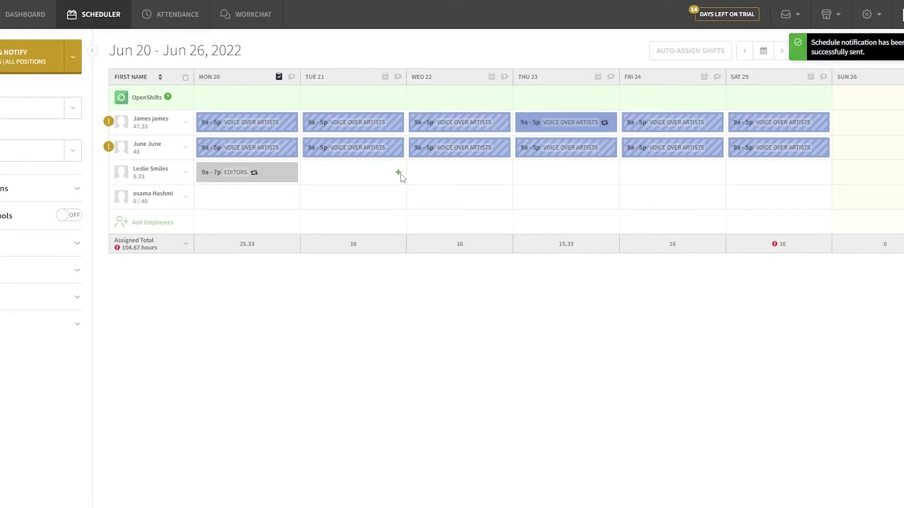
Step: Add the suggested 9a–5p Editors shift on Tue 21 and publish all schedule changes
{"action": "left_click", "coordinate": [399, 175]}
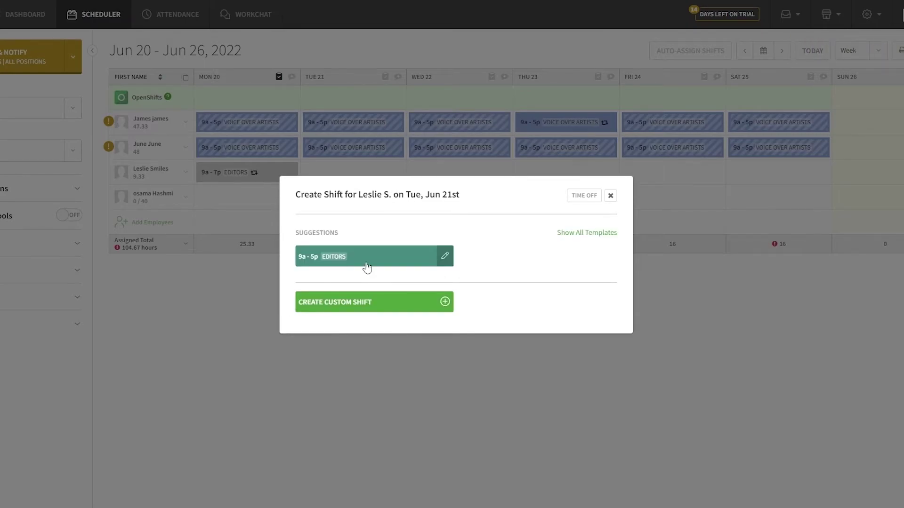
{"action": "left_click", "coordinate": [367, 263]}
{"action": "left_click", "coordinate": [458, 176]}
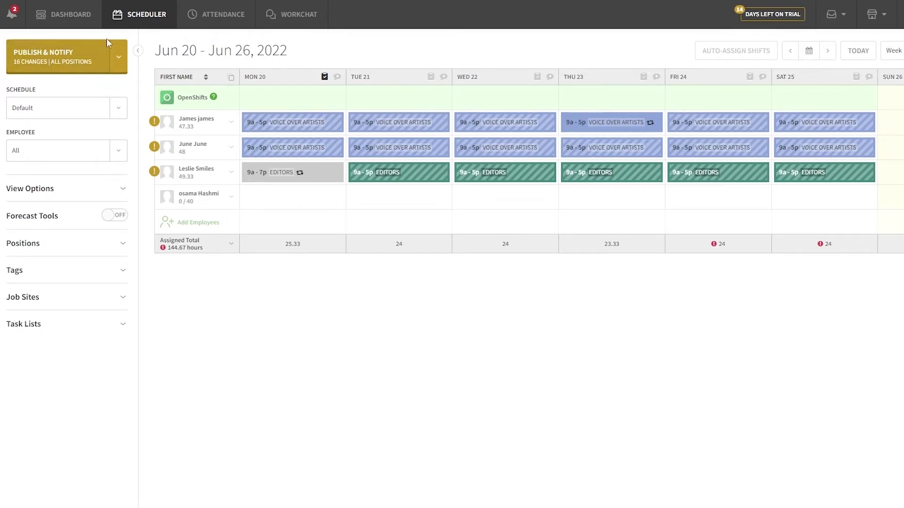
{"action": "left_click", "coordinate": [68, 63]}
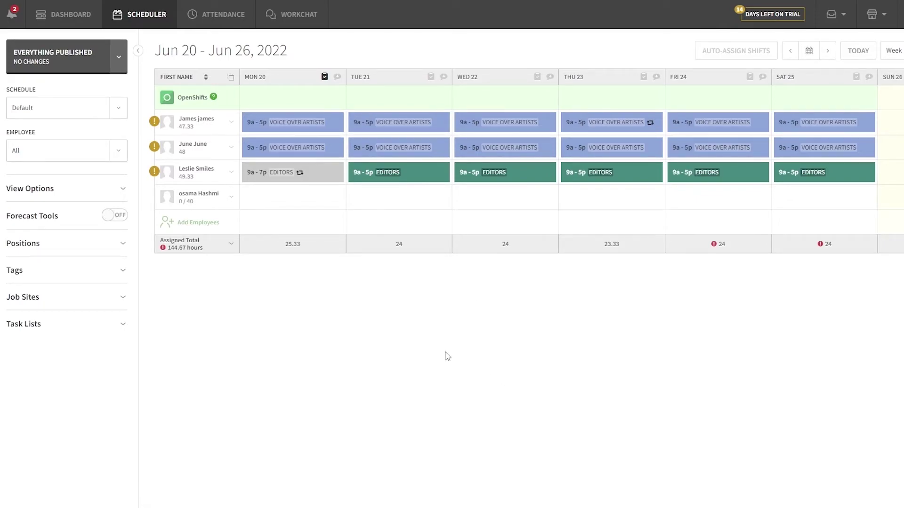
Step: Check the 144.66 scheduled hours and projected hours on the dashboard, then go to Attendance
{"action": "left_click", "coordinate": [95, 16]}
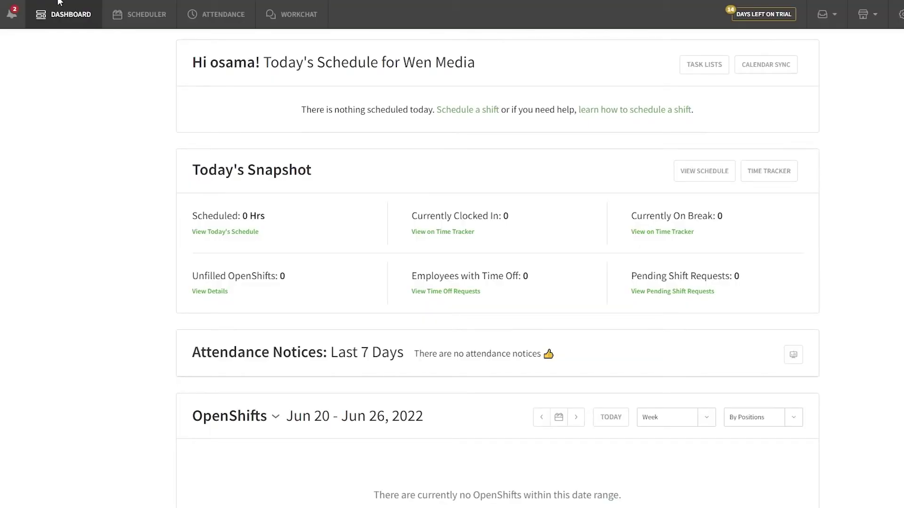
{"action": "scroll", "coordinate": [96, 57], "scroll_direction": "down", "scroll_amount": 10}
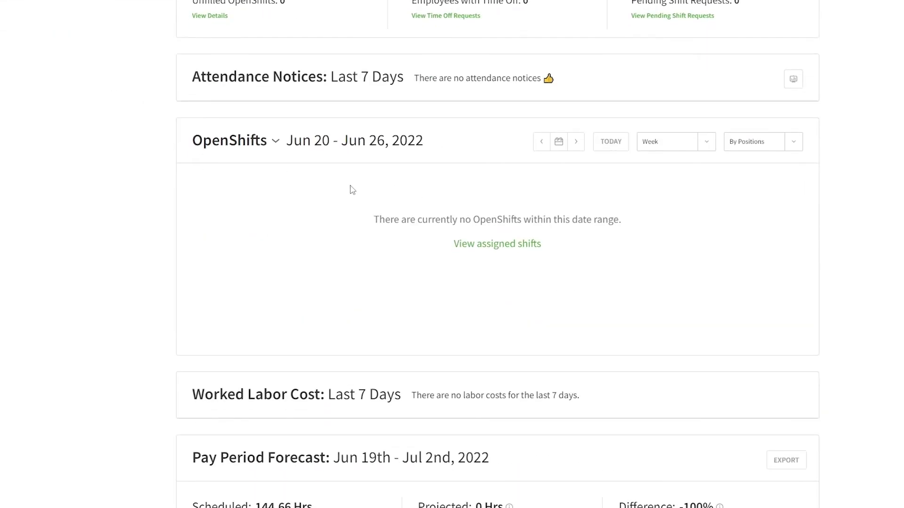
{"action": "scroll", "coordinate": [187, 216], "scroll_direction": "down", "scroll_amount": 3}
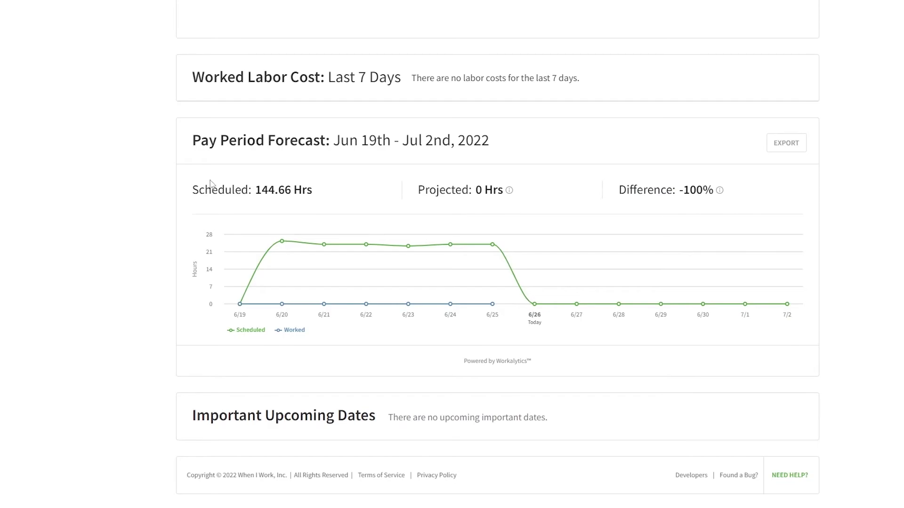
{"action": "left_click_drag", "start_coordinate": [254, 198], "coordinate": [323, 193]}
{"action": "left_click", "coordinate": [358, 185]}
{"action": "double_click", "coordinate": [492, 189]}
{"action": "left_click", "coordinate": [608, 192]}
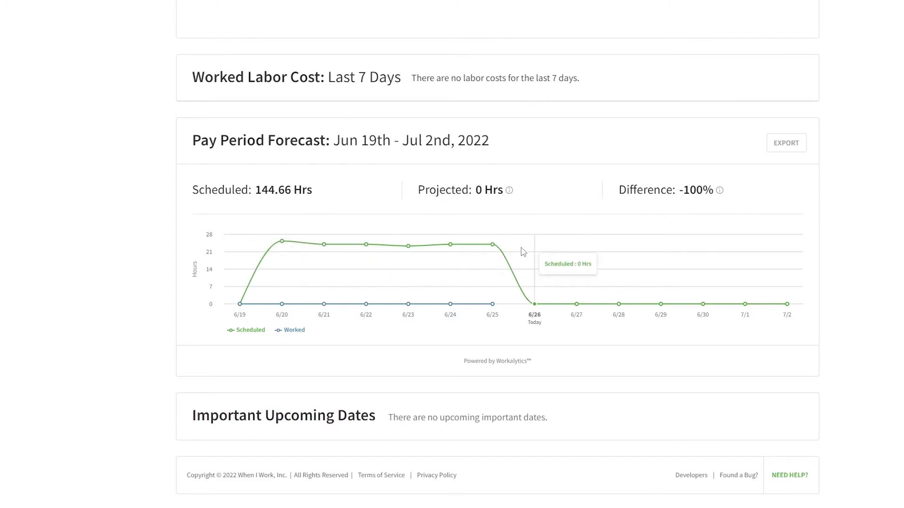
{"action": "scroll", "coordinate": [62, 365], "scroll_direction": "up", "scroll_amount": 10}
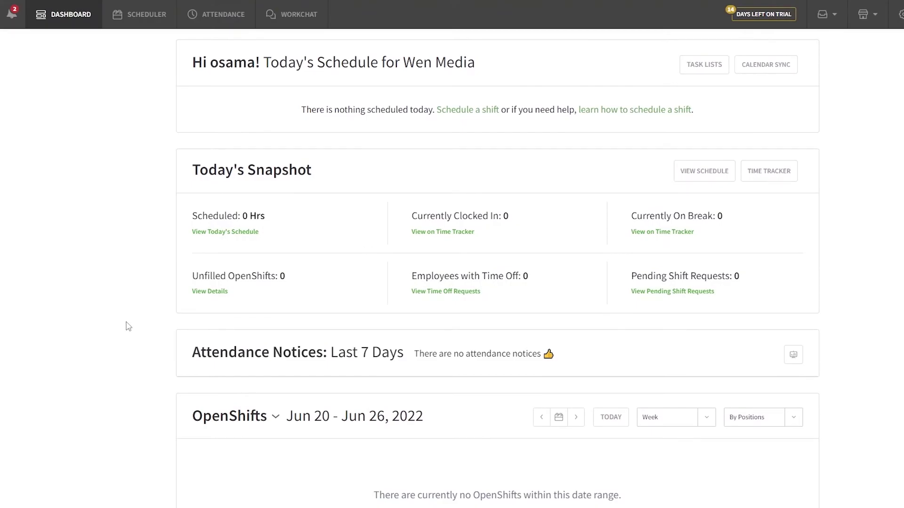
{"action": "left_click", "coordinate": [237, 21]}
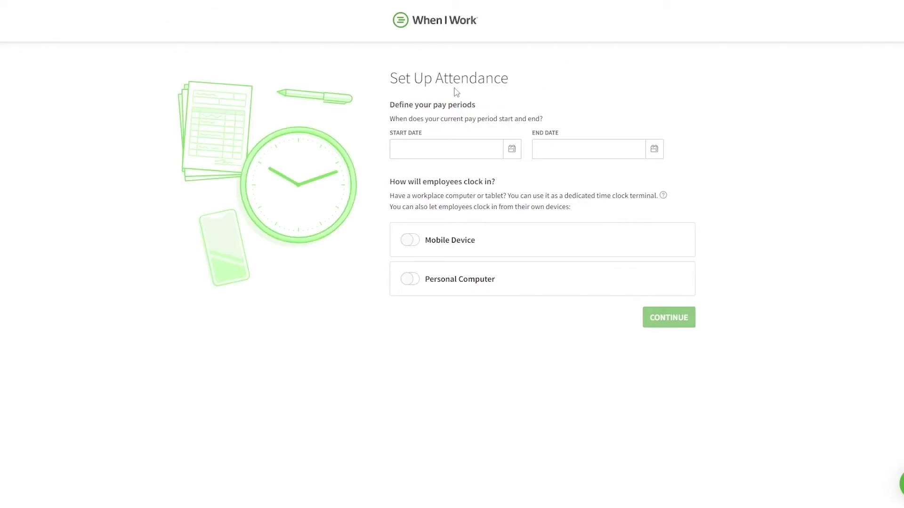
Step: Set a weekly pay period running from Jun 19 to Jun 26
{"action": "left_click", "coordinate": [393, 149]}
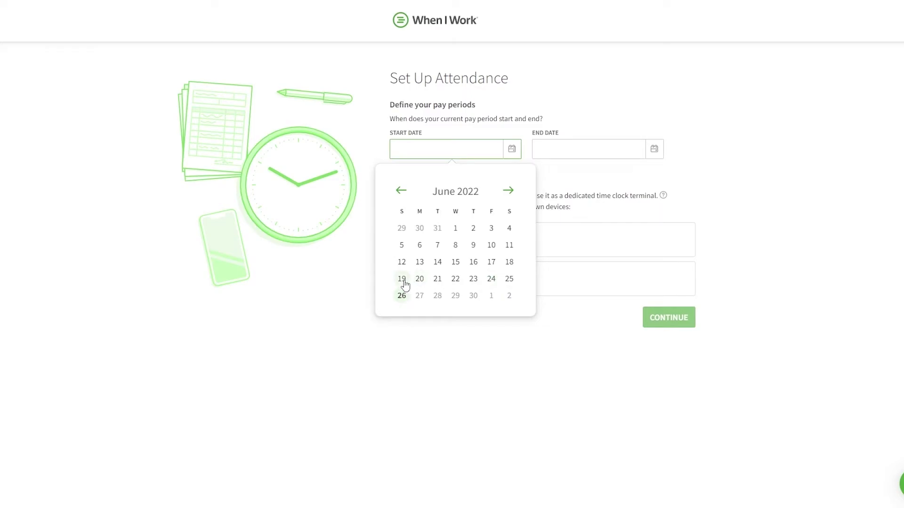
{"action": "left_click", "coordinate": [402, 281]}
{"action": "left_click", "coordinate": [574, 157]}
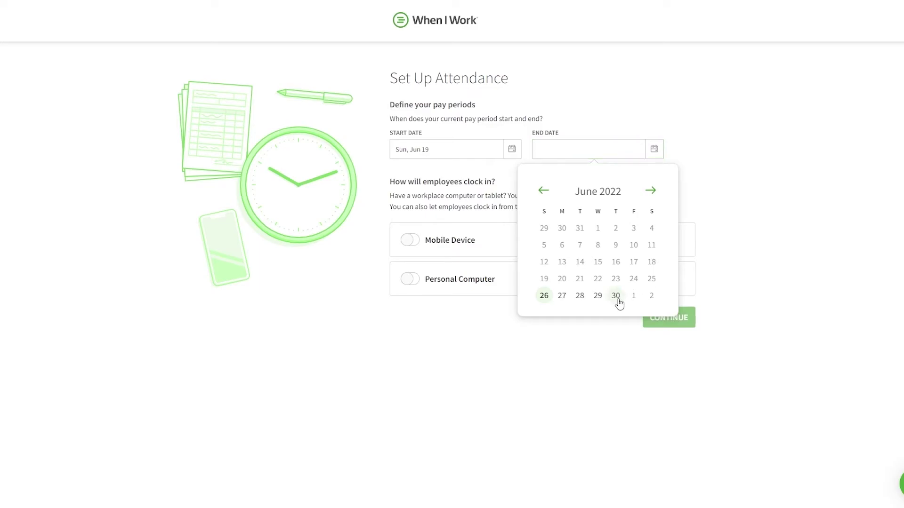
{"action": "left_click", "coordinate": [545, 296]}
{"action": "left_click", "coordinate": [451, 200]}
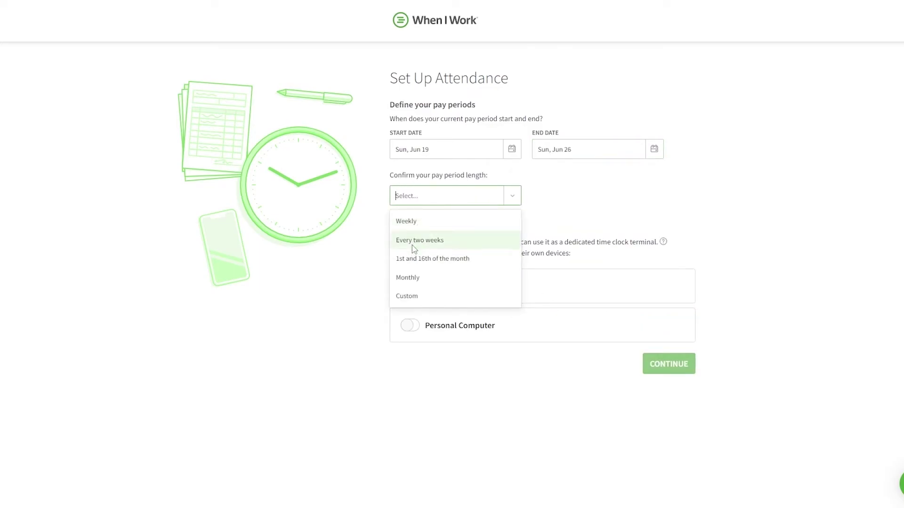
{"action": "left_click", "coordinate": [424, 227]}
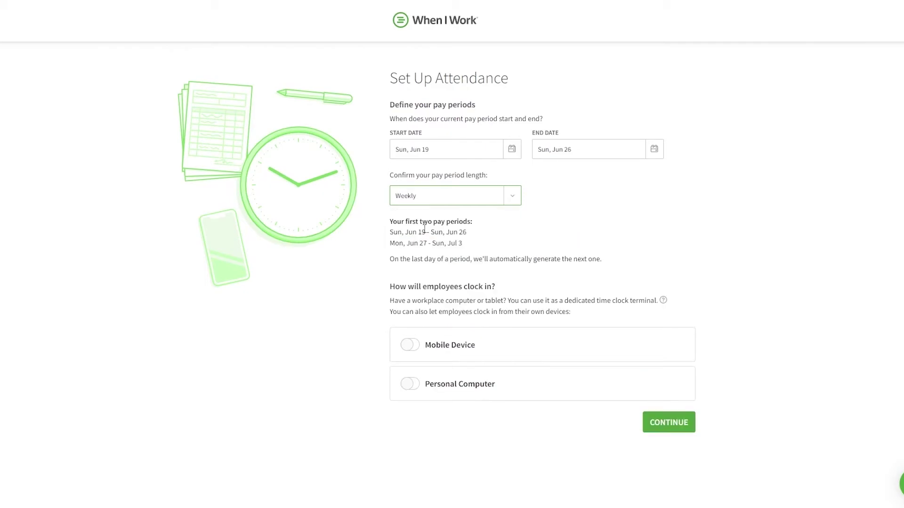
Step: Allow personal-computer clock-ins without location requirements and finish setup without on-demand pay
{"action": "left_click", "coordinate": [406, 386]}
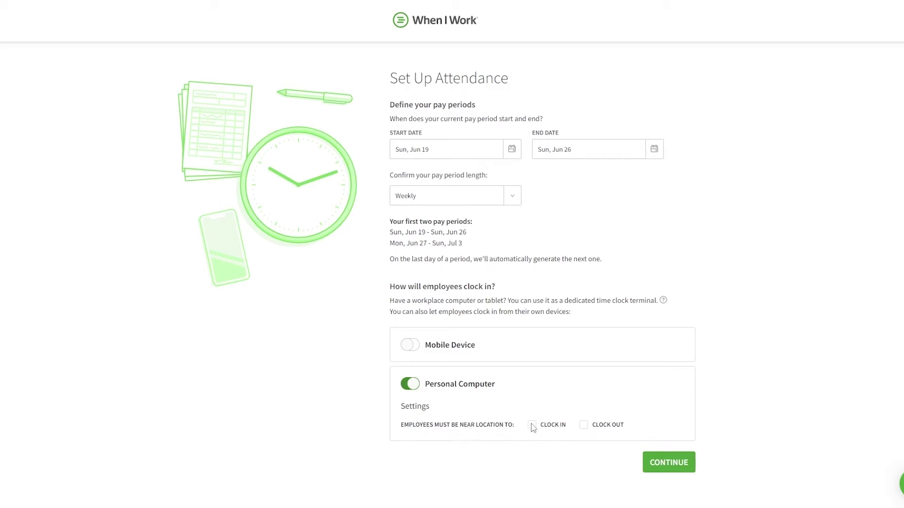
{"action": "left_click", "coordinate": [551, 426]}
{"action": "left_click", "coordinate": [584, 425]}
{"action": "left_click", "coordinate": [528, 425]}
{"action": "left_click", "coordinate": [580, 425]}
{"action": "left_click", "coordinate": [674, 466]}
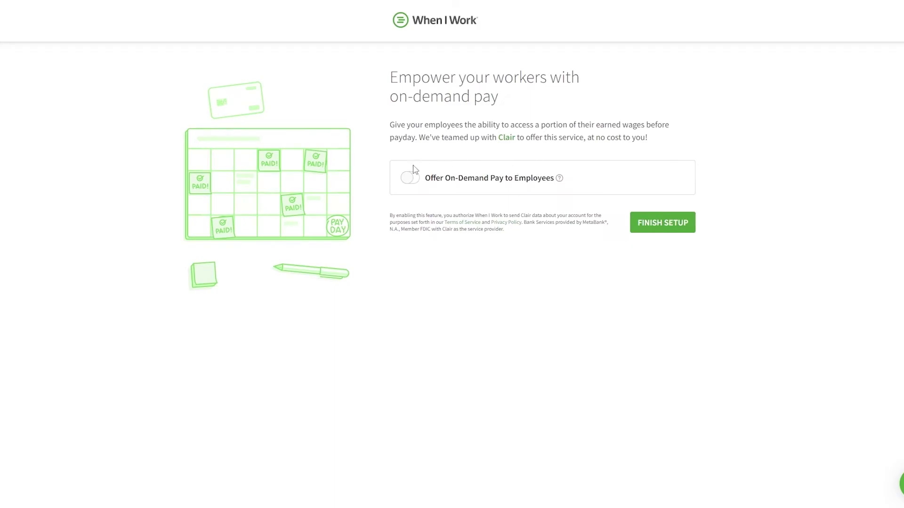
{"action": "left_click", "coordinate": [663, 230]}
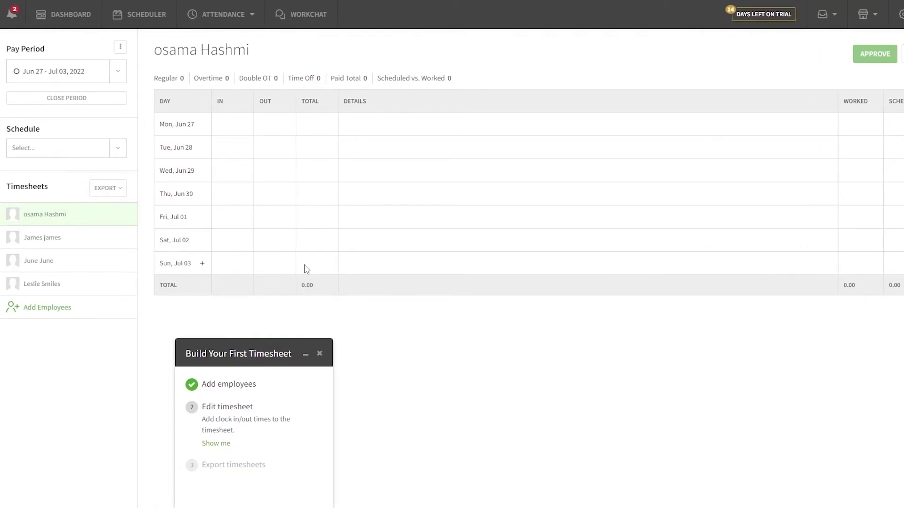
Step: Enter a 9:00a clock-in and 9:00p clock-out for Mon, Jun 27 in the first employee's timesheet
{"action": "scroll", "coordinate": [437, 349], "scroll_direction": "down", "scroll_amount": 1}
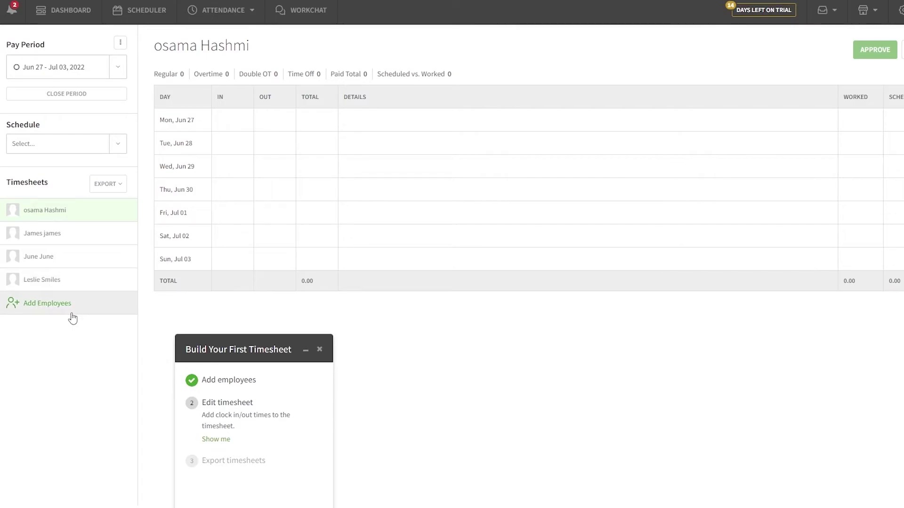
{"action": "left_click", "coordinate": [53, 231]}
{"action": "left_click", "coordinate": [55, 213]}
{"action": "left_click", "coordinate": [234, 121]}
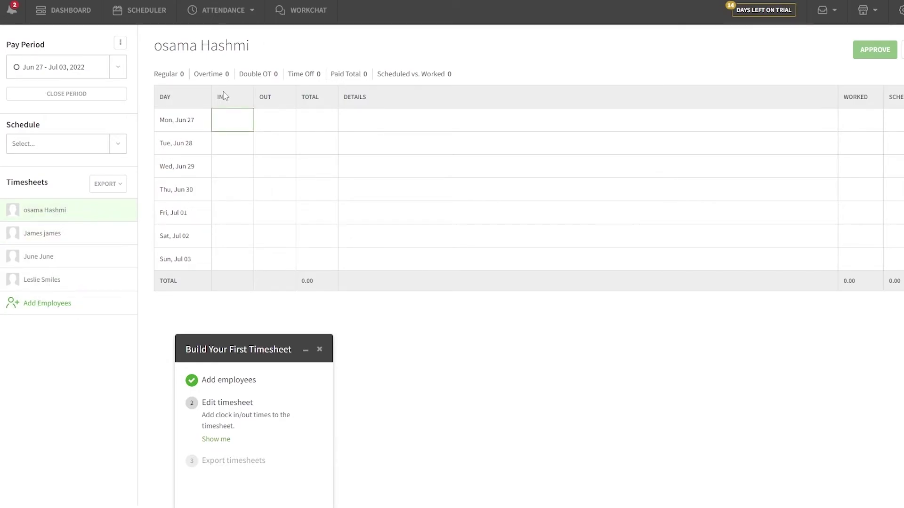
{"action": "left_click", "coordinate": [223, 96]}
{"action": "left_click", "coordinate": [235, 121]}
{"action": "left_click", "coordinate": [277, 120]}
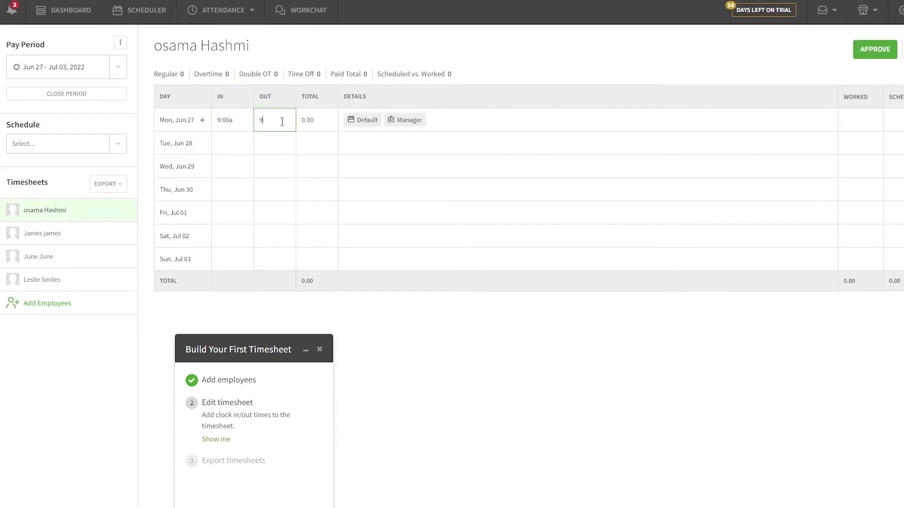
{"action": "key", "text": "Return"}
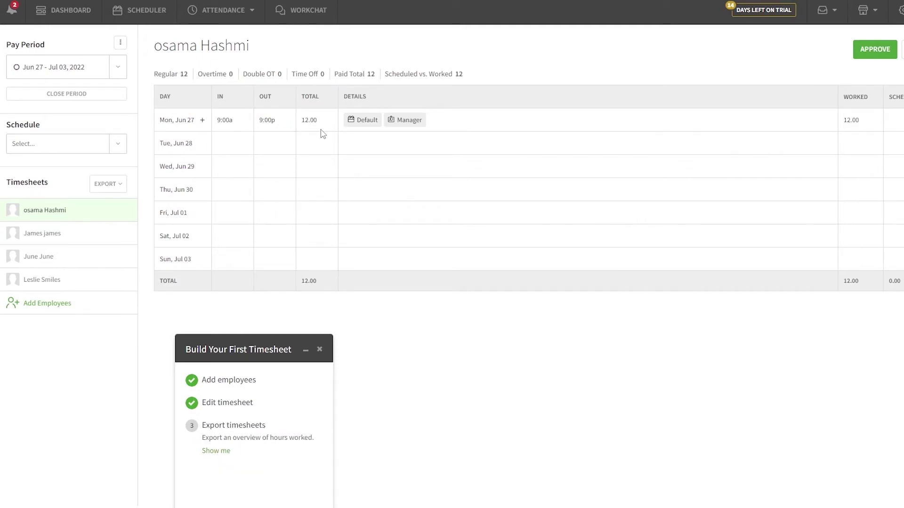
Step: Keep the Manager position on the entry and approve the 12-hour timesheet
{"action": "left_click", "coordinate": [399, 122]}
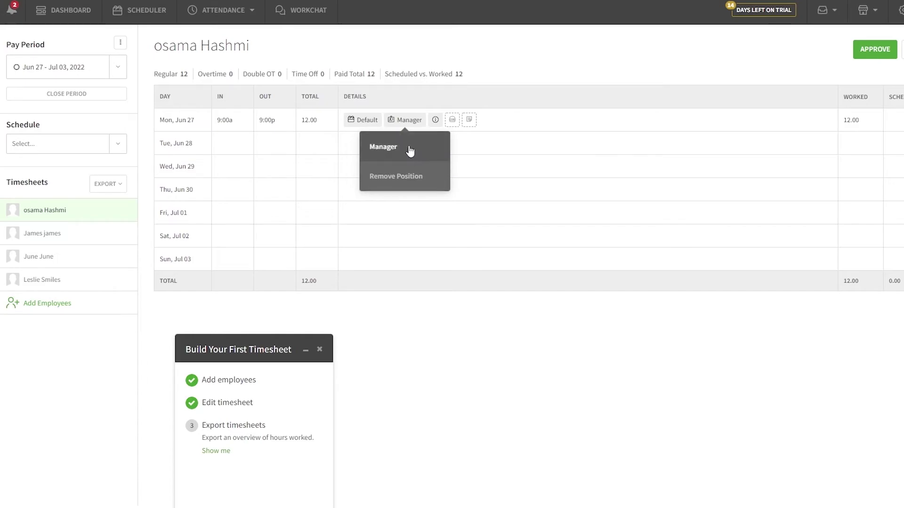
{"action": "left_click", "coordinate": [415, 152]}
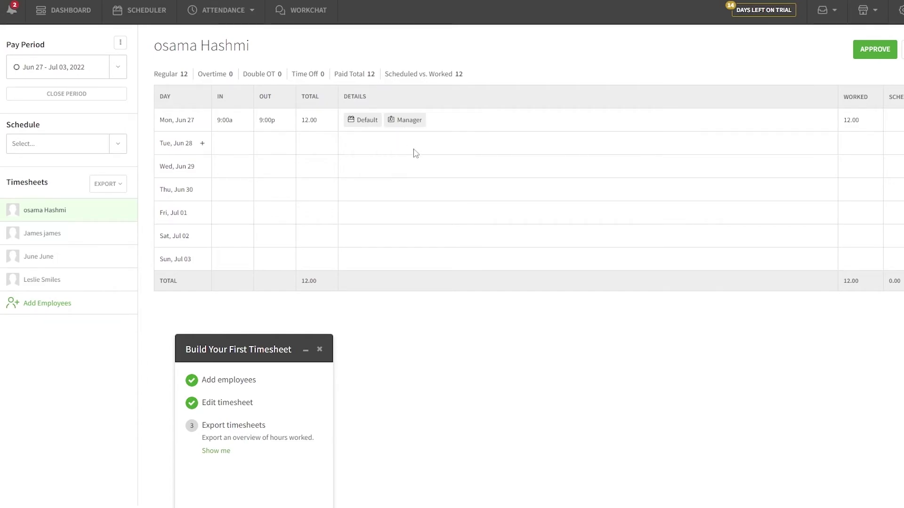
{"action": "left_click", "coordinate": [369, 123]}
{"action": "left_click", "coordinate": [489, 346]}
{"action": "left_click", "coordinate": [113, 148]}
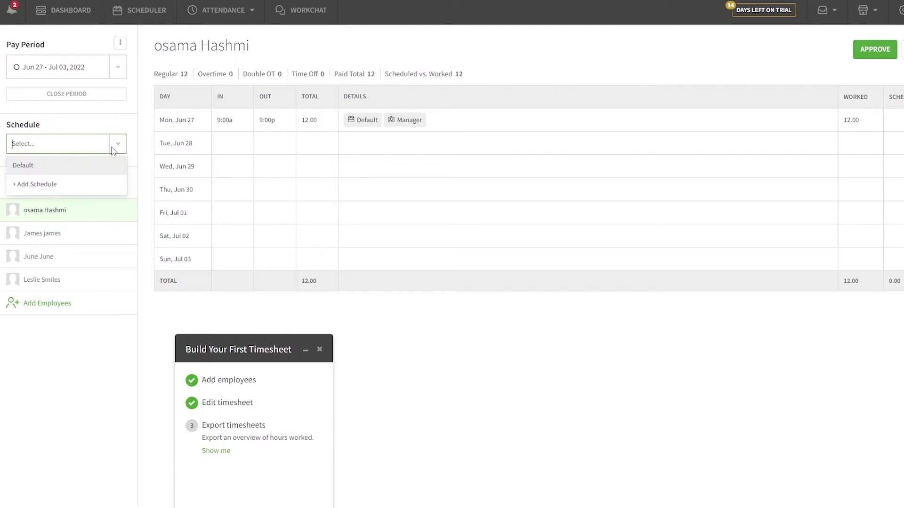
{"action": "left_click", "coordinate": [116, 144]}
{"action": "left_click", "coordinate": [736, 349]}
{"action": "left_click", "coordinate": [884, 52]}
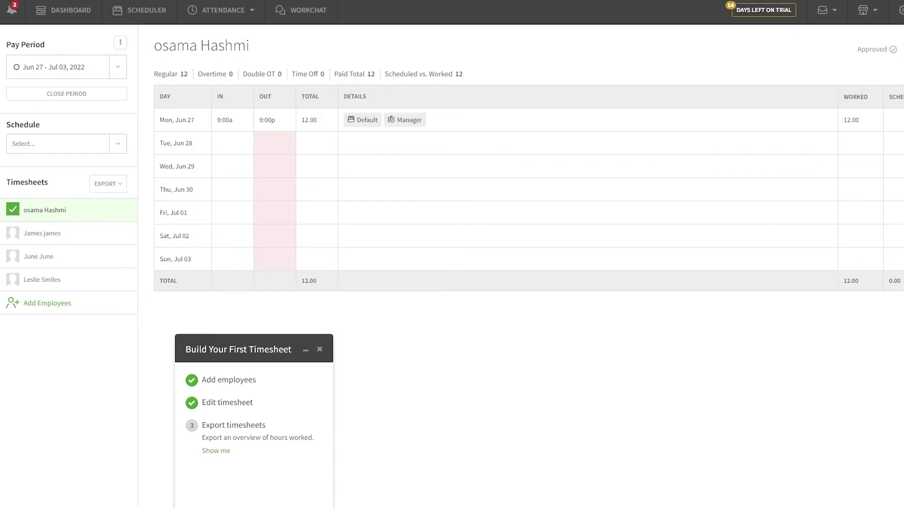
{"action": "left_click", "coordinate": [307, 12]}
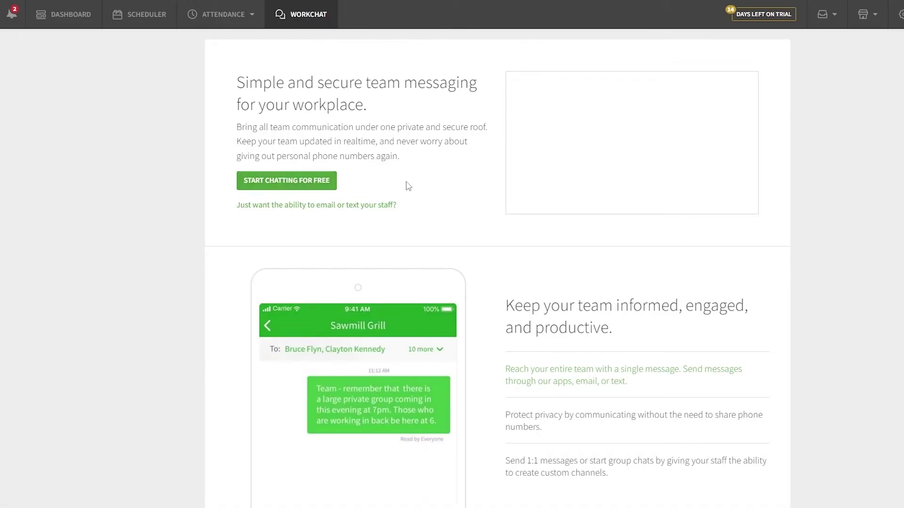
{"action": "scroll", "coordinate": [447, 198], "scroll_direction": "down", "scroll_amount": 1}
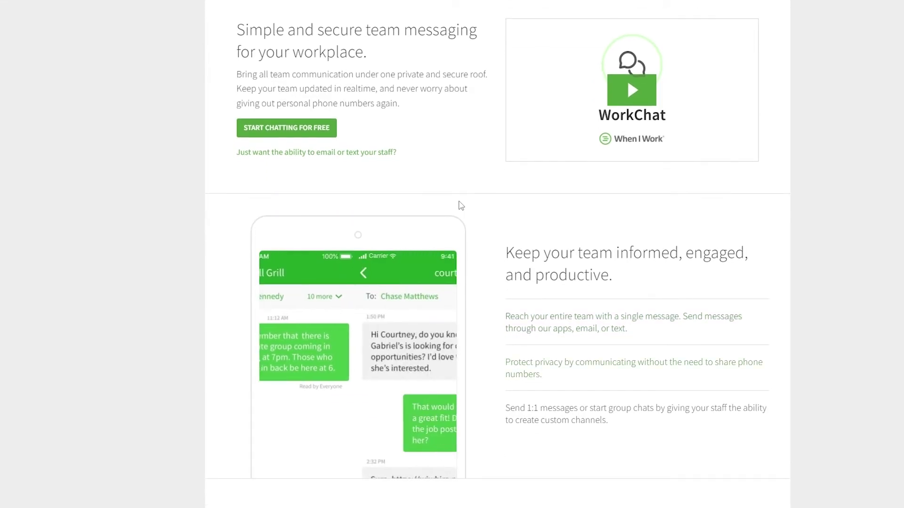
{"action": "scroll", "coordinate": [460, 206], "scroll_direction": "up", "scroll_amount": 1}
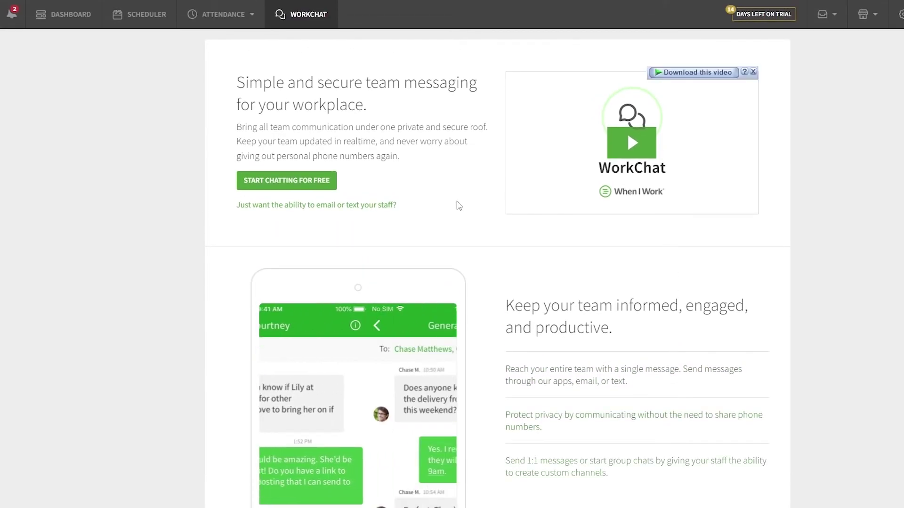
{"action": "scroll", "coordinate": [456, 202], "scroll_direction": "down", "scroll_amount": 4}
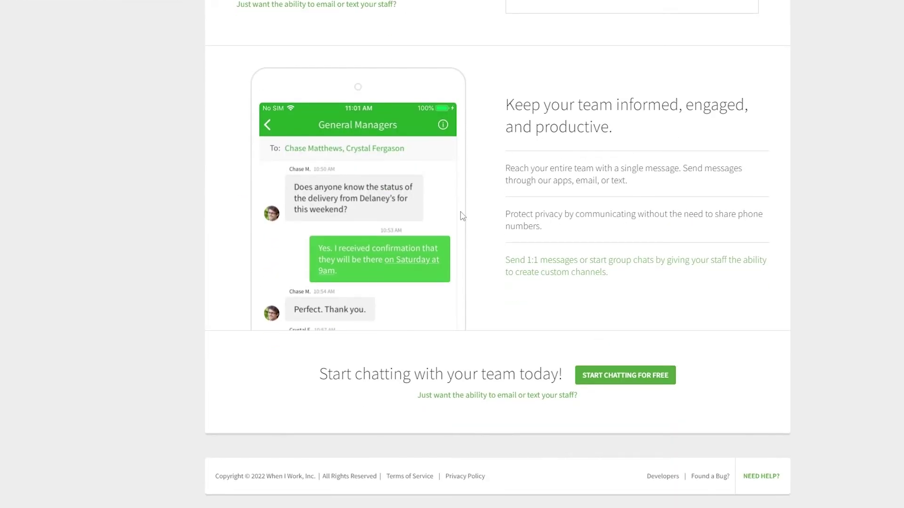
{"action": "scroll", "coordinate": [463, 216], "scroll_direction": "up", "scroll_amount": 4}
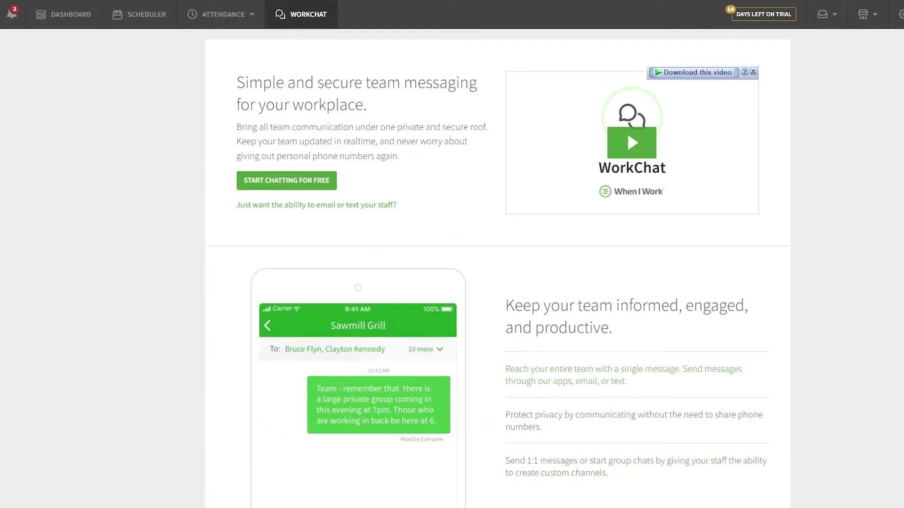
{"action": "left_click", "coordinate": [837, 15]}
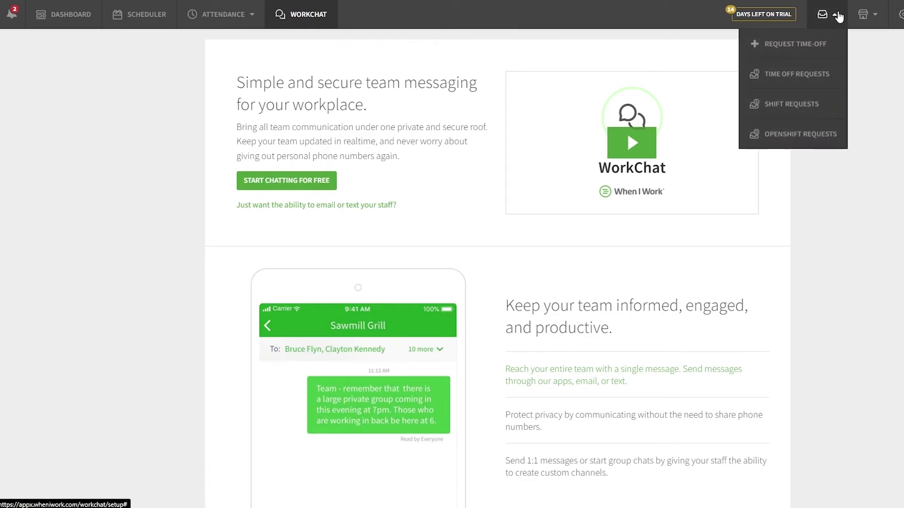
{"action": "left_click", "coordinate": [50, 17]}
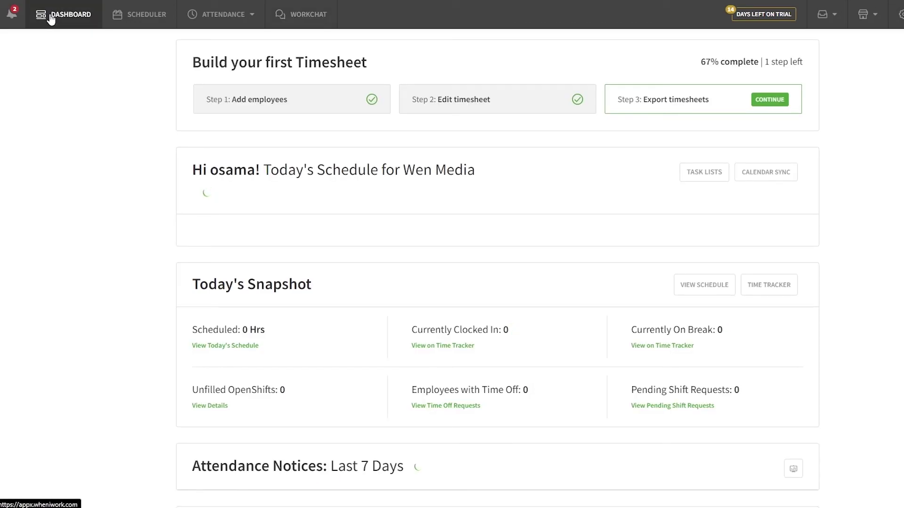
{"action": "left_click", "coordinate": [197, 27]}
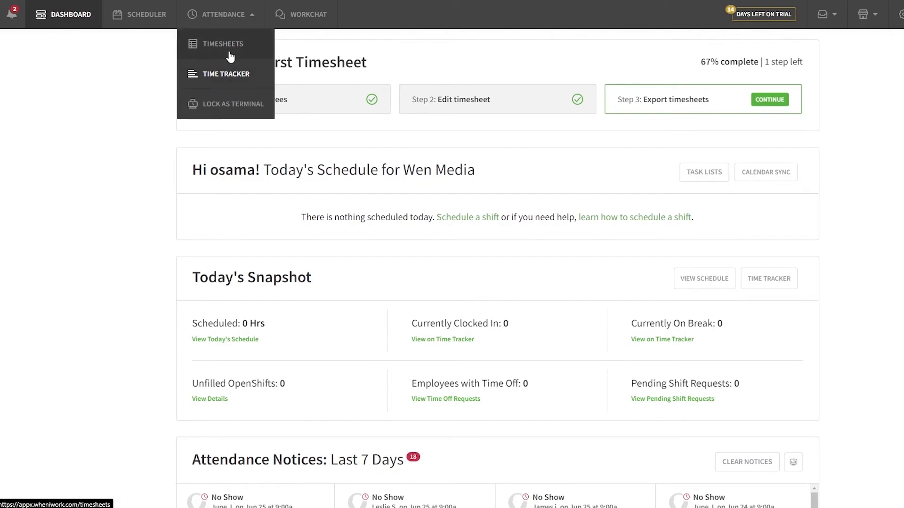
{"action": "left_click", "coordinate": [225, 46]}
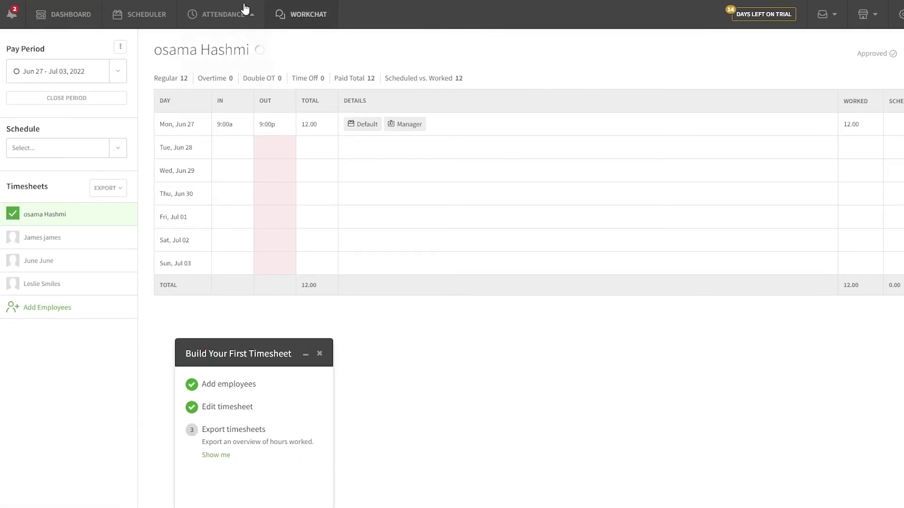
{"action": "left_click", "coordinate": [226, 75]}
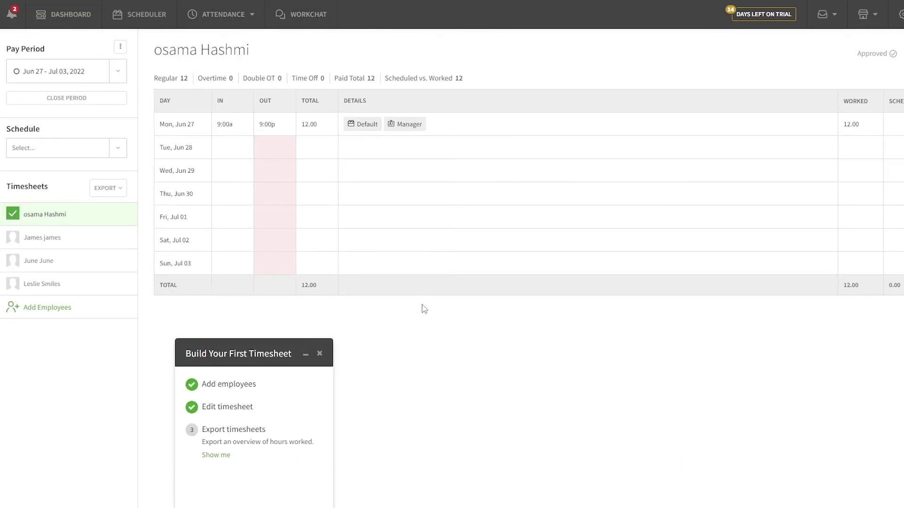
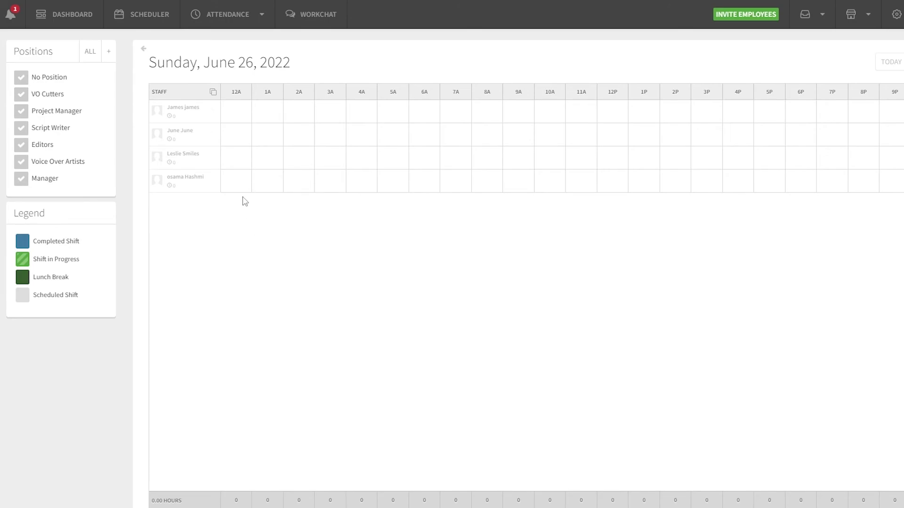
Step: Start a new time entry for osama on Sunday, June 26, 2022
{"action": "left_click", "coordinate": [238, 184]}
Step: Create a draft 12:30a–3:20a shift for osama
{"action": "left_click", "coordinate": [282, 297]}
{"action": "double_click", "coordinate": [234, 183]}
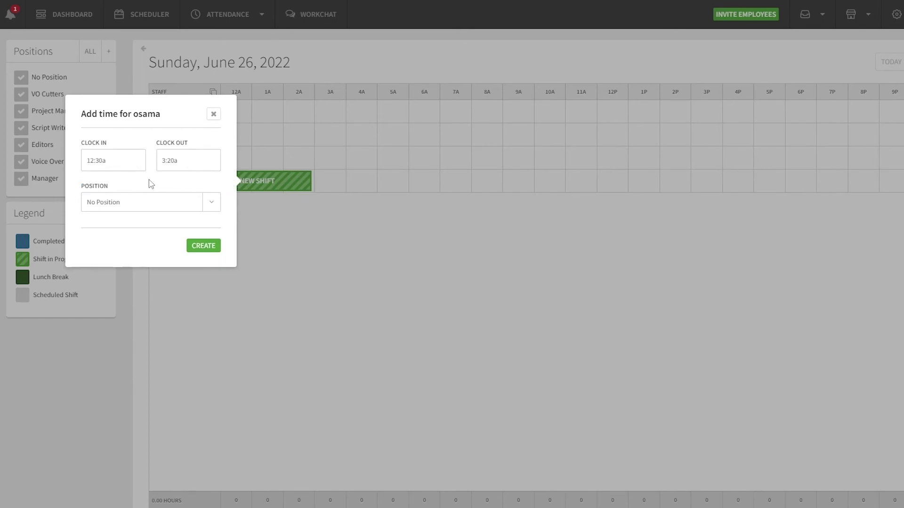
{"action": "left_click", "coordinate": [216, 248]}
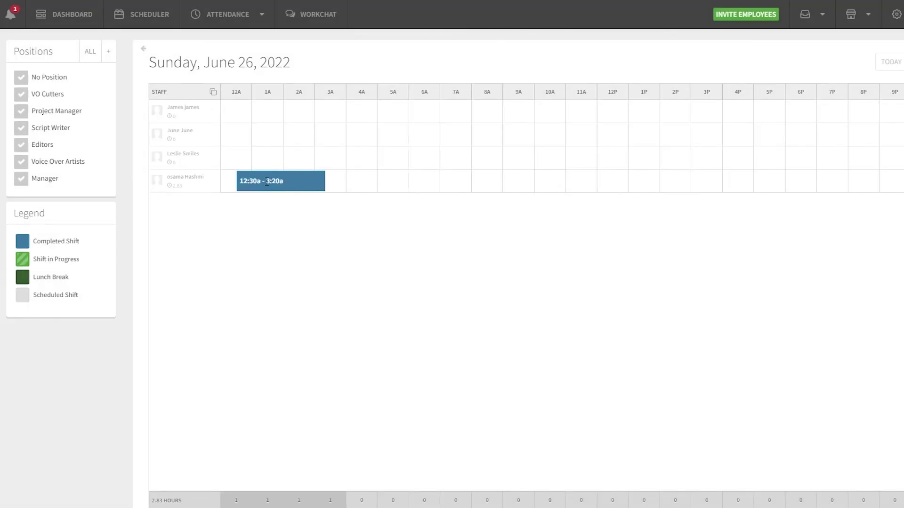
Step: Change osama's shift to 9:30a–6:20p with the Project Manager position and save it
{"action": "left_click", "coordinate": [248, 183]}
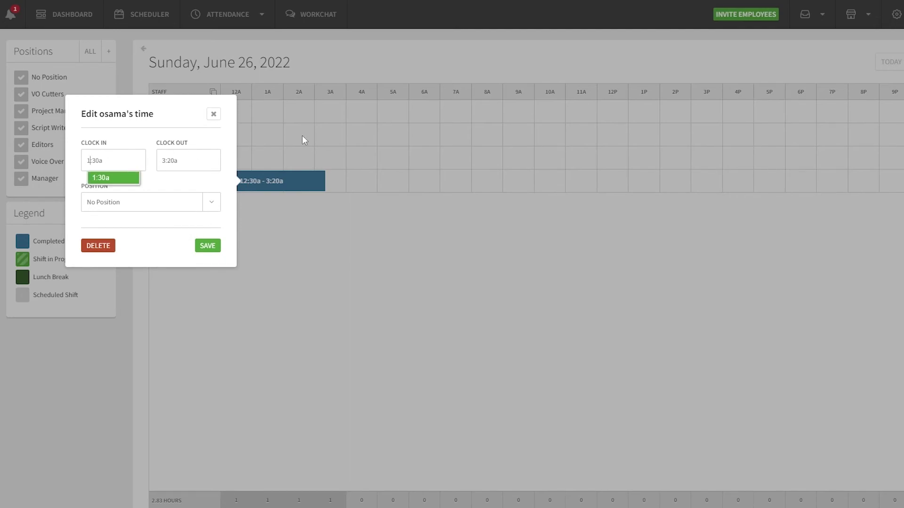
{"action": "key", "text": "BackSpace"}
{"action": "type", "text": "9"}
{"action": "left_click", "coordinate": [172, 161]}
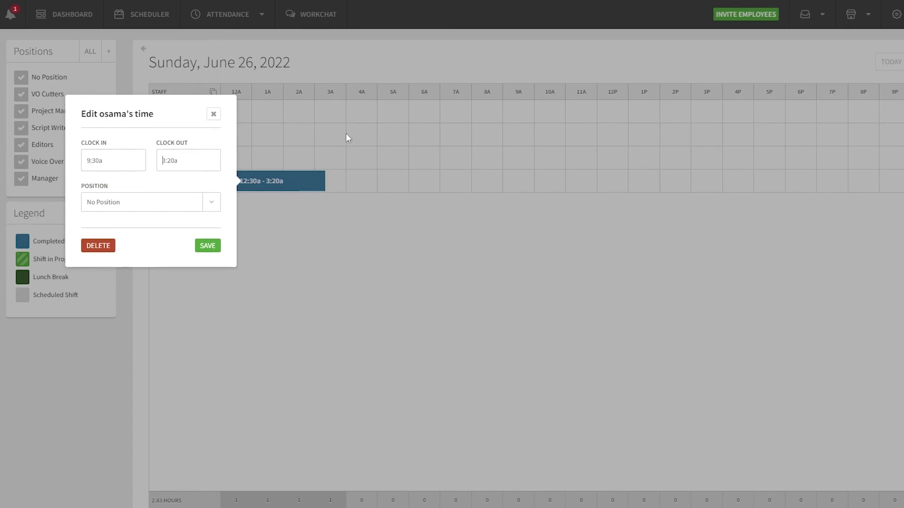
{"action": "key", "text": "Delete"}
{"action": "type", "text": "6:20"}
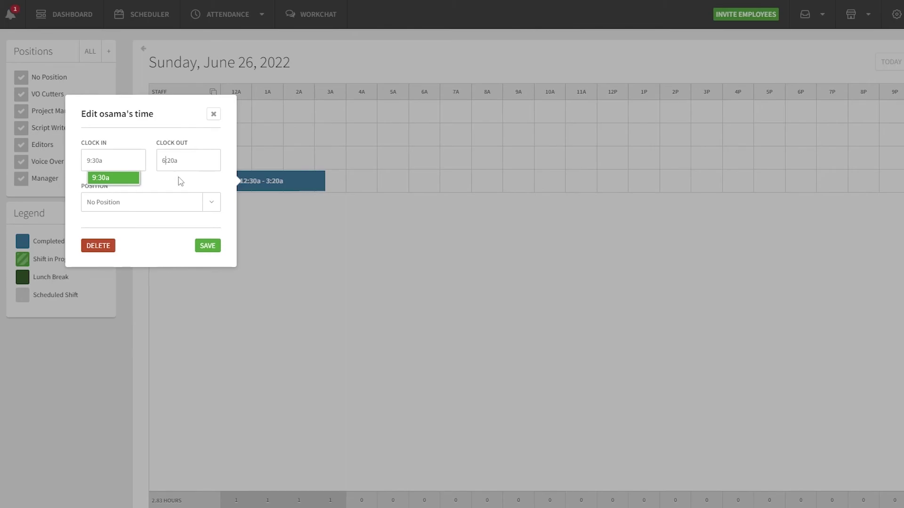
{"action": "type", "text": "p"}
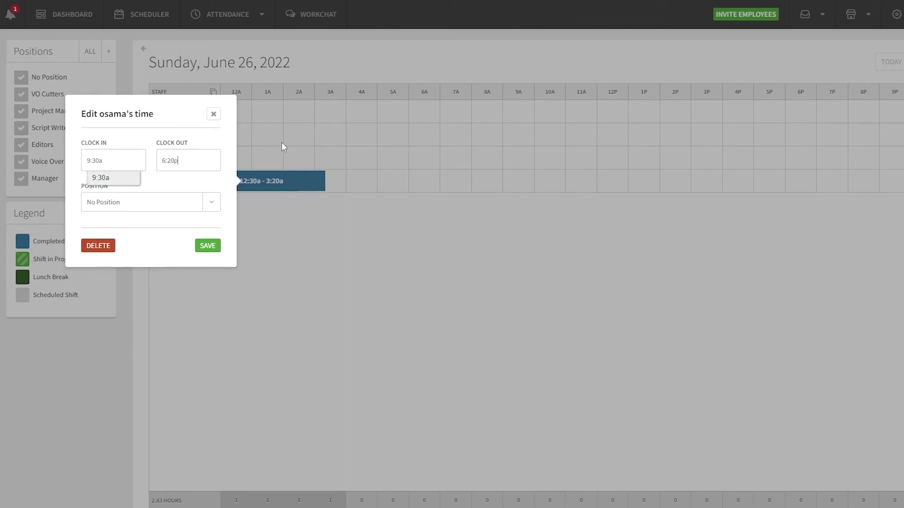
{"action": "left_click", "coordinate": [125, 203]}
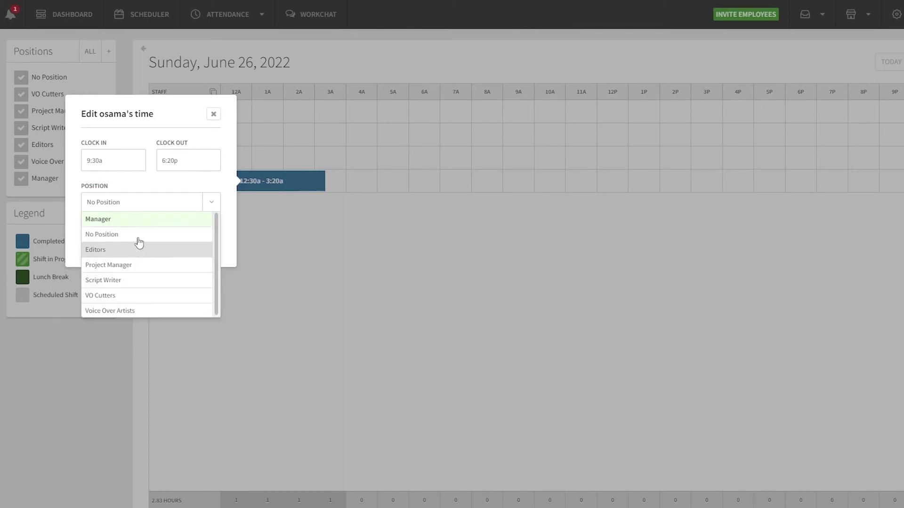
{"action": "left_click", "coordinate": [145, 266]}
{"action": "left_click", "coordinate": [202, 247]}
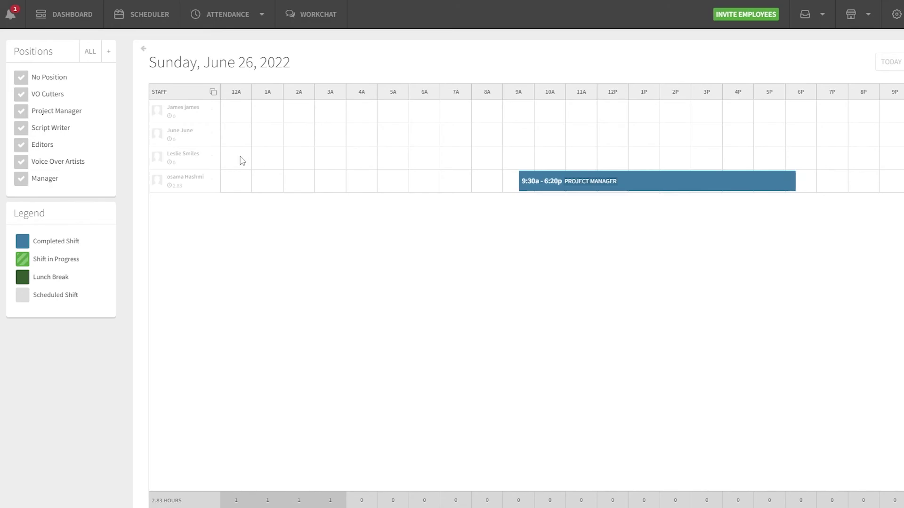
Step: Create Leslie's in-progress 12:30a shift with no clock-out, as Voice Over Artists
{"action": "left_click", "coordinate": [241, 160]}
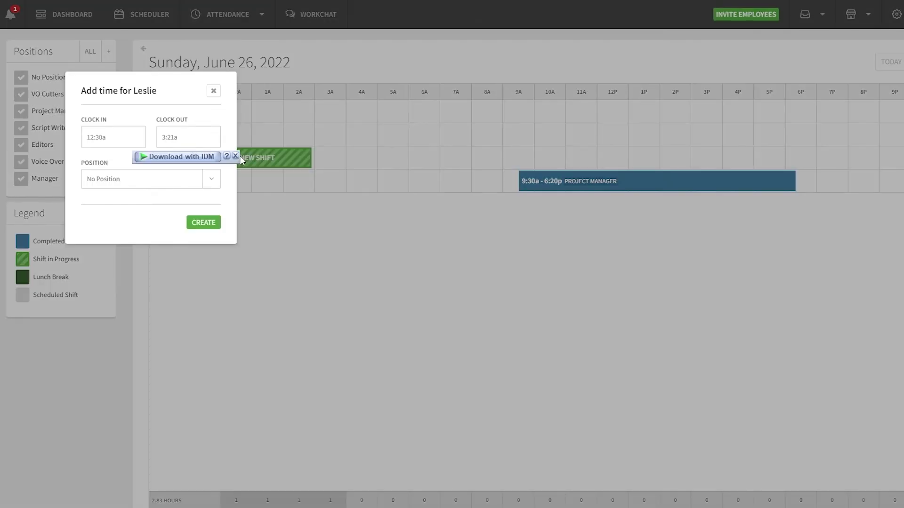
{"action": "left_click", "coordinate": [181, 140]}
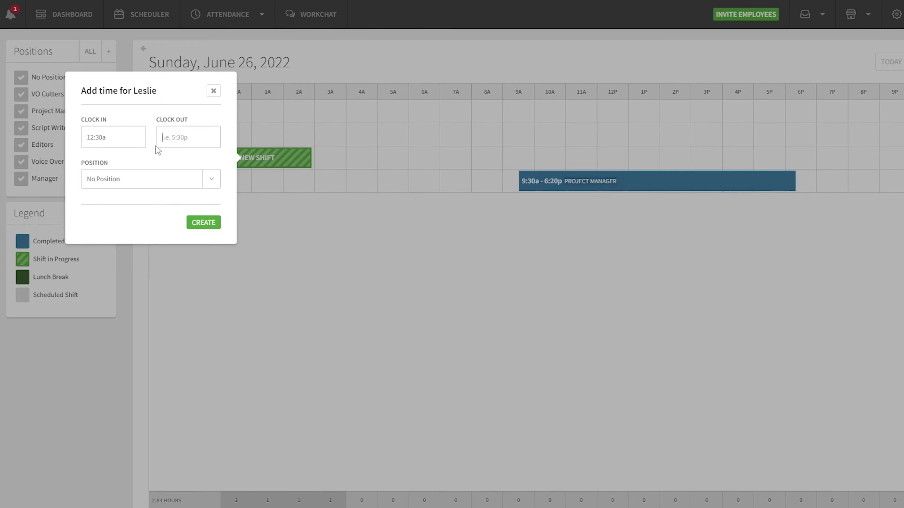
{"action": "left_click", "coordinate": [182, 182]}
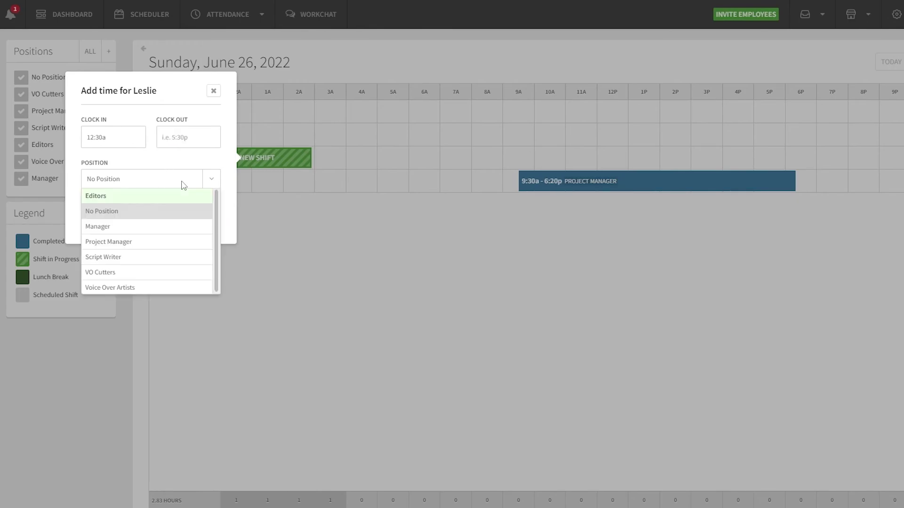
{"action": "left_click", "coordinate": [148, 287]}
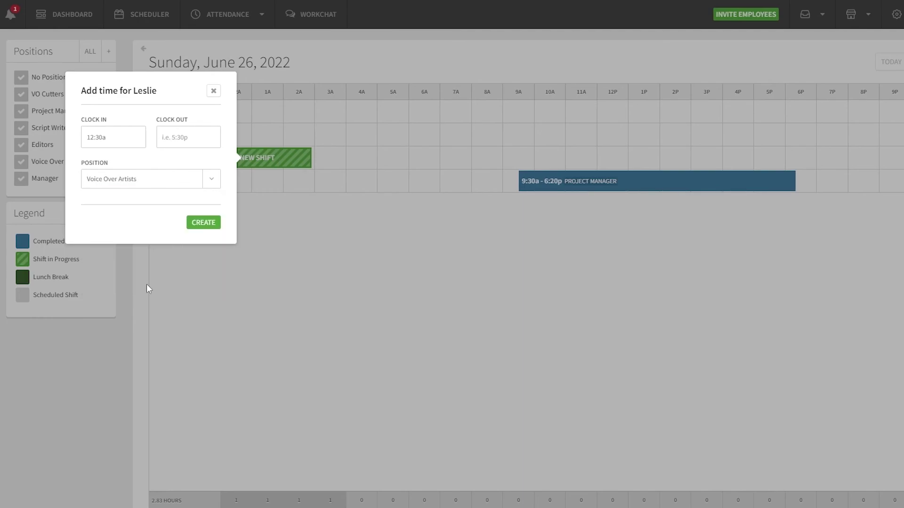
{"action": "left_click", "coordinate": [203, 222]}
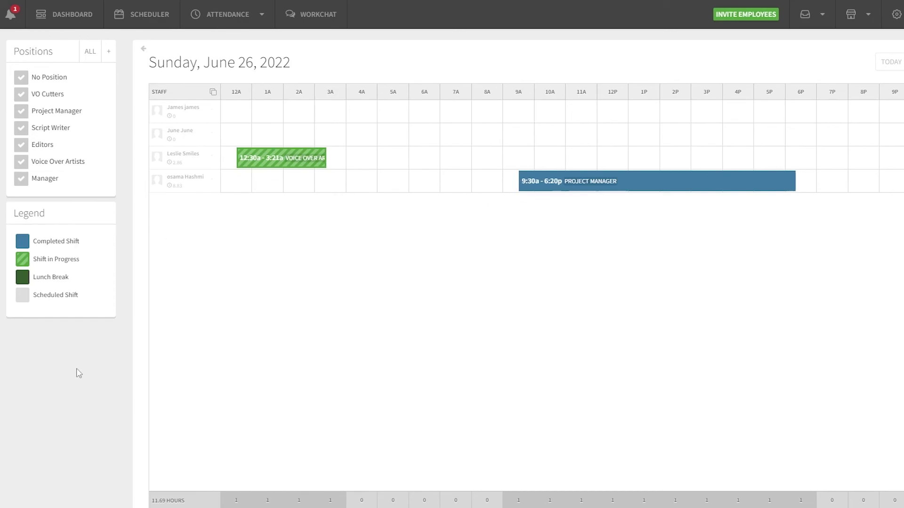
Step: Discard the unsaved time entries started for June and James
{"action": "left_click", "coordinate": [287, 136]}
{"action": "left_click", "coordinate": [263, 159]}
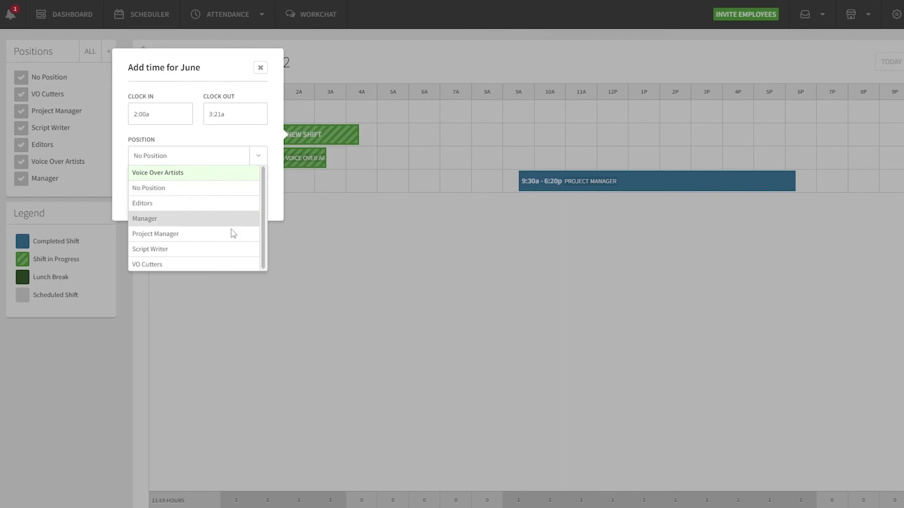
{"action": "left_click", "coordinate": [196, 153]}
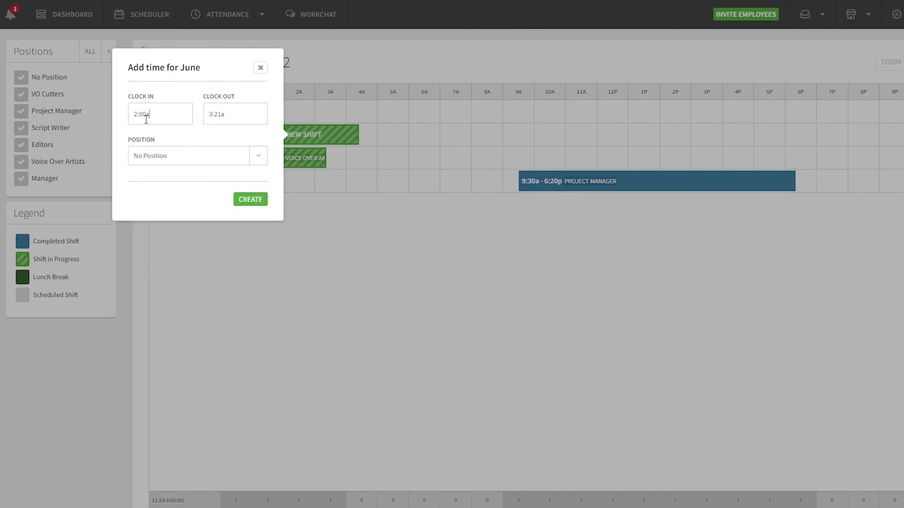
{"action": "key", "text": "Escape"}
{"action": "left_click", "coordinate": [266, 119]}
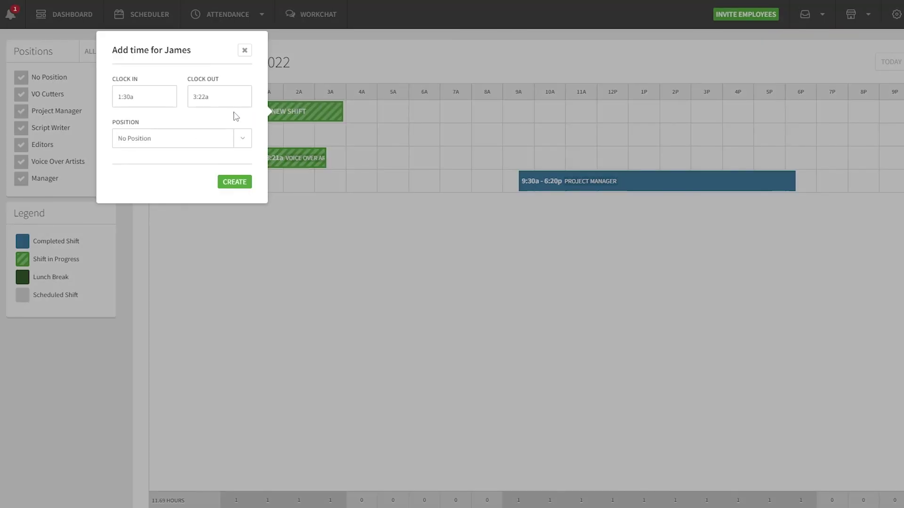
{"action": "key", "text": "Escape"}
Step: Toggle hiding employees without shifts off and back on
{"action": "left_click", "coordinate": [213, 93]}
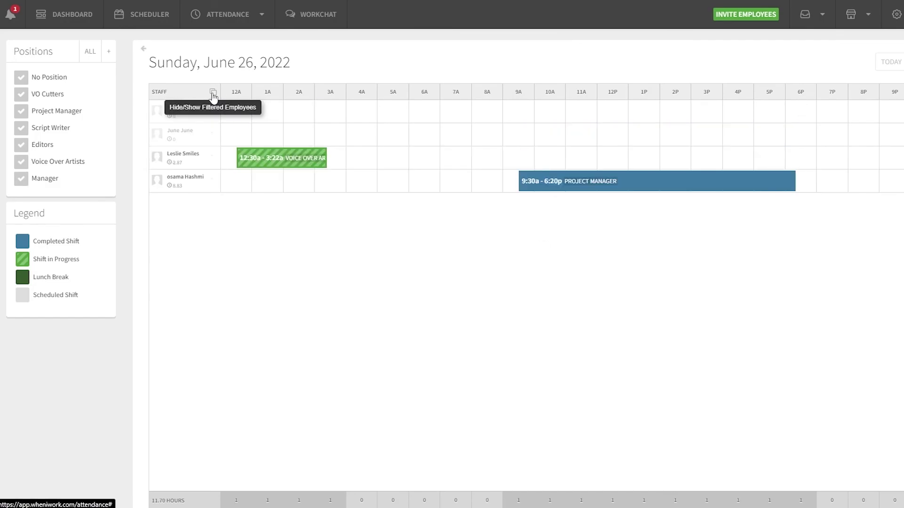
{"action": "left_click", "coordinate": [213, 93]}
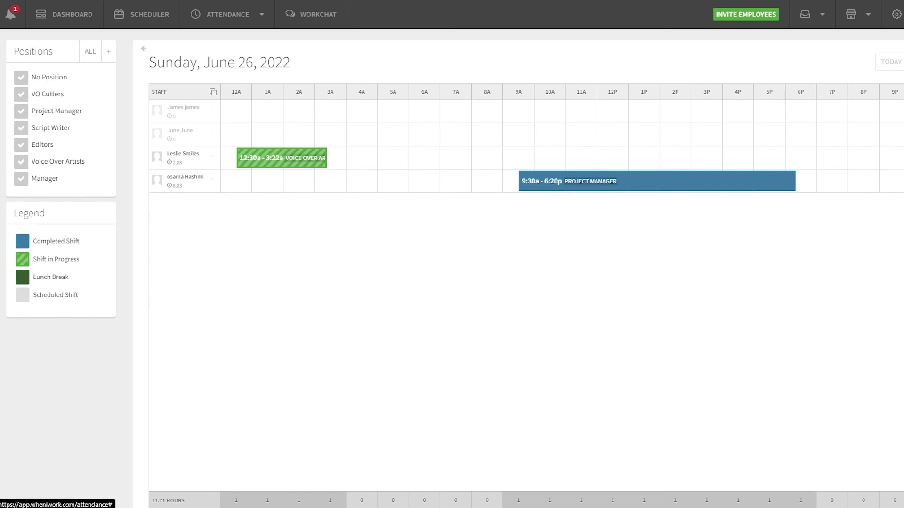
{"action": "left_click", "coordinate": [900, 62]}
Step: Go to the Wen Media dashboard and browse the request types list
{"action": "left_click", "coordinate": [10, 11]}
{"action": "left_click", "coordinate": [40, 17]}
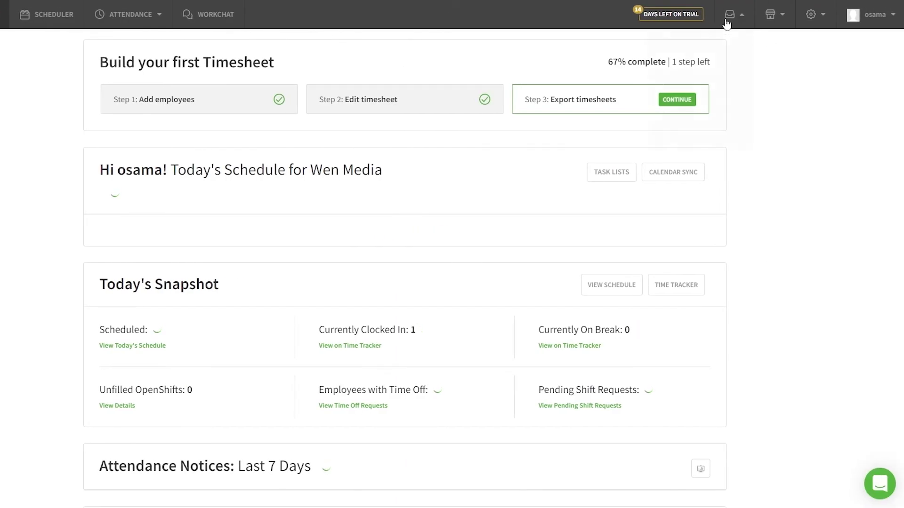
{"action": "left_click", "coordinate": [728, 22]}
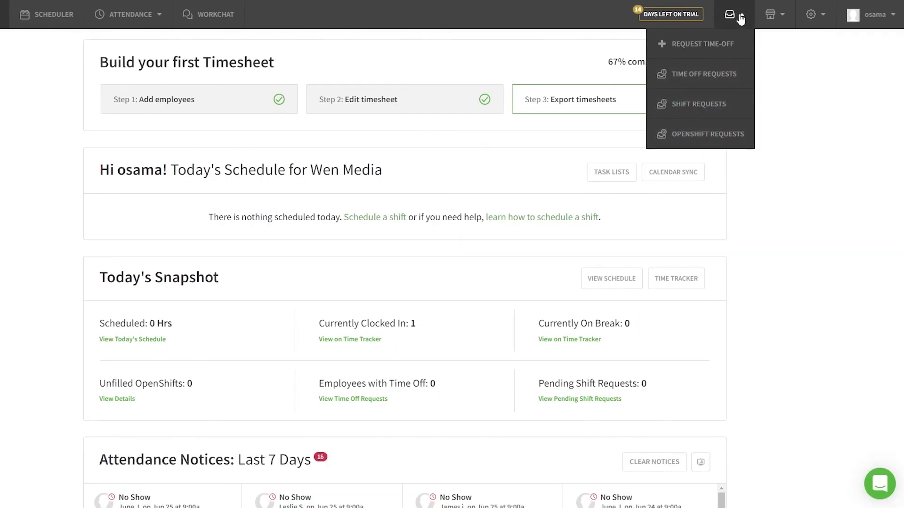
{"action": "left_click", "coordinate": [741, 19]}
{"action": "left_click", "coordinate": [733, 18]}
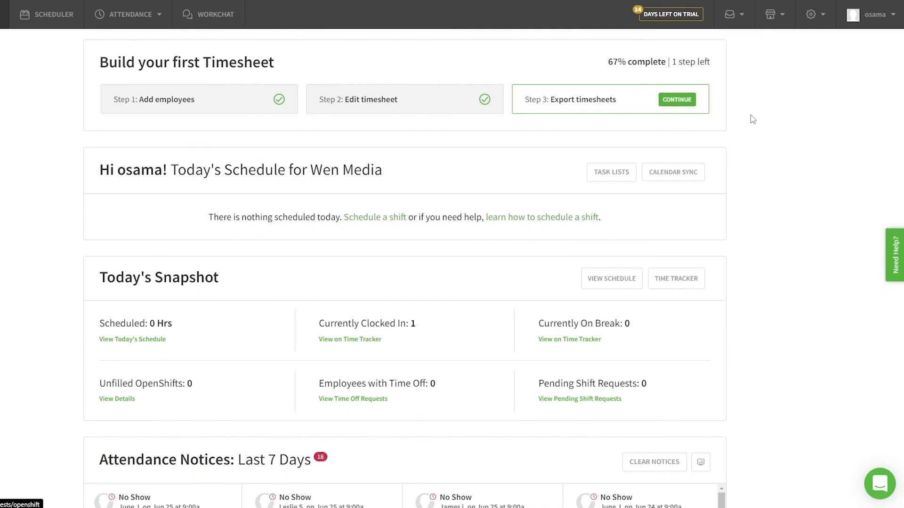
Step: Browse the workplace management options and scroll through the dashboard snapshot
{"action": "left_click", "coordinate": [783, 16]}
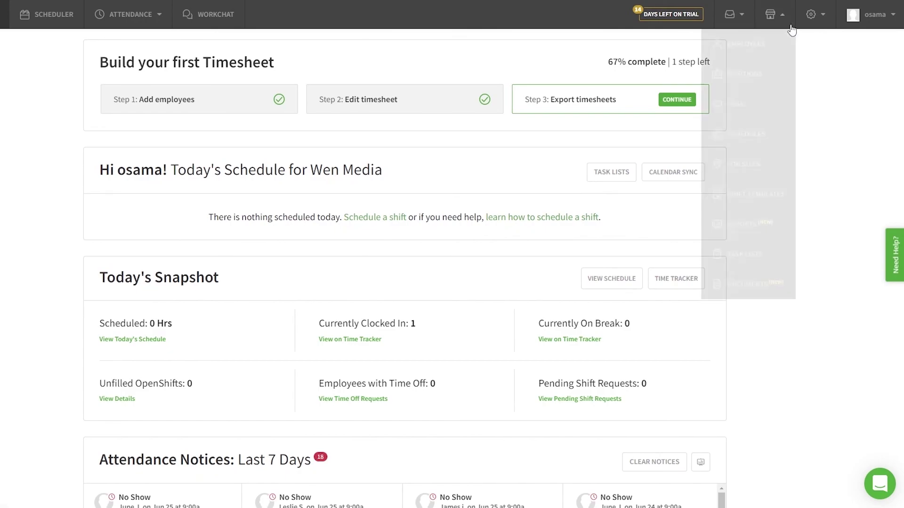
{"action": "mouse_move", "coordinate": [874, 14]}
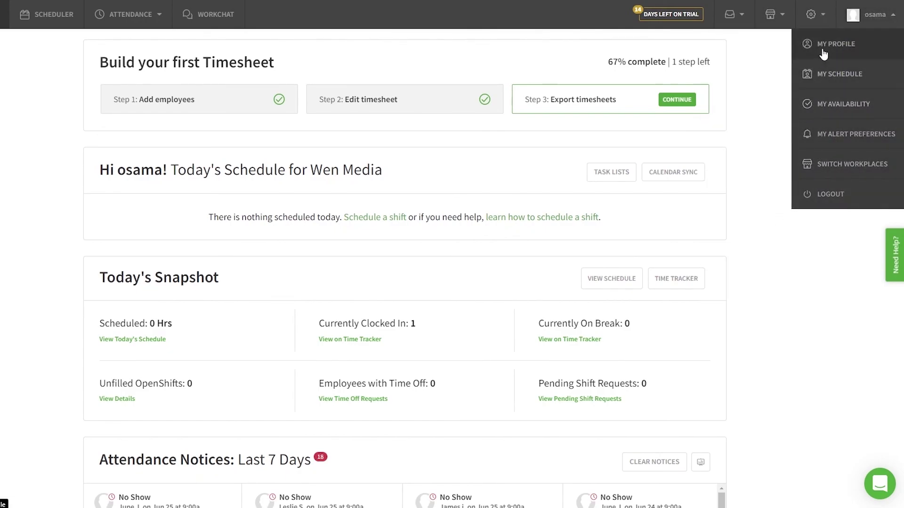
{"action": "scroll", "coordinate": [66, 235], "scroll_direction": "down", "scroll_amount": 1}
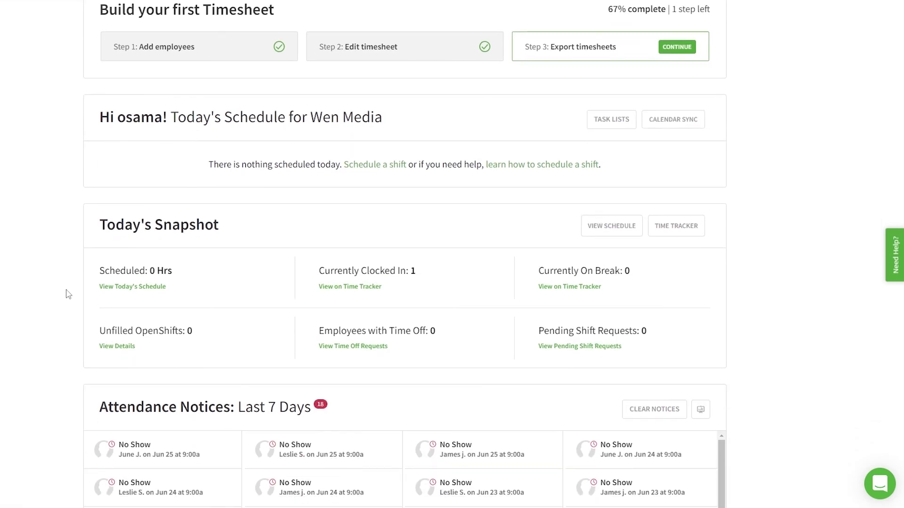
{"action": "scroll", "coordinate": [68, 294], "scroll_direction": "down", "scroll_amount": 2}
{"action": "scroll", "coordinate": [68, 294], "scroll_direction": "up", "scroll_amount": 3}
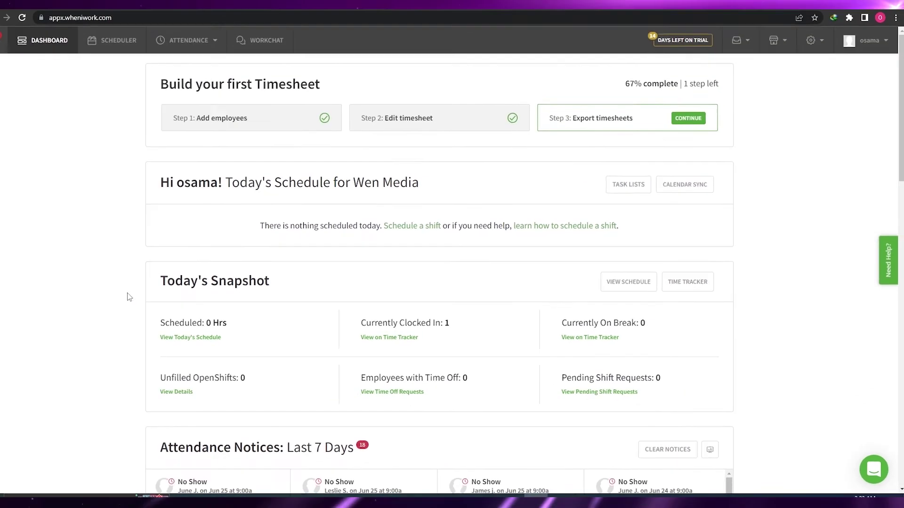